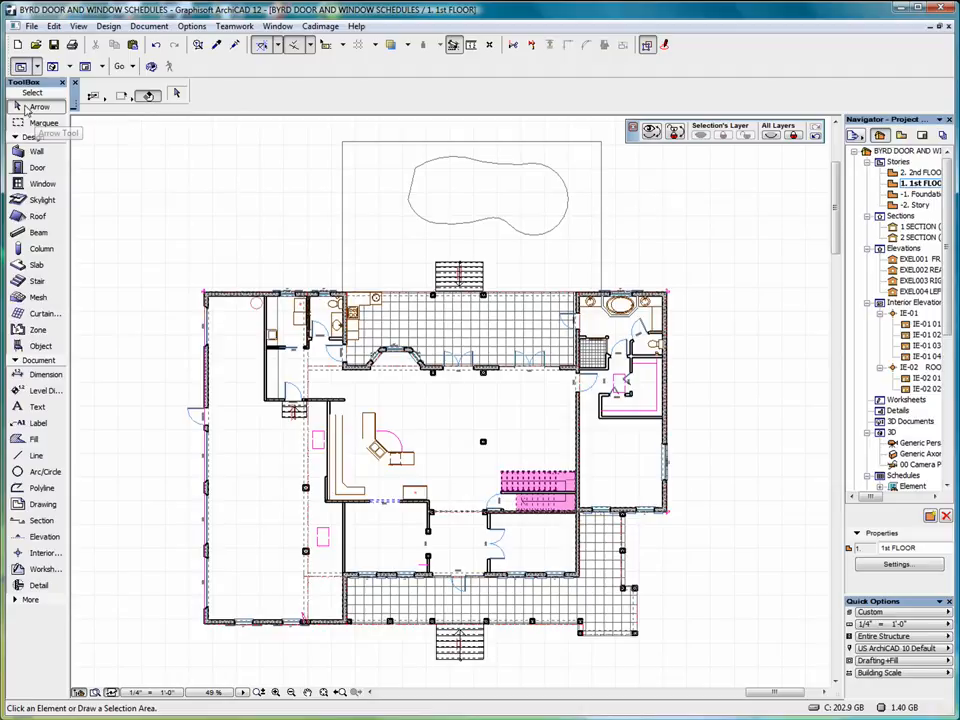
Marquee-select everything on the 1st floor plan and reach Document Extras > Automatic Dimensioning.
{"action": "left_click", "coordinate": [145, 127]}
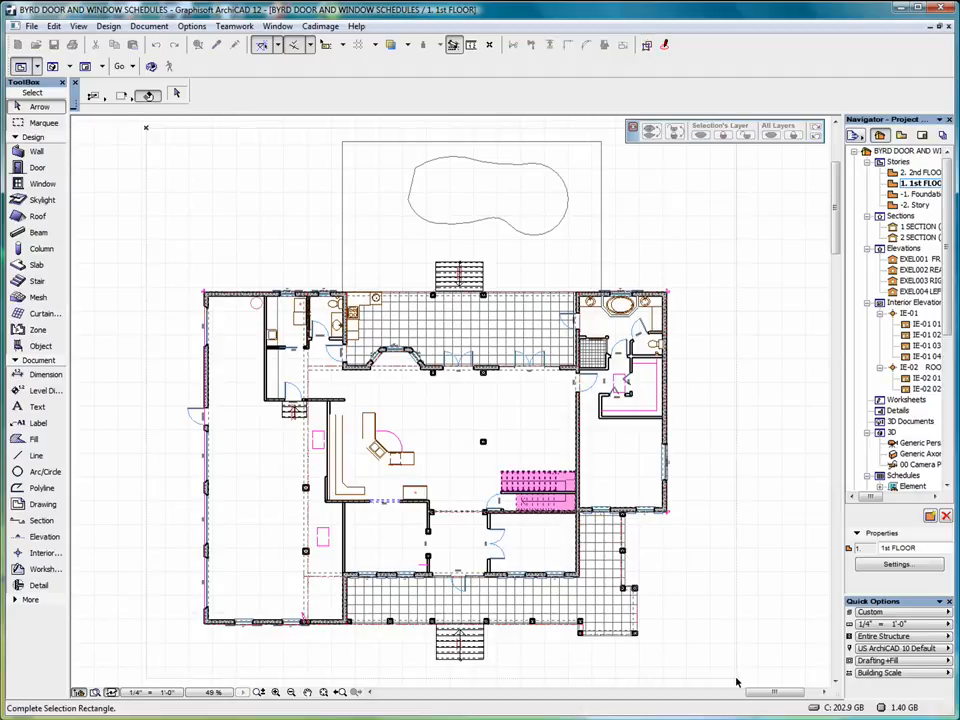
{"action": "left_click", "coordinate": [688, 668]}
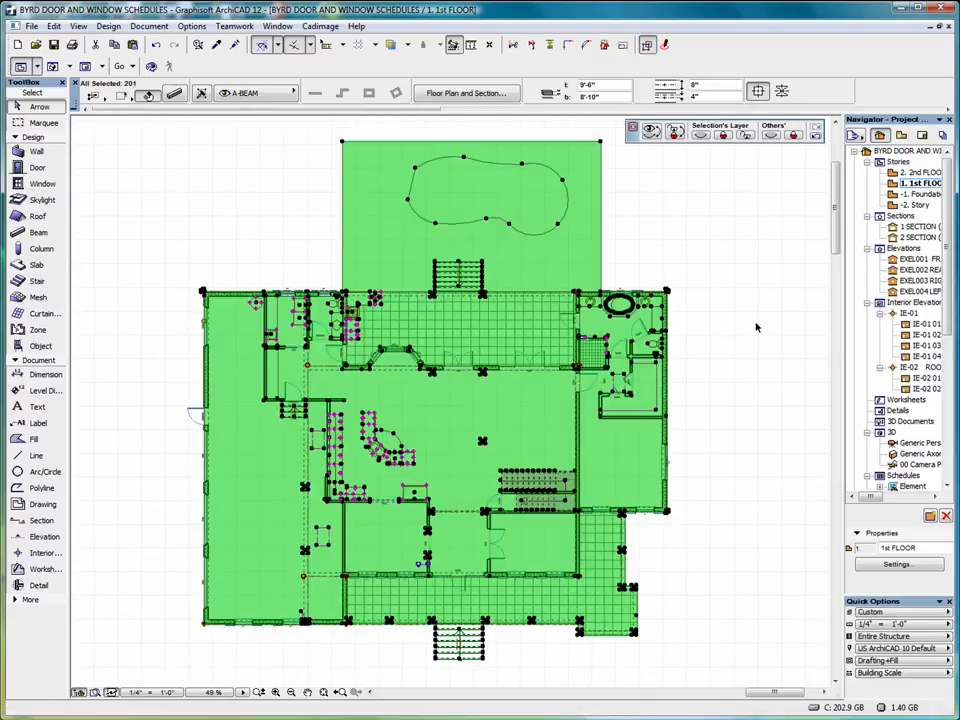
{"action": "left_click", "coordinate": [148, 26]}
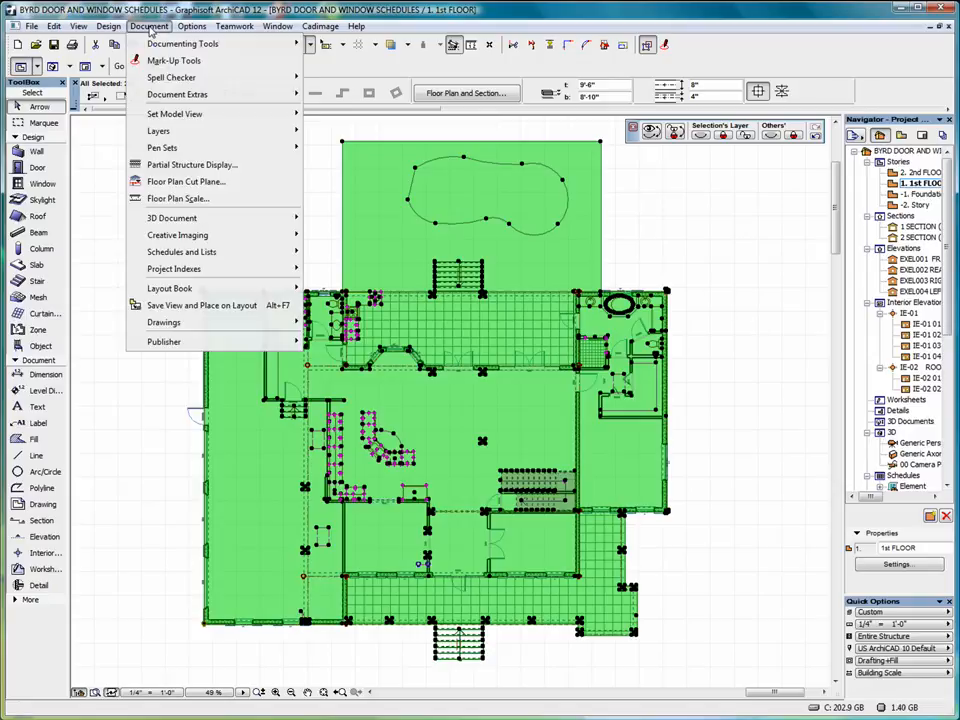
{"action": "mouse_move", "coordinate": [213, 97]}
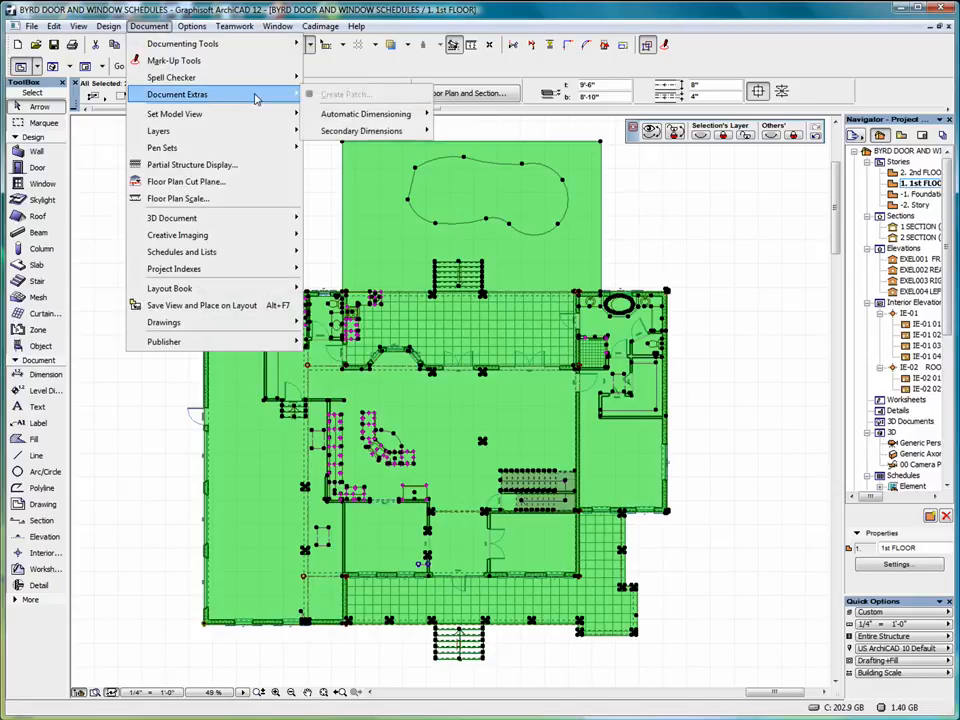
{"action": "mouse_move", "coordinate": [382, 120]}
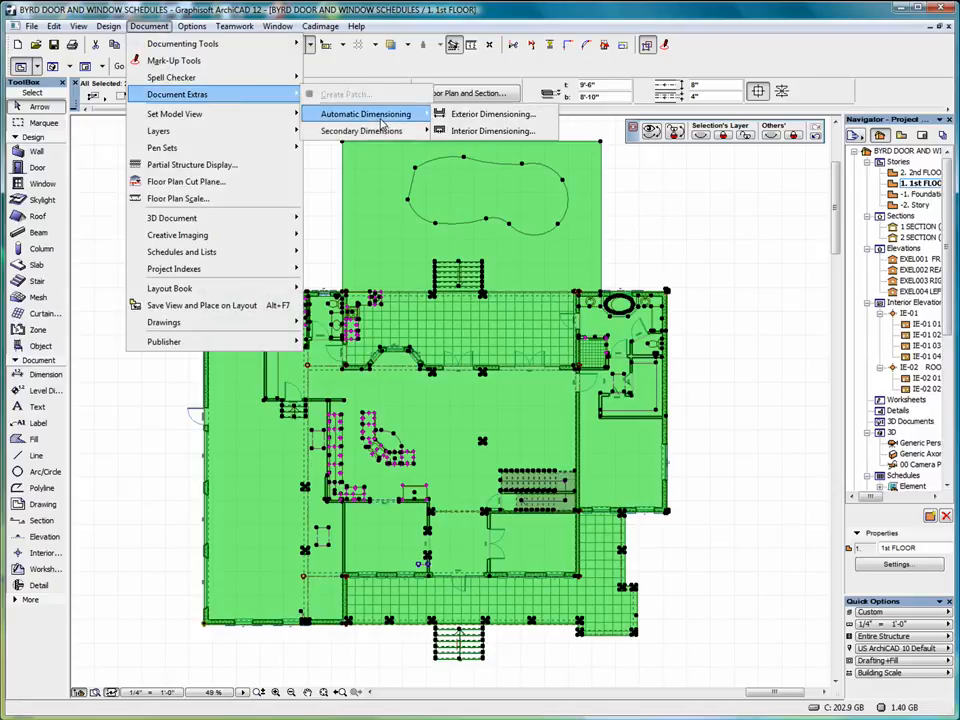
In Exterior Dimensioning, tick Openings, Structures, Overall Dimension and place dimensions on four sides.
{"action": "left_click", "coordinate": [492, 114]}
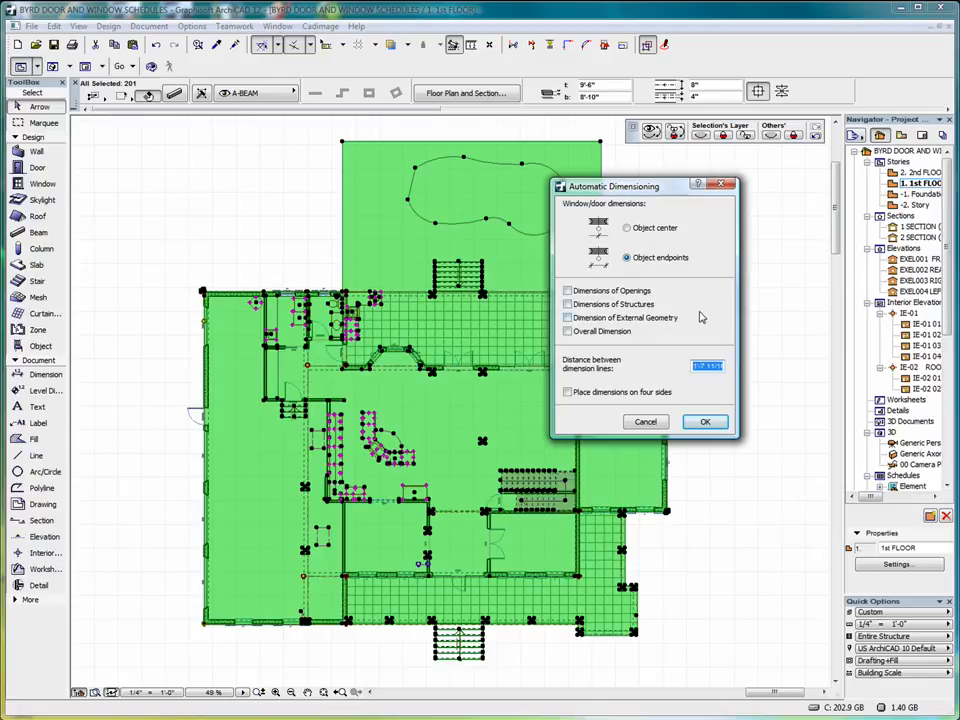
{"action": "left_click", "coordinate": [567, 290]}
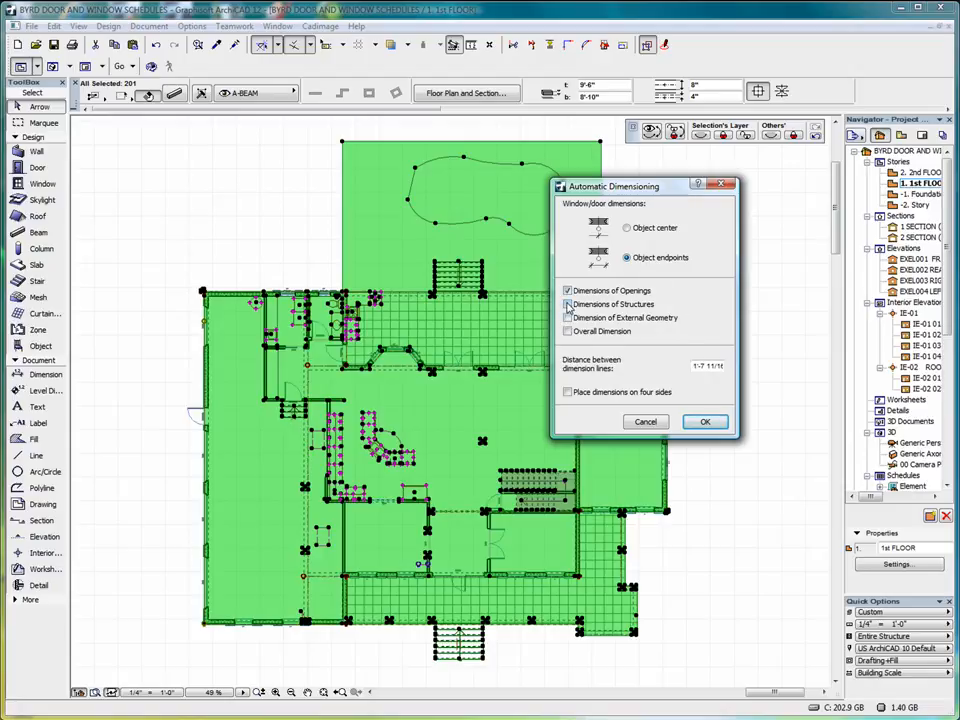
{"action": "left_click", "coordinate": [567, 304]}
{"action": "left_click", "coordinate": [567, 331]}
{"action": "left_click", "coordinate": [567, 393]}
Accept the exterior settings, set the dimension direction, and place chains around all four sides.
{"action": "left_click", "coordinate": [706, 424]}
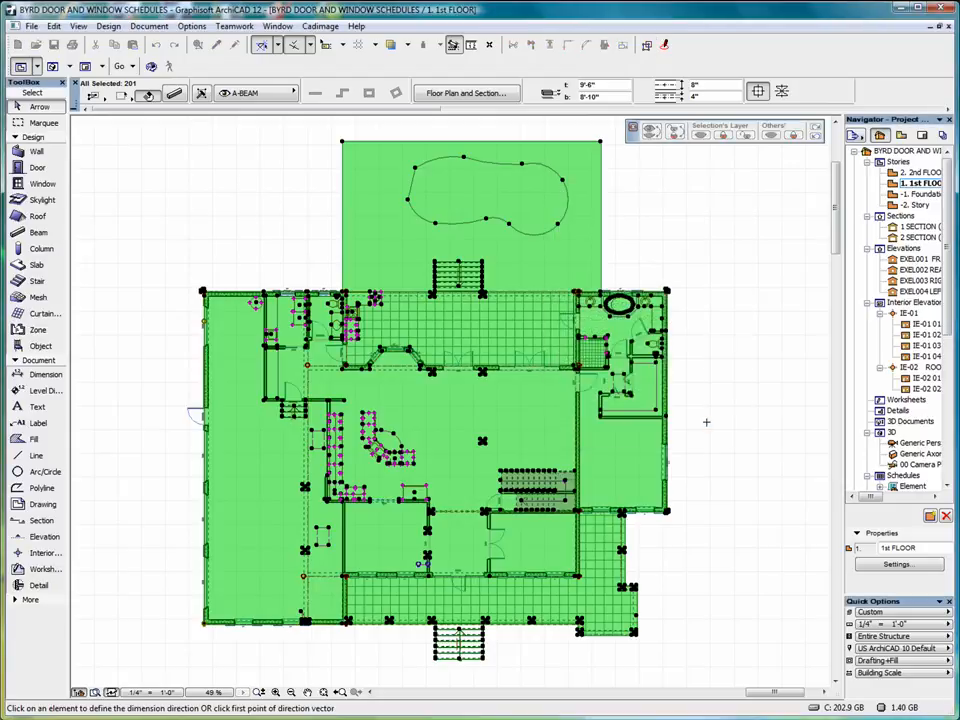
{"action": "left_click", "coordinate": [695, 314]}
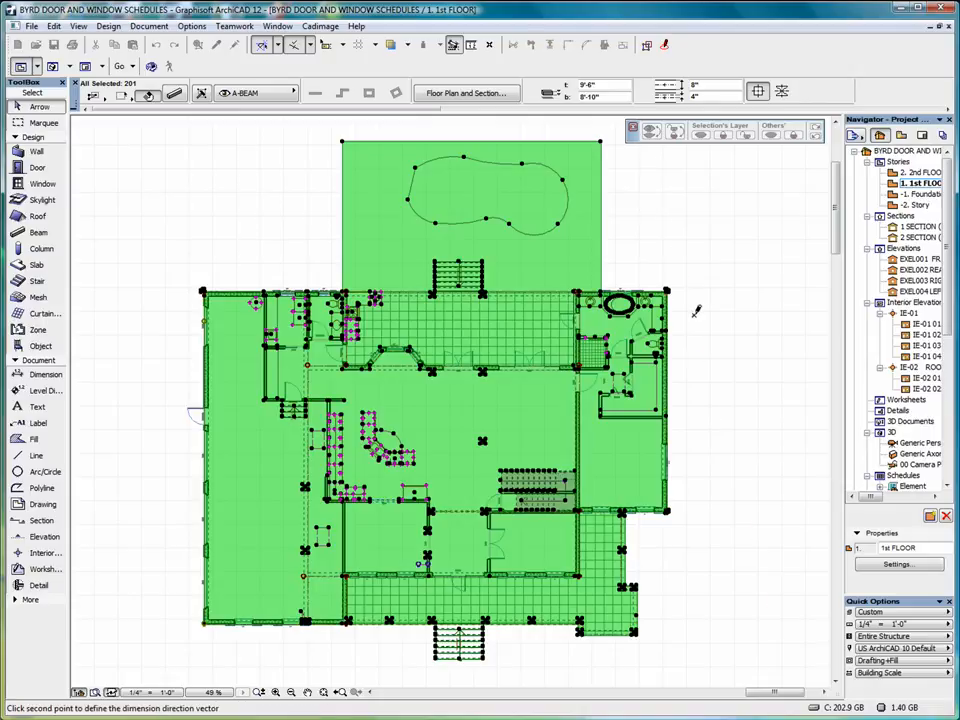
{"action": "left_click", "coordinate": [697, 431]}
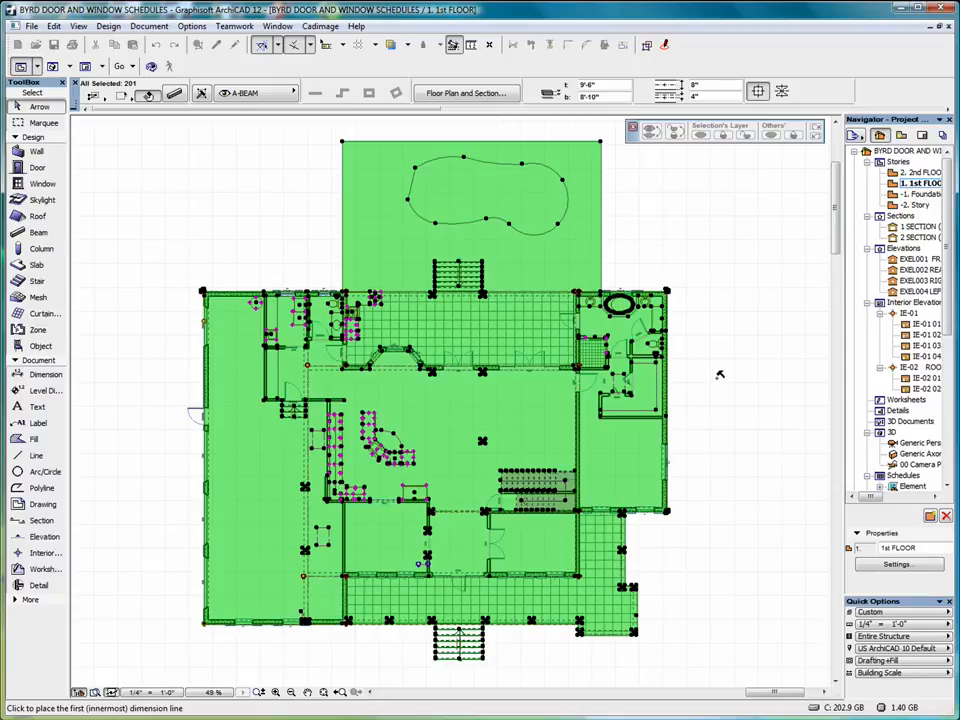
{"action": "left_click", "coordinate": [697, 400]}
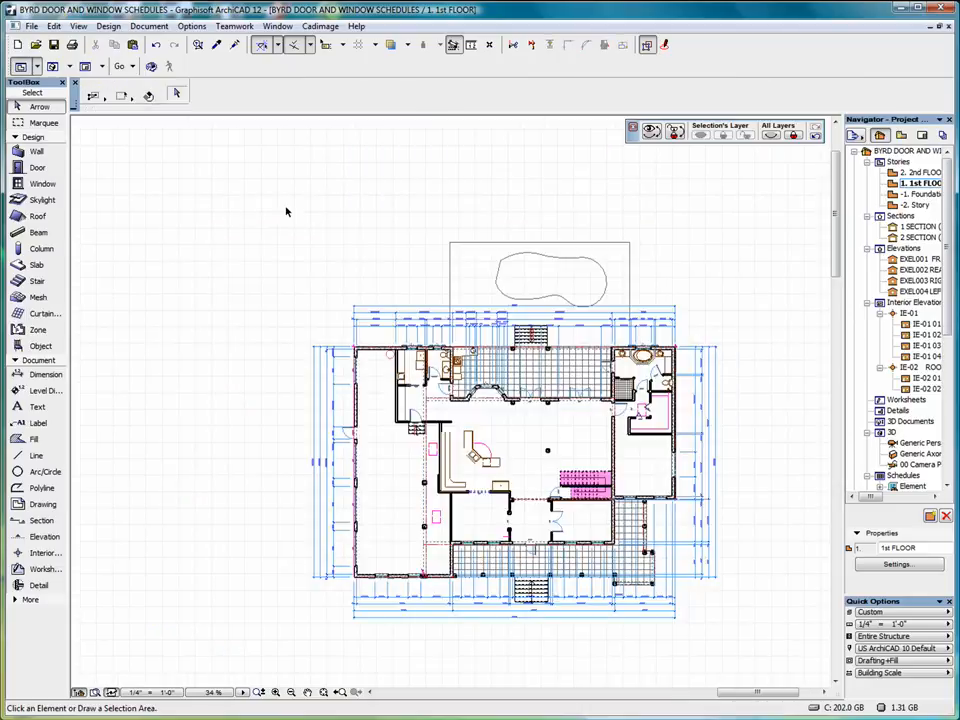
Select the whole dimensioned plan and bring up the Automatic Dimensioning choices again.
{"action": "left_click", "coordinate": [290, 302]}
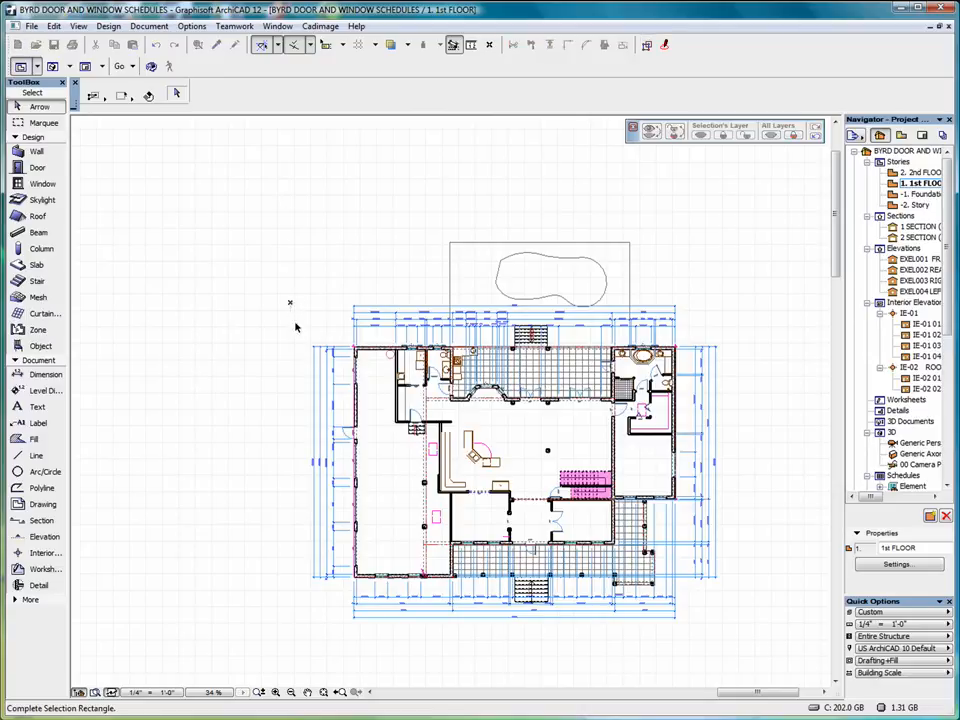
{"action": "left_click", "coordinate": [786, 649]}
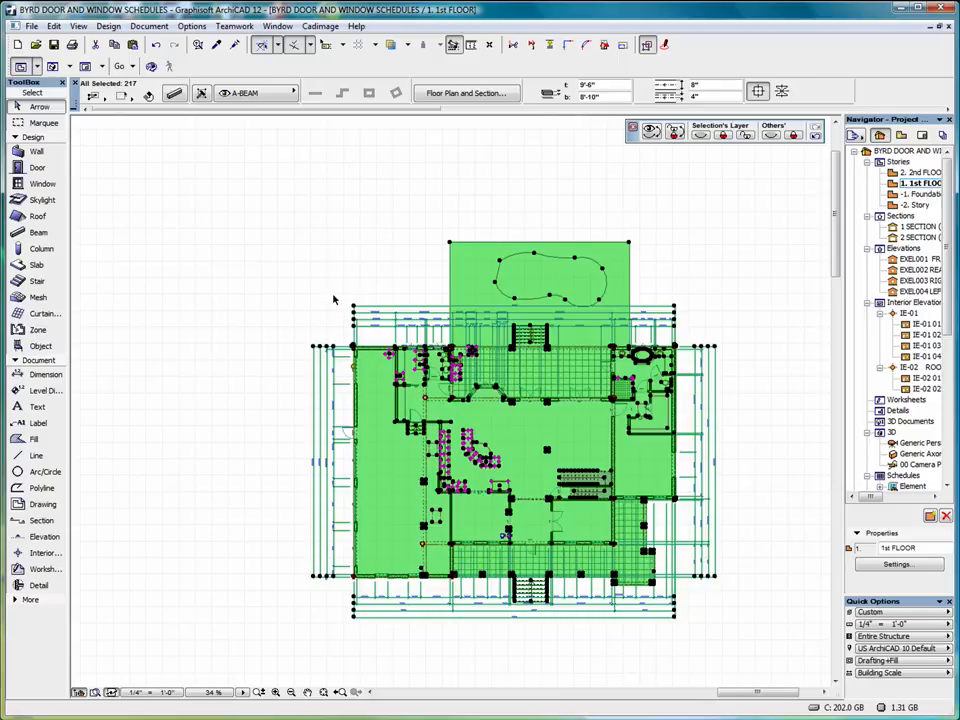
{"action": "left_click", "coordinate": [152, 27]}
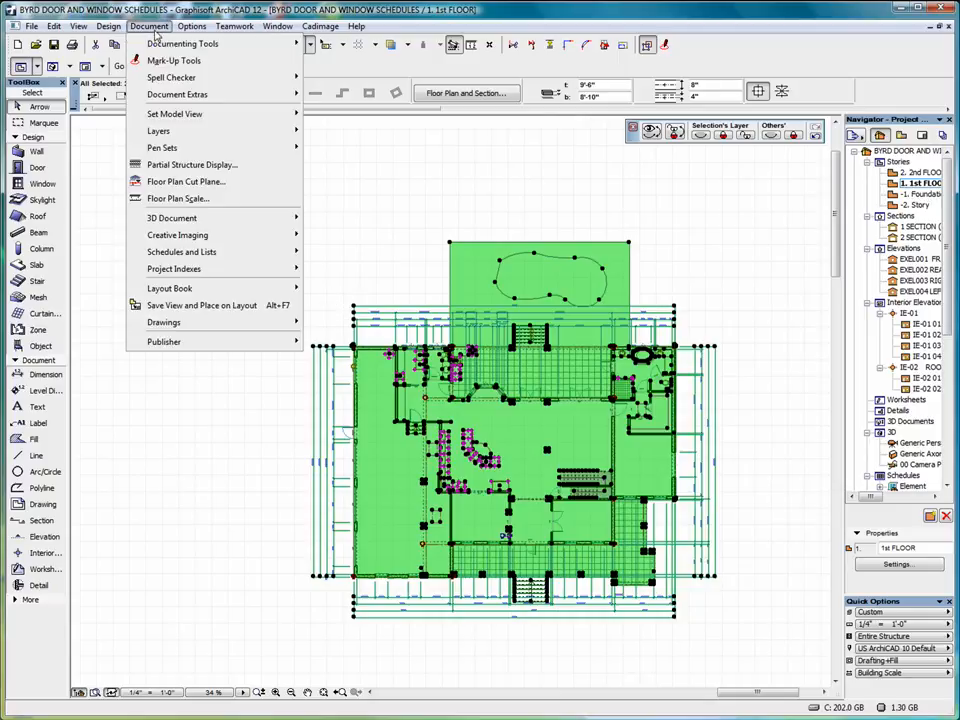
{"action": "mouse_move", "coordinate": [230, 94]}
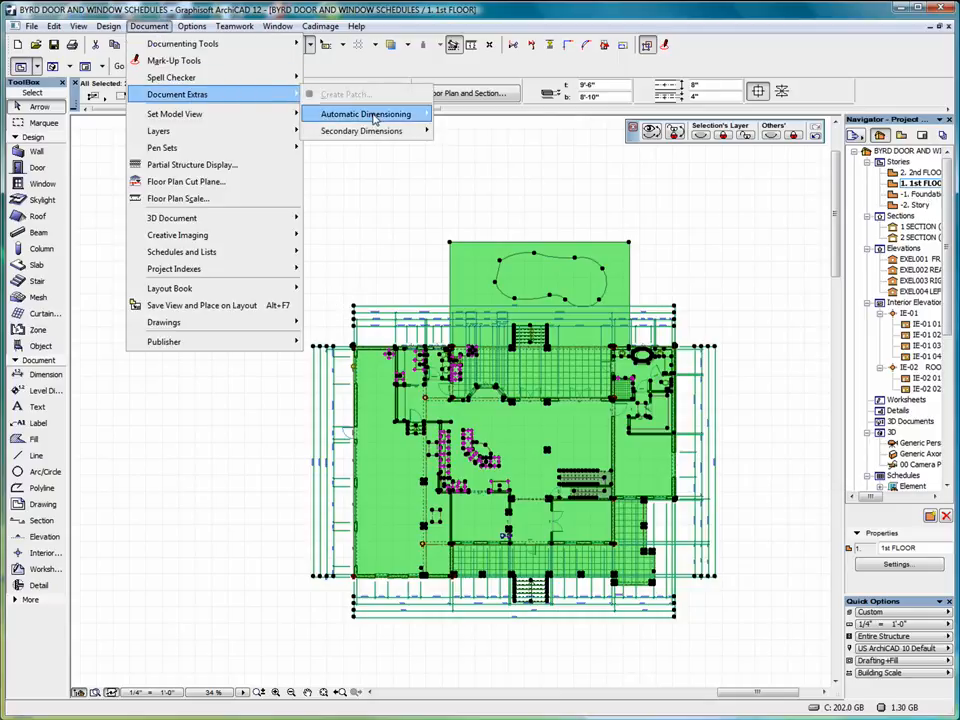
{"action": "mouse_move", "coordinate": [376, 119]}
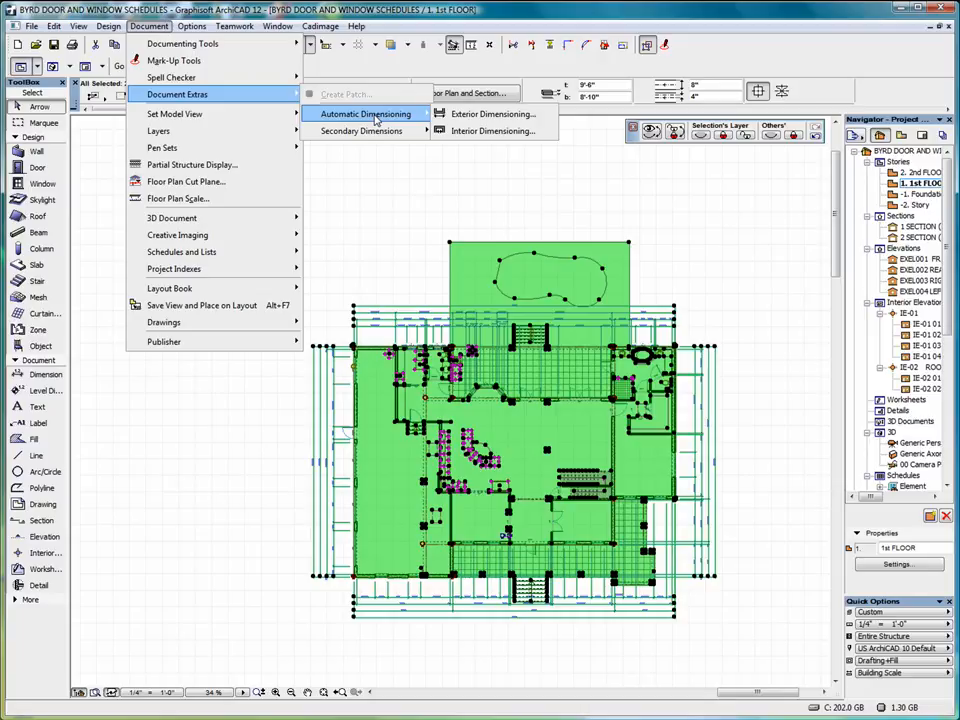
Run Interior Dimensioning with Object endpoints along a horizontal line across the house.
{"action": "left_click", "coordinate": [481, 134]}
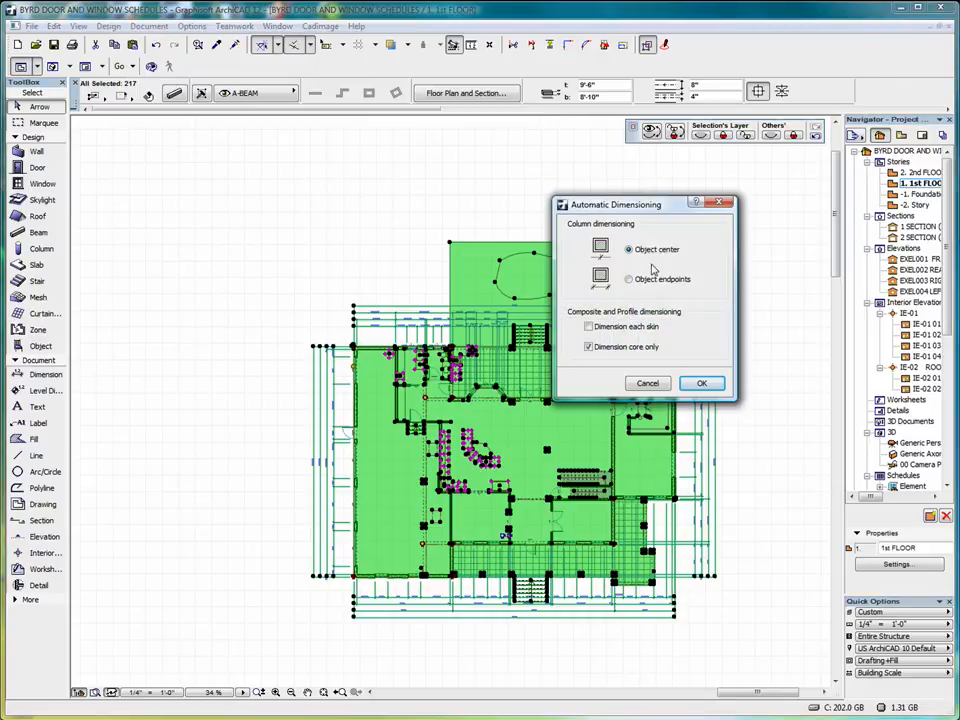
{"action": "left_click", "coordinate": [648, 279]}
{"action": "left_click", "coordinate": [702, 386]}
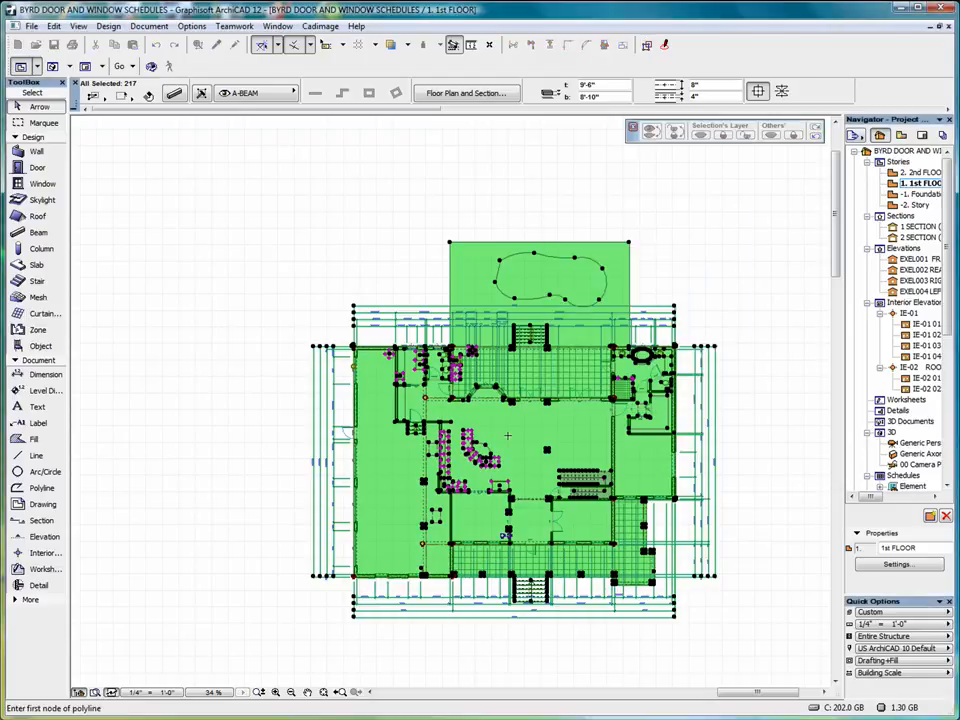
{"action": "left_click", "coordinate": [297, 410]}
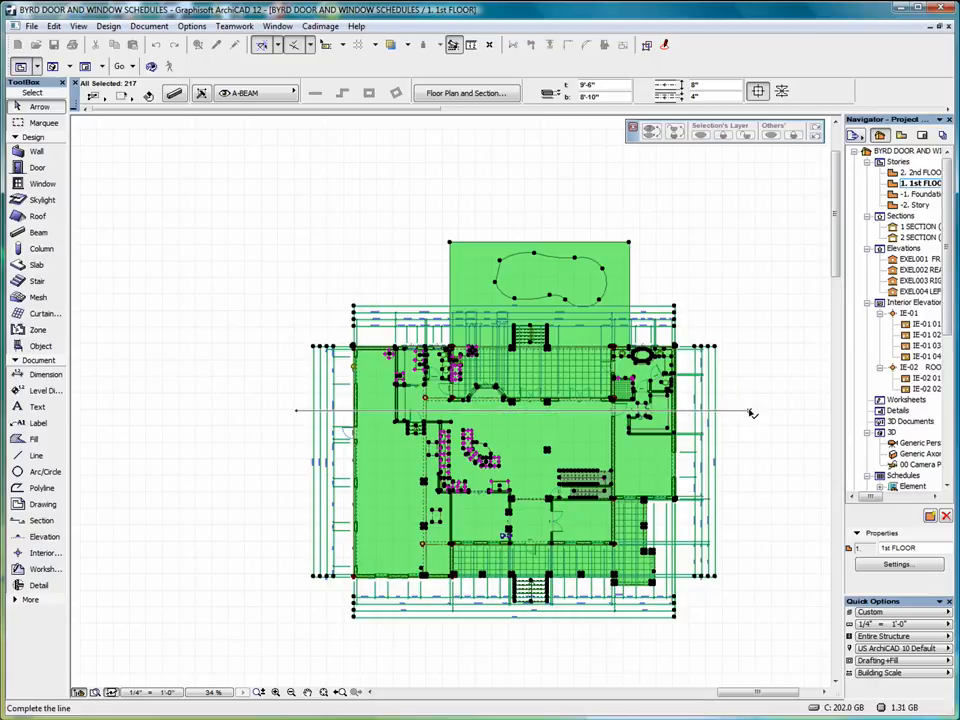
{"action": "left_click", "coordinate": [752, 411]}
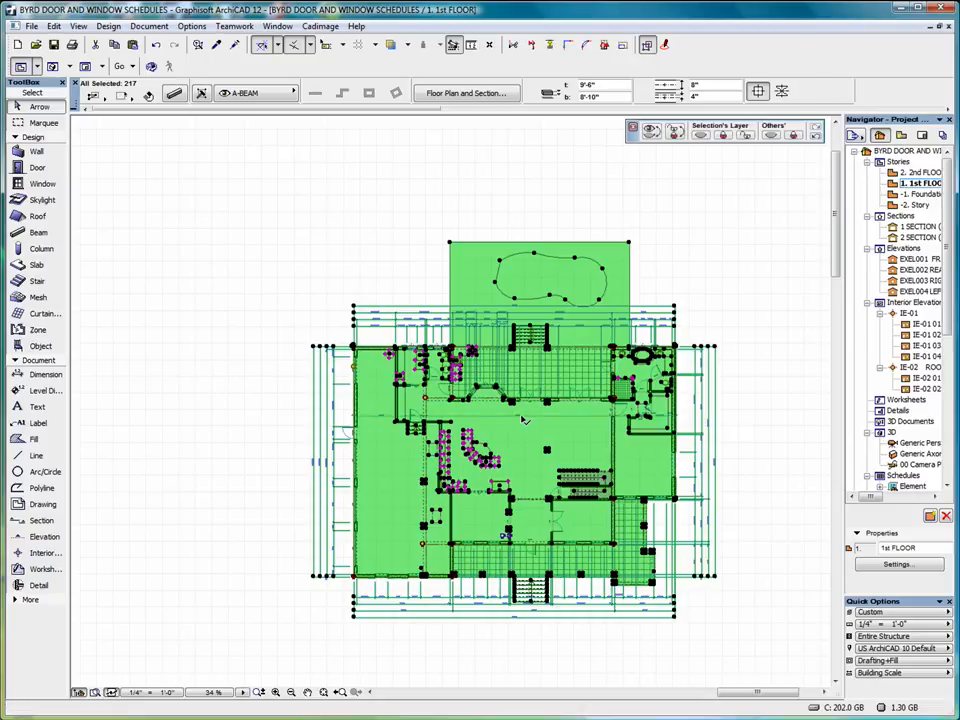
{"action": "scroll", "coordinate": [520, 420], "scroll_direction": "up", "scroll_amount": 3}
{"action": "key", "text": "Escape"}
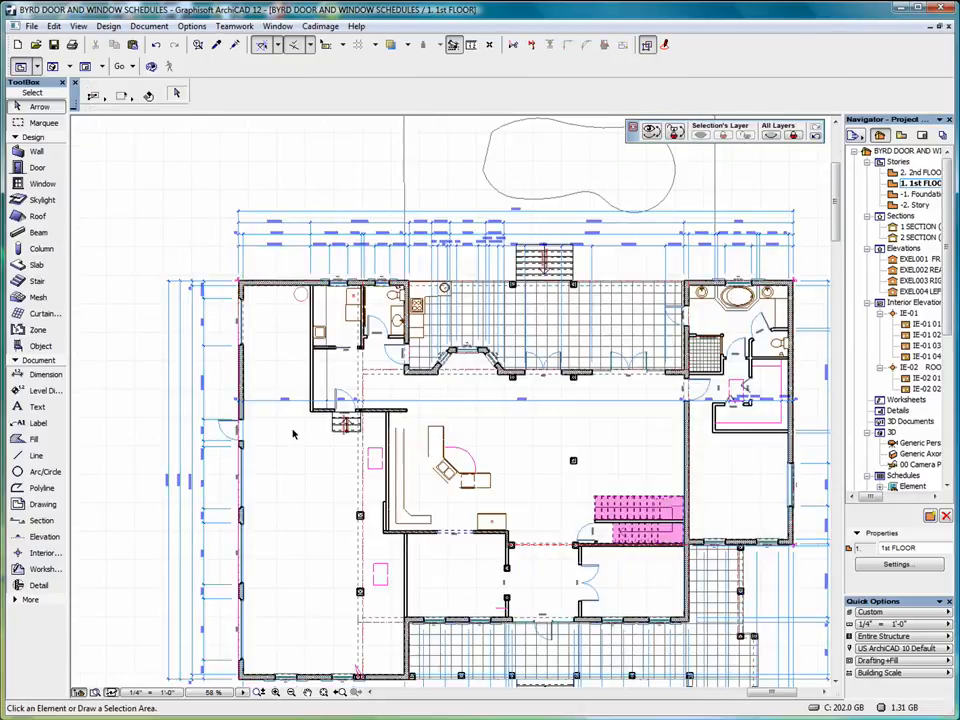
{"action": "scroll", "coordinate": [290, 420], "scroll_direction": "up", "scroll_amount": 5}
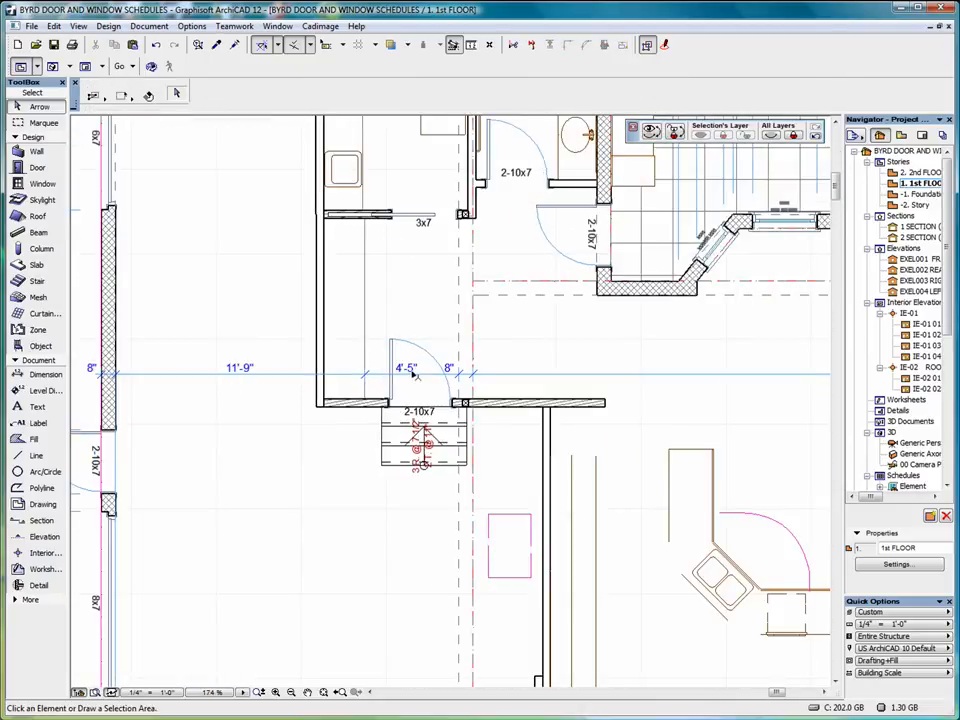
{"action": "scroll", "coordinate": [370, 361], "scroll_direction": "down", "scroll_amount": 3}
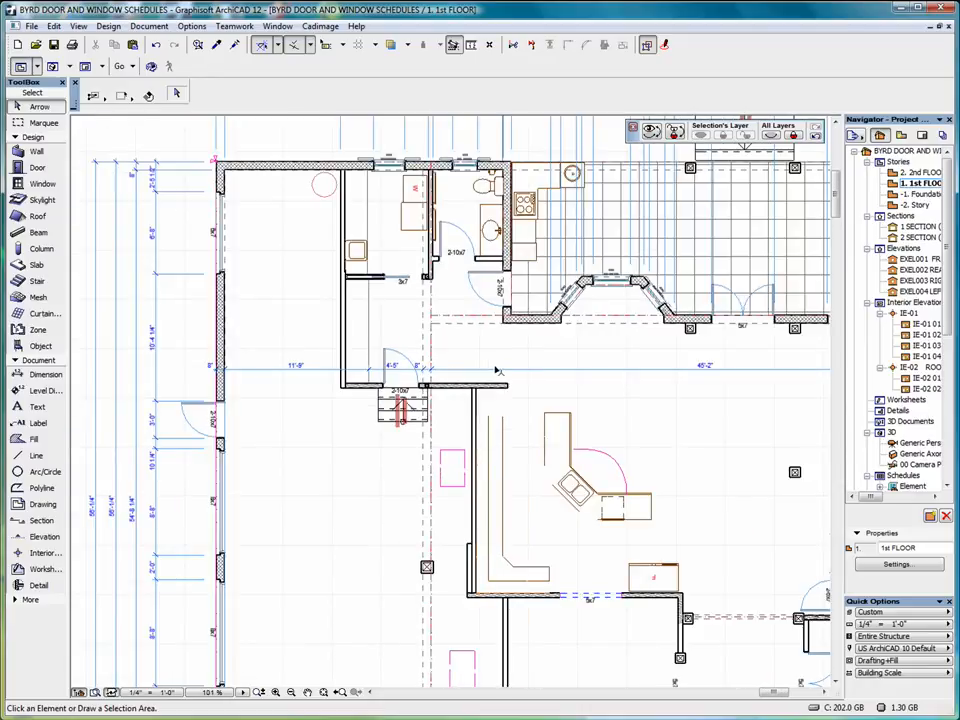
{"action": "scroll", "coordinate": [700, 372], "scroll_direction": "down", "scroll_amount": 2}
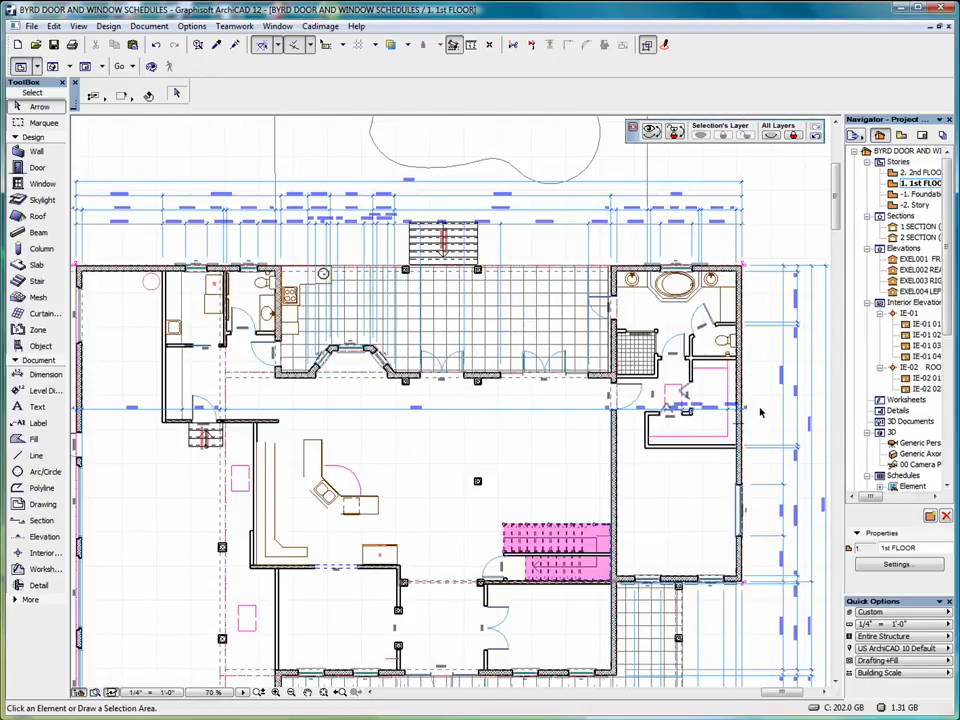
{"action": "scroll", "coordinate": [535, 330], "scroll_direction": "down", "scroll_amount": 2}
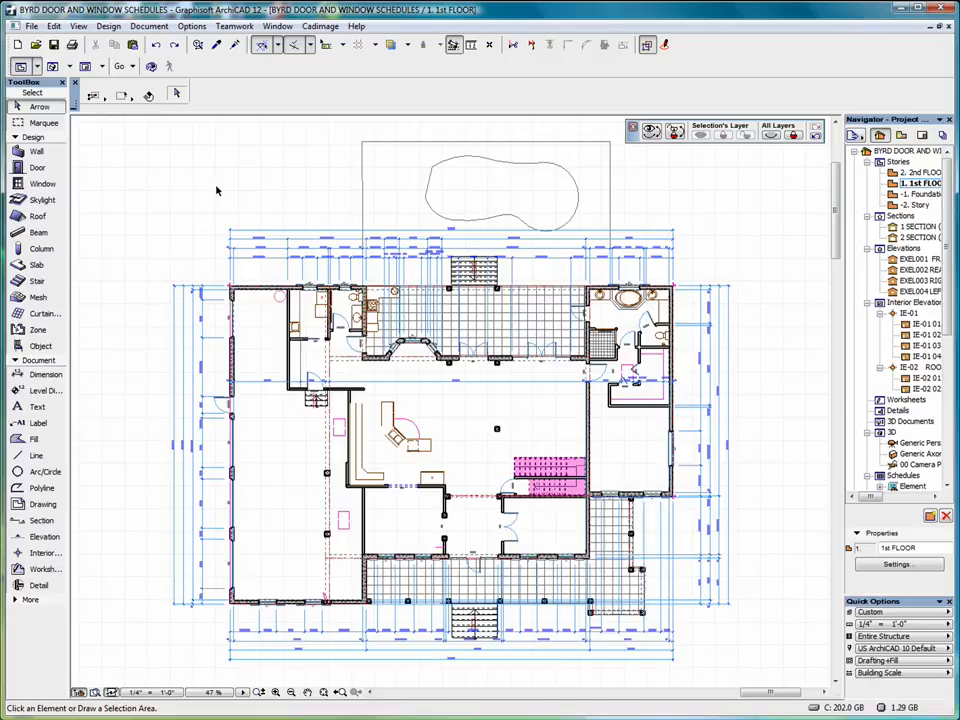
{"action": "scroll", "coordinate": [618, 197], "scroll_direction": "up", "scroll_amount": 5}
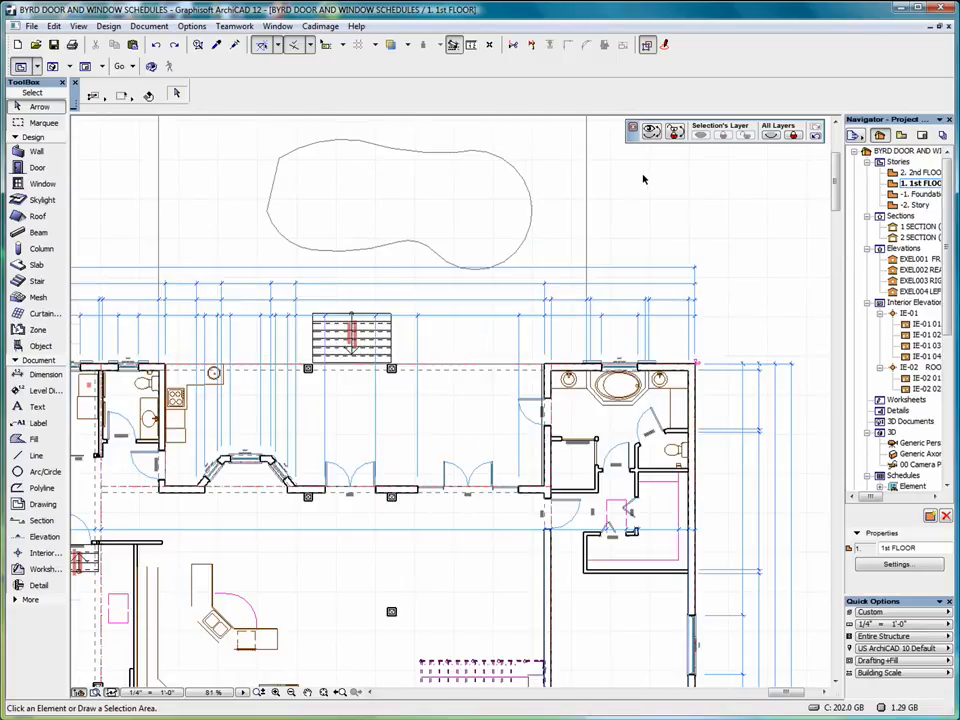
{"action": "scroll", "coordinate": [745, 325], "scroll_direction": "up", "scroll_amount": 4}
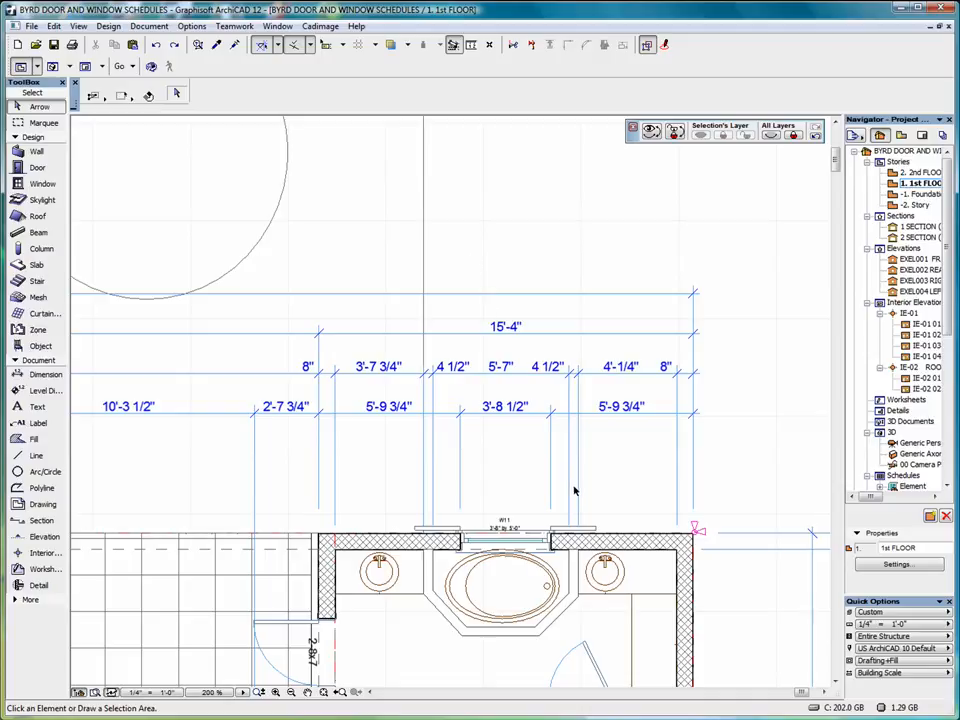
Convert the 15'-4" dimension to meters with 4 decimals, adding a 4.6736 secondary value.
{"action": "left_click", "coordinate": [556, 333]}
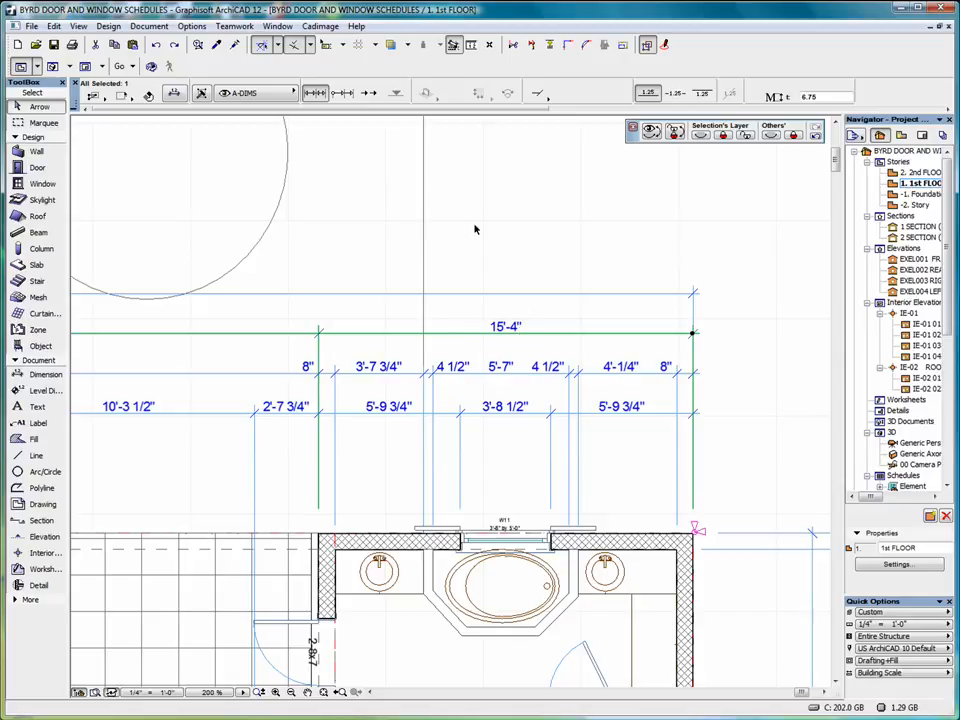
{"action": "left_click", "coordinate": [151, 27]}
{"action": "mouse_move", "coordinate": [191, 100]}
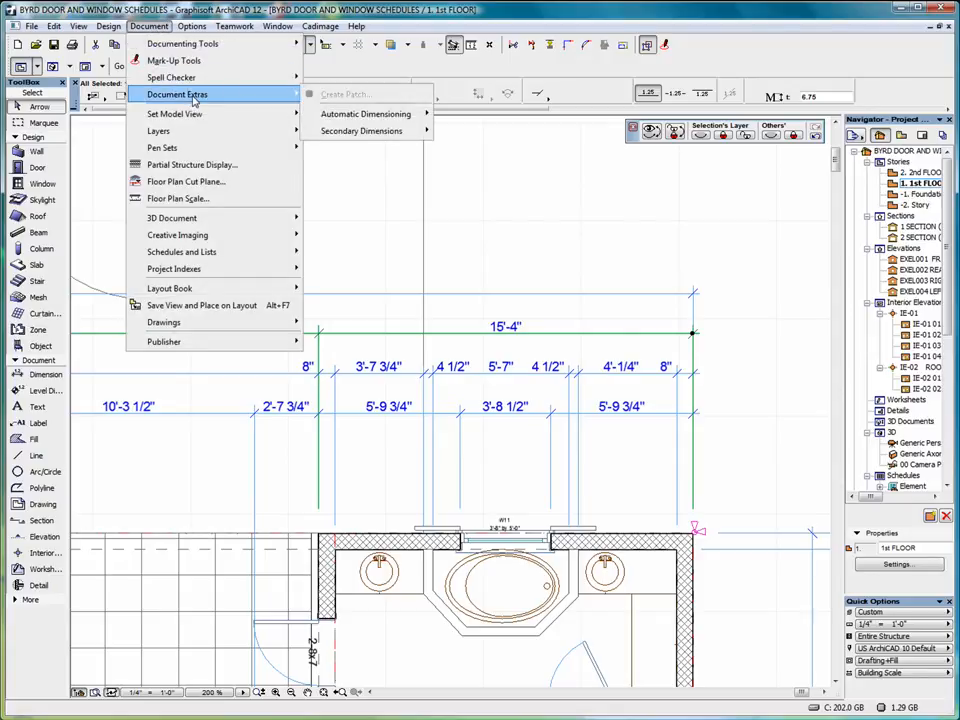
{"action": "mouse_move", "coordinate": [386, 131]}
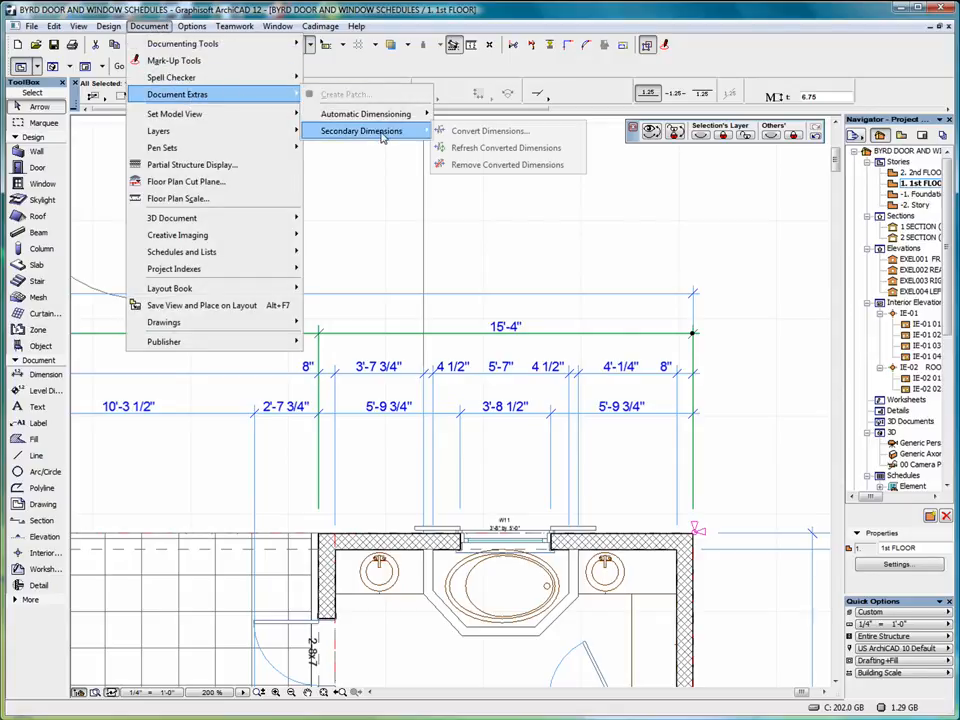
{"action": "left_click", "coordinate": [501, 131]}
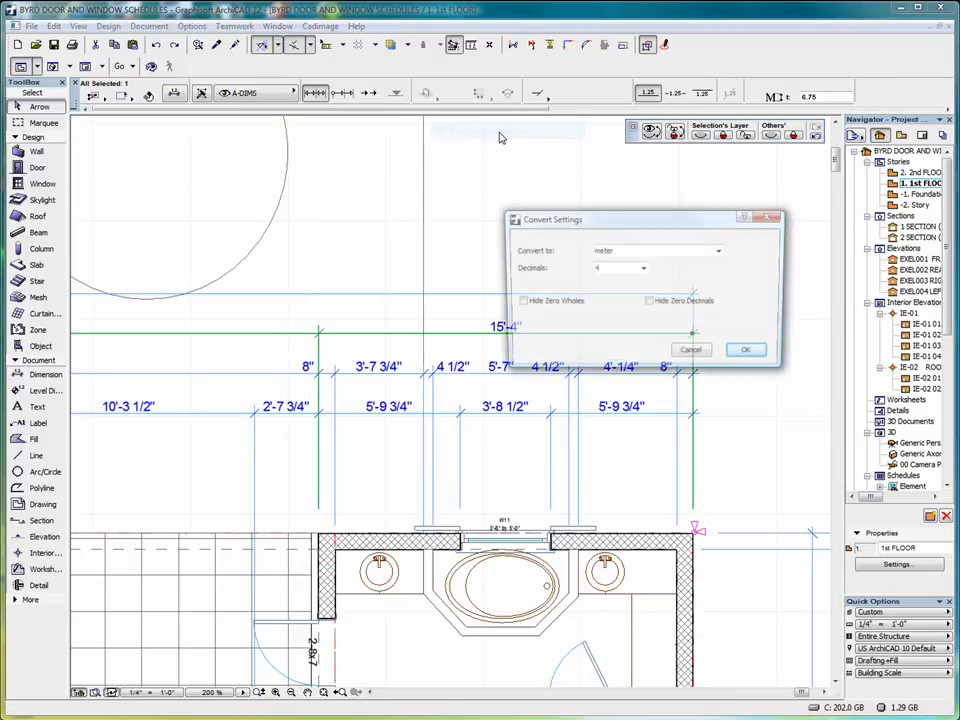
{"action": "mouse_move", "coordinate": [631, 215]}
{"action": "left_mouse_down"}
{"action": "mouse_move", "coordinate": [537, 187]}
{"action": "mouse_move", "coordinate": [458, 134]}
{"action": "left_mouse_up"}
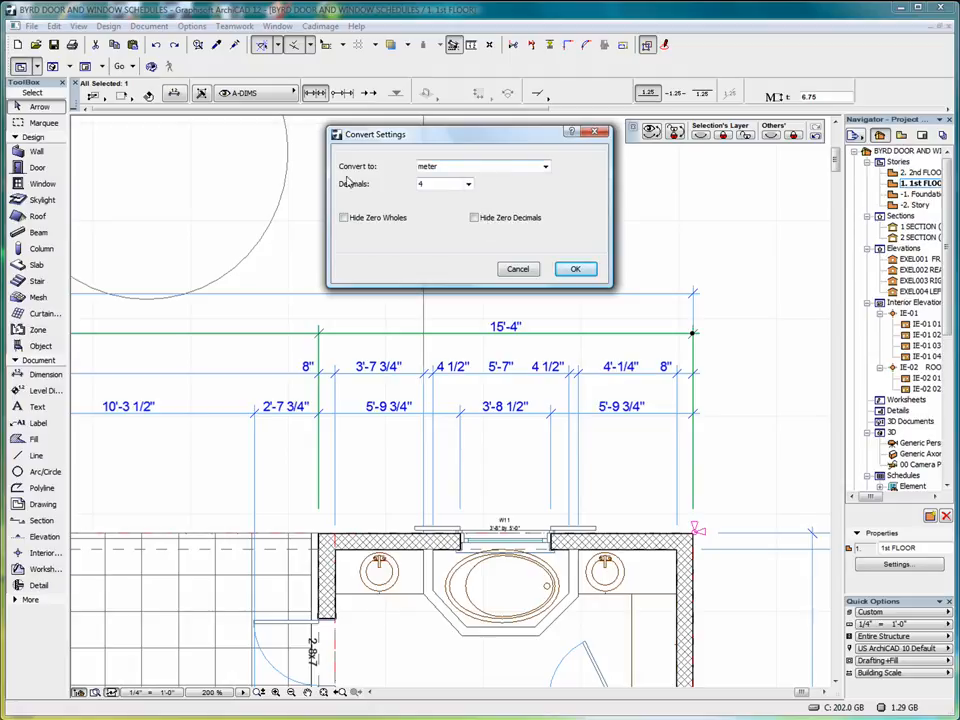
{"action": "left_click", "coordinate": [545, 167]}
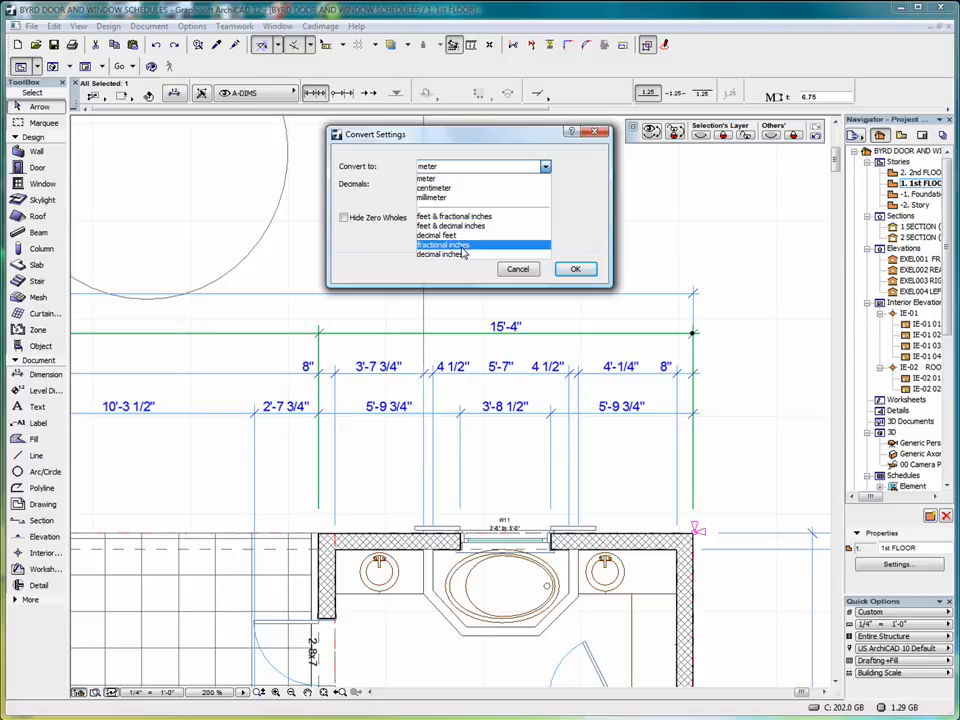
{"action": "left_click", "coordinate": [545, 167]}
{"action": "left_click", "coordinate": [468, 185]}
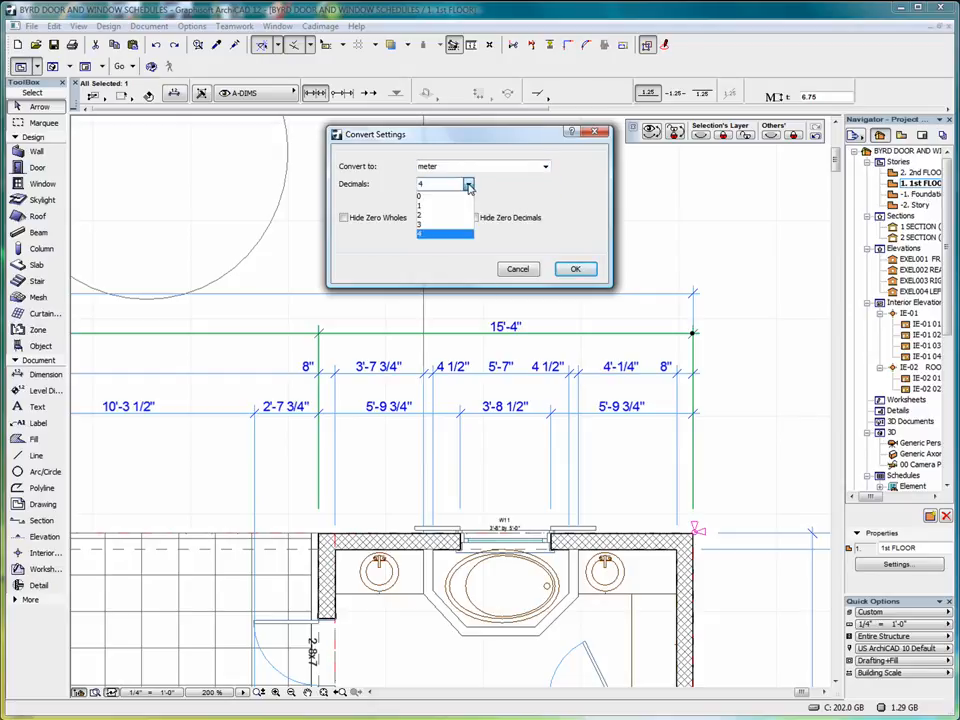
{"action": "left_click", "coordinate": [468, 187]}
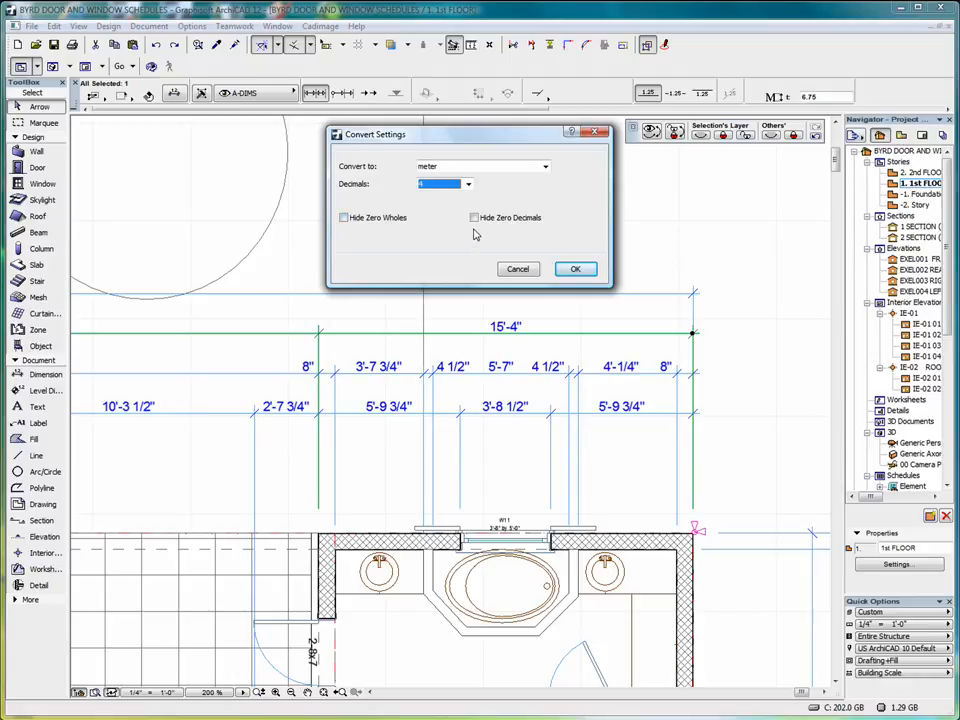
{"action": "left_click", "coordinate": [576, 272]}
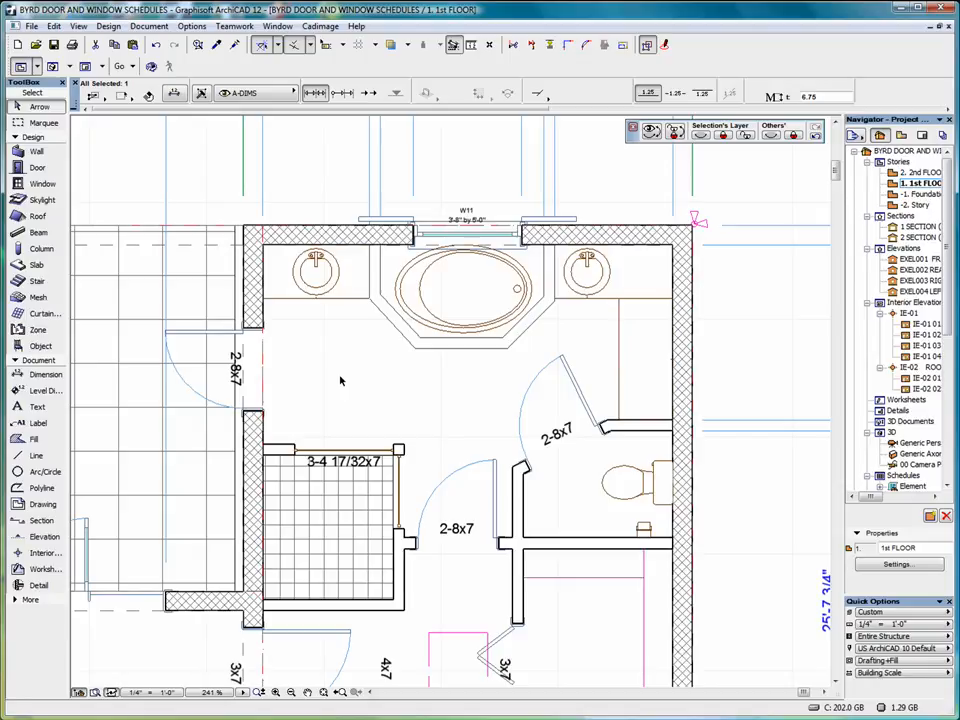
With the Dimension tool, dimension the bathroom width as 14'-0" and 8", then pick the toilet-room wall and door jamb.
{"action": "left_click", "coordinate": [38, 375]}
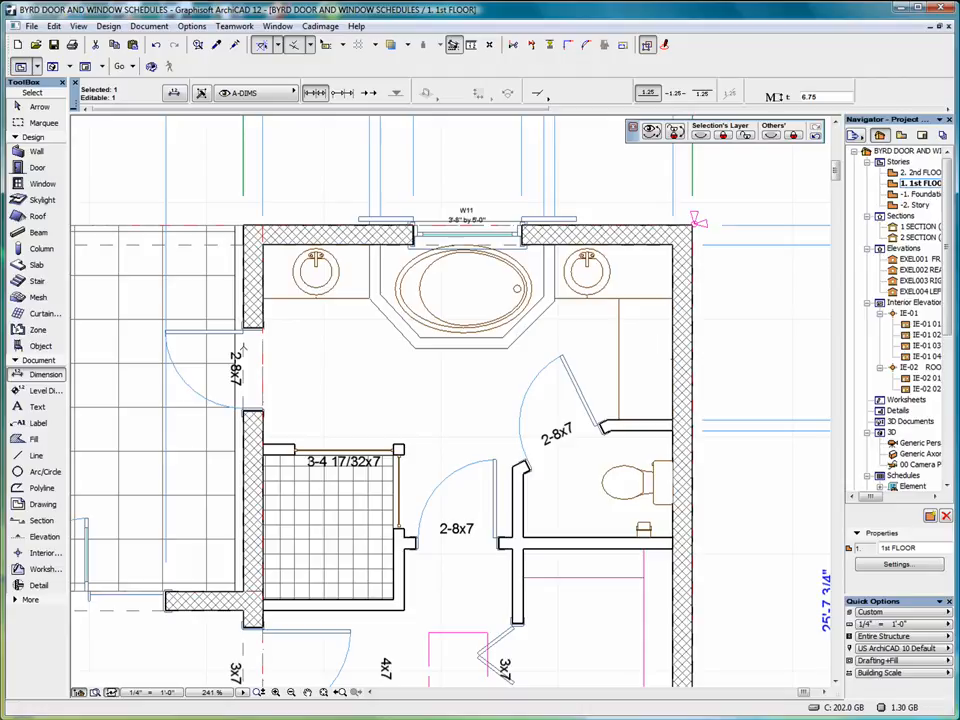
{"action": "left_click", "coordinate": [243, 347]}
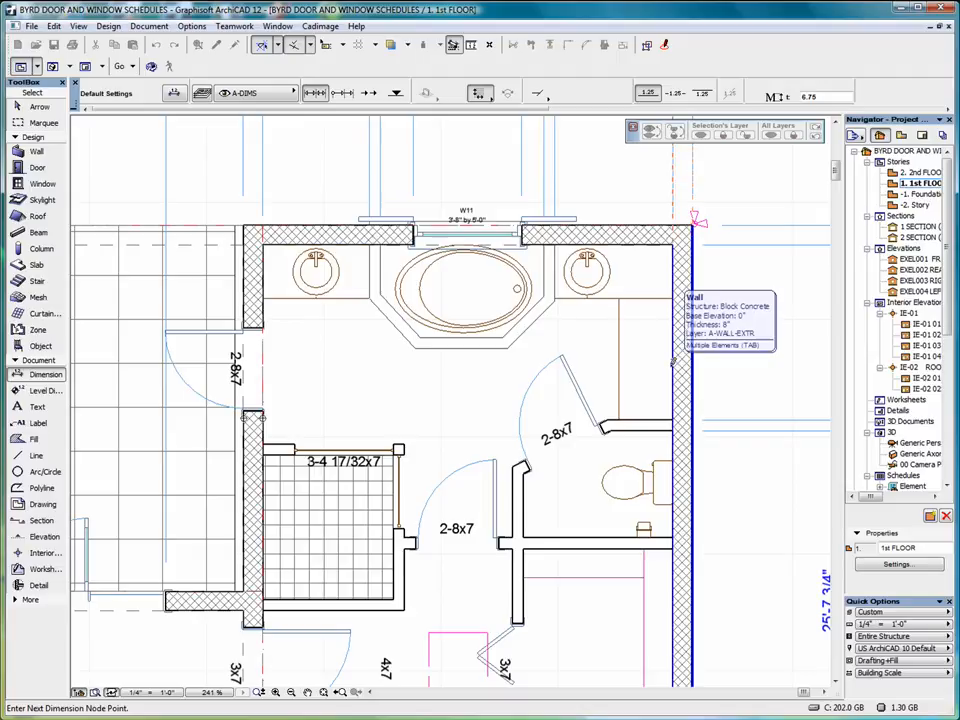
{"action": "double_click", "coordinate": [451, 368]}
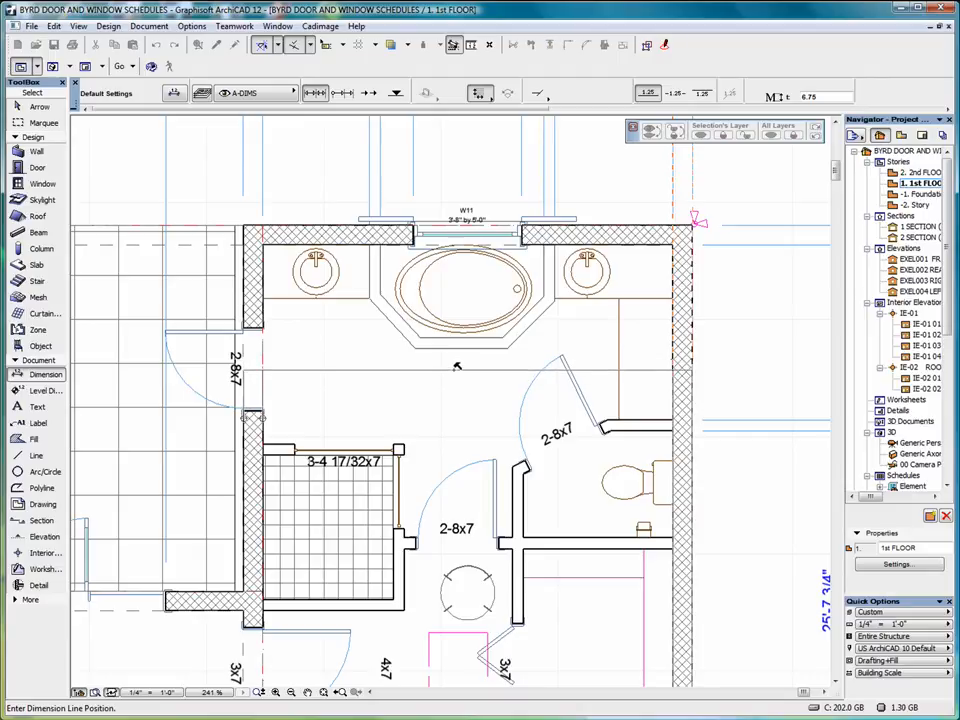
{"action": "left_click", "coordinate": [456, 367]}
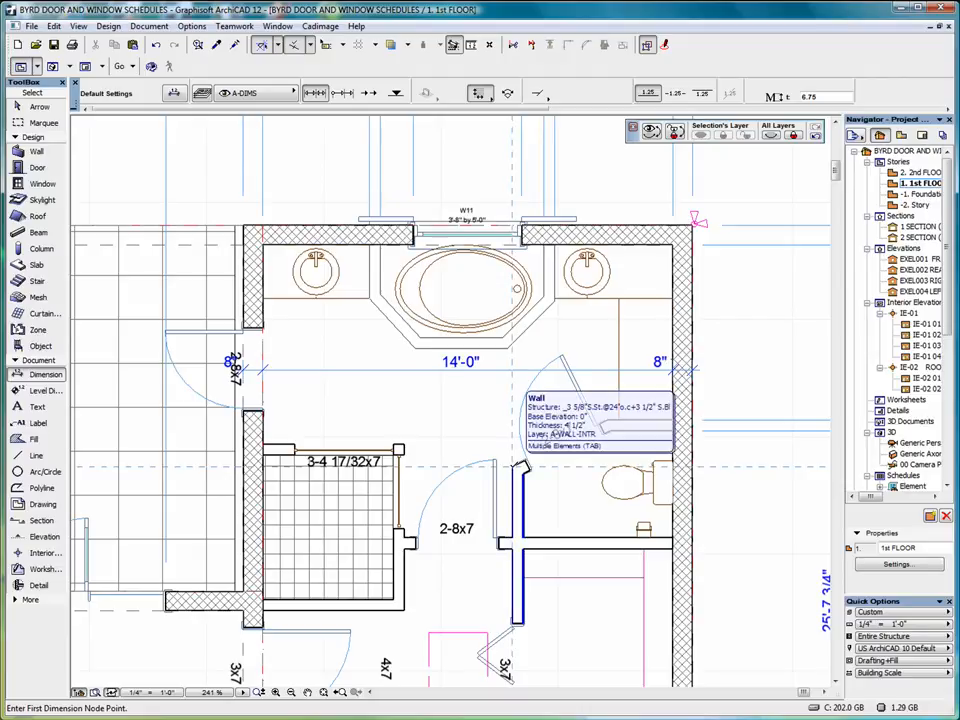
{"action": "left_click", "coordinate": [520, 464]}
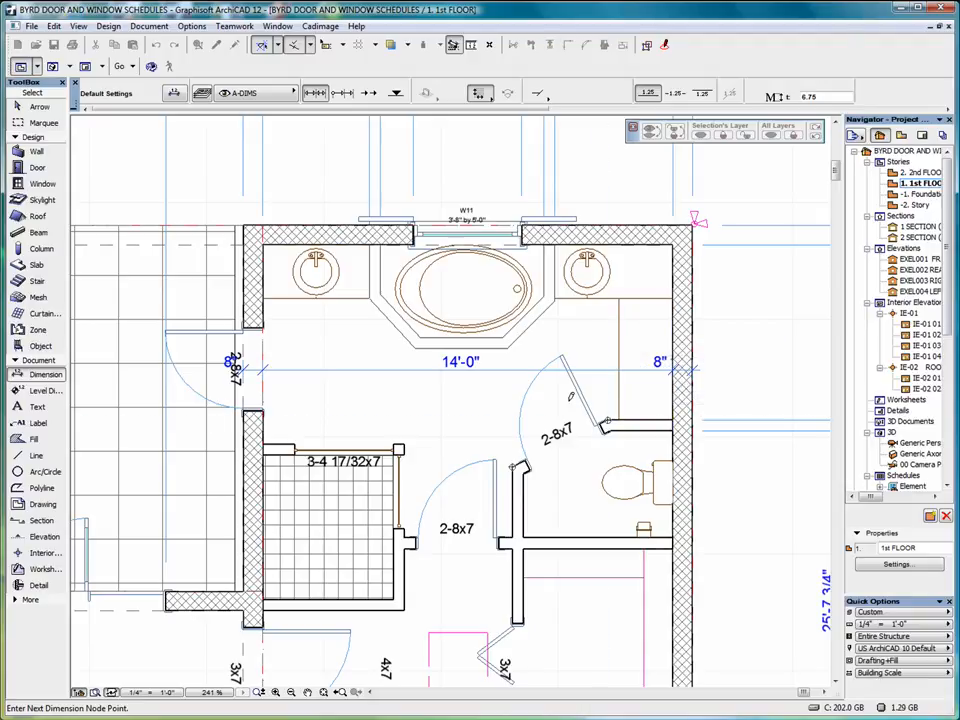
{"action": "double_click", "coordinate": [528, 396]}
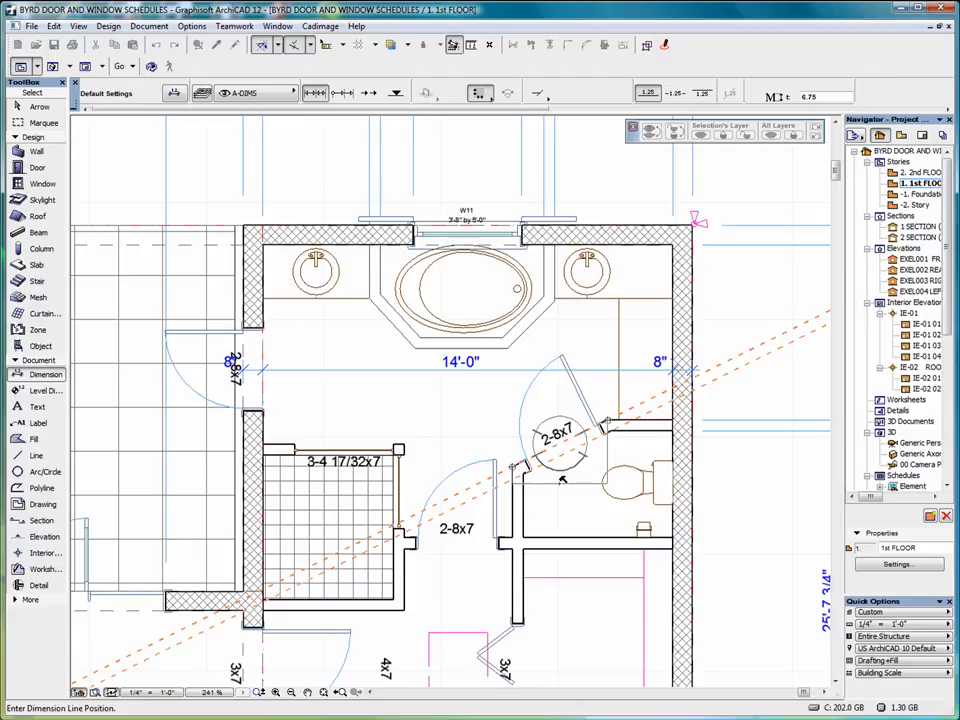
Place the 3'-3" toilet-room doorway dimension and a vertical 1'-7 1/4" dimension beside the door.
{"action": "left_click", "coordinate": [563, 481]}
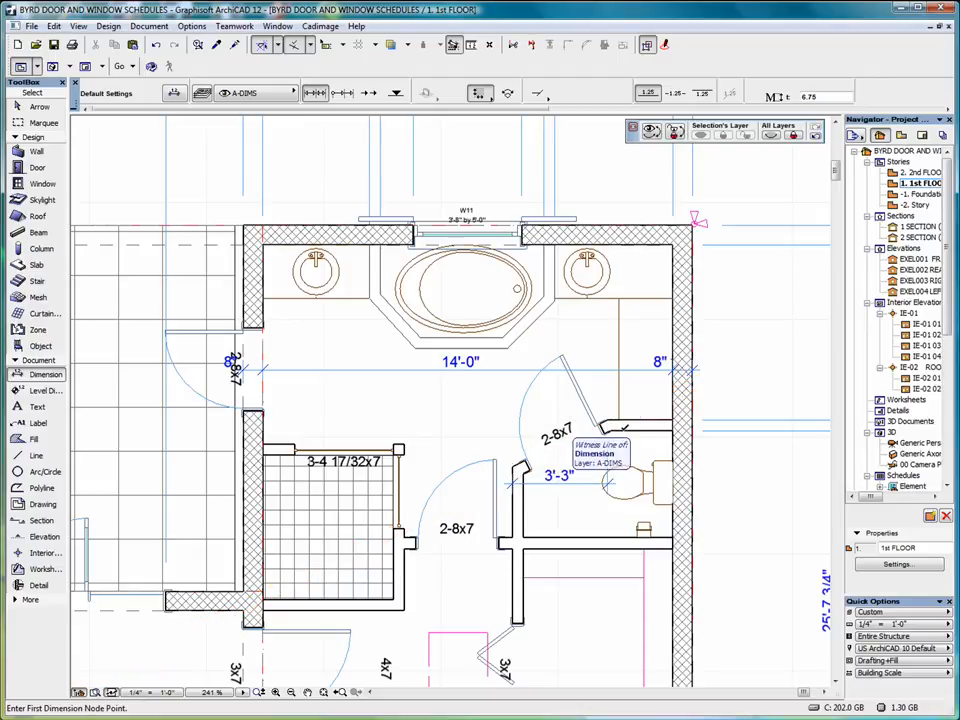
{"action": "left_click", "coordinate": [517, 466]}
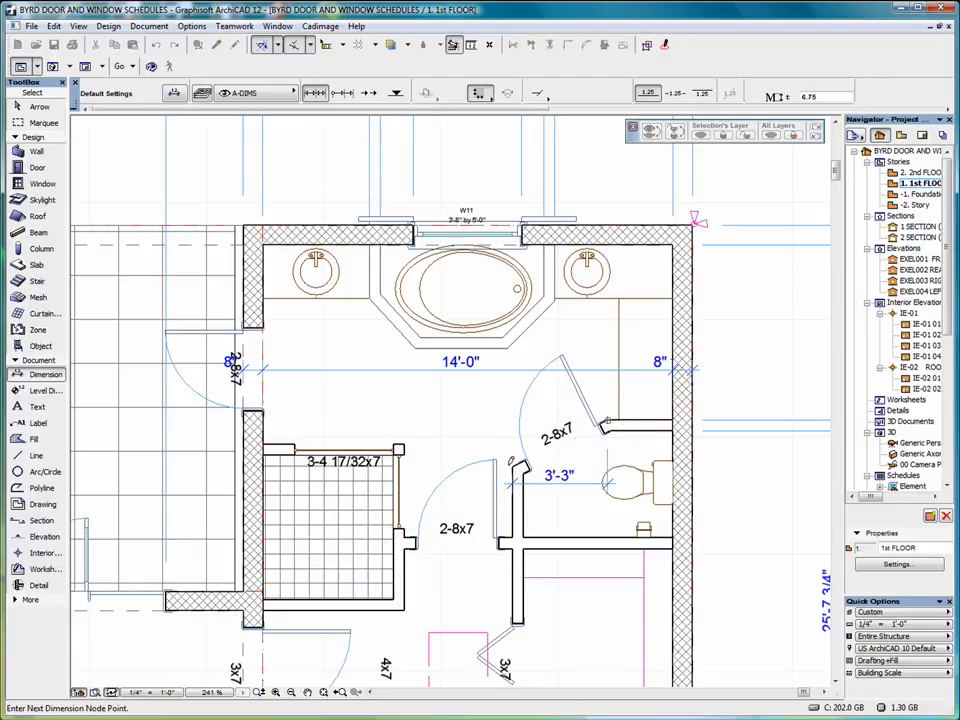
{"action": "double_click", "coordinate": [549, 416]}
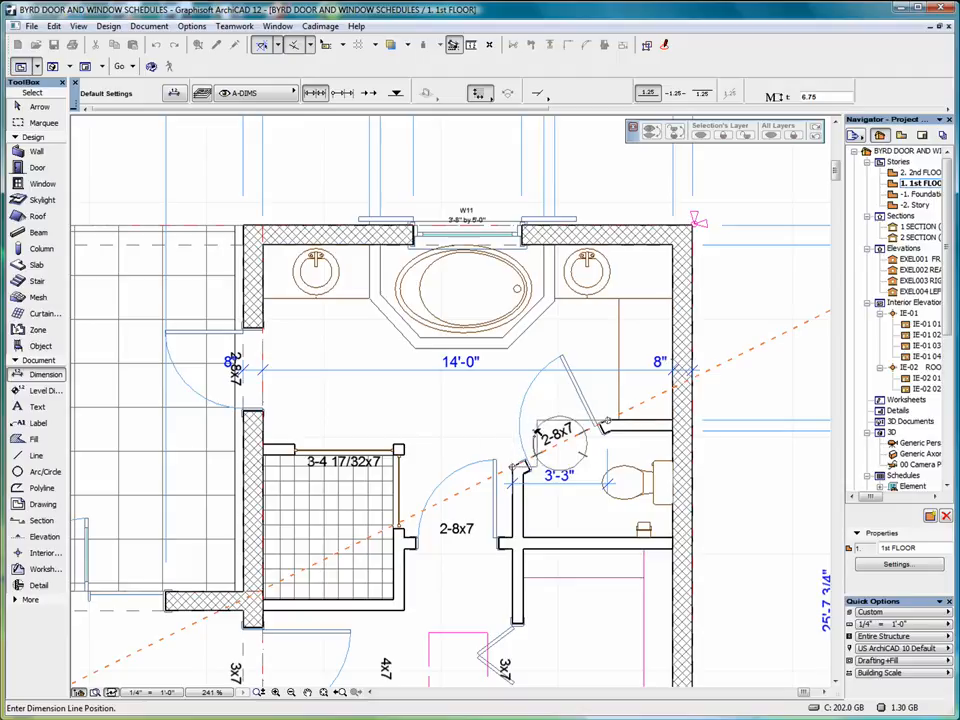
{"action": "left_click", "coordinate": [466, 432]}
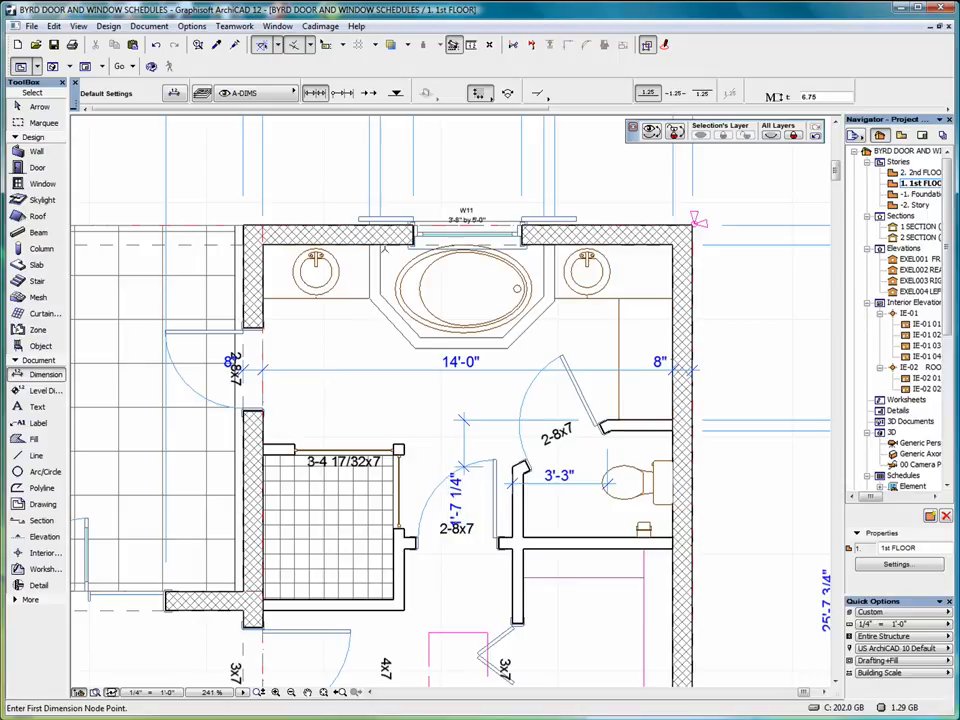
In Working Units & Levels preferences, set both model and layout unit fractions to 1/2.
{"action": "left_click", "coordinate": [192, 26]}
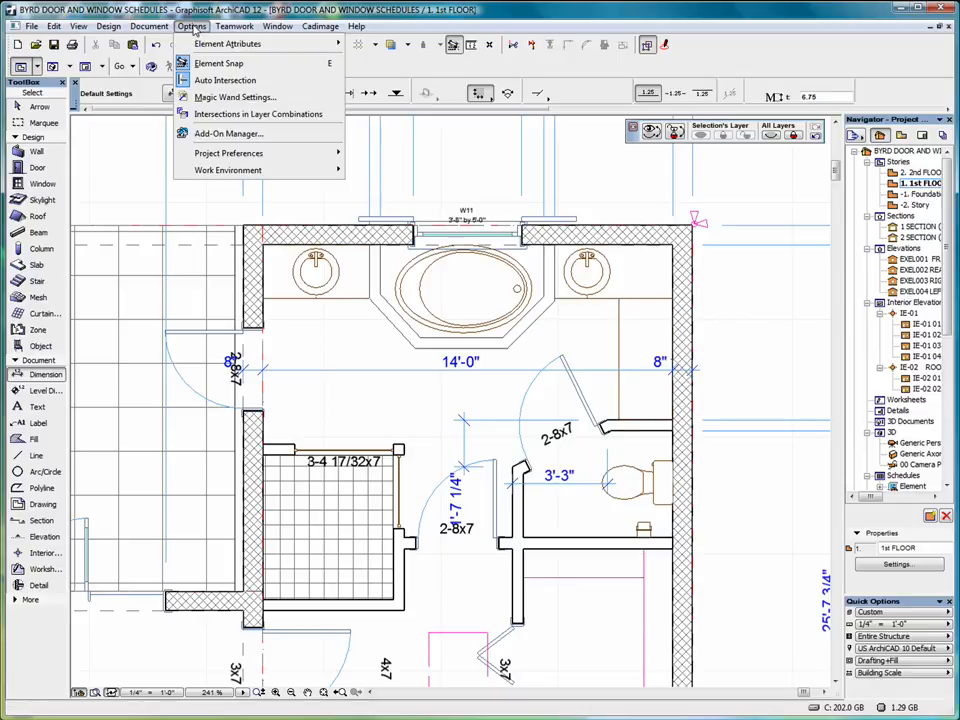
{"action": "mouse_move", "coordinate": [274, 154]}
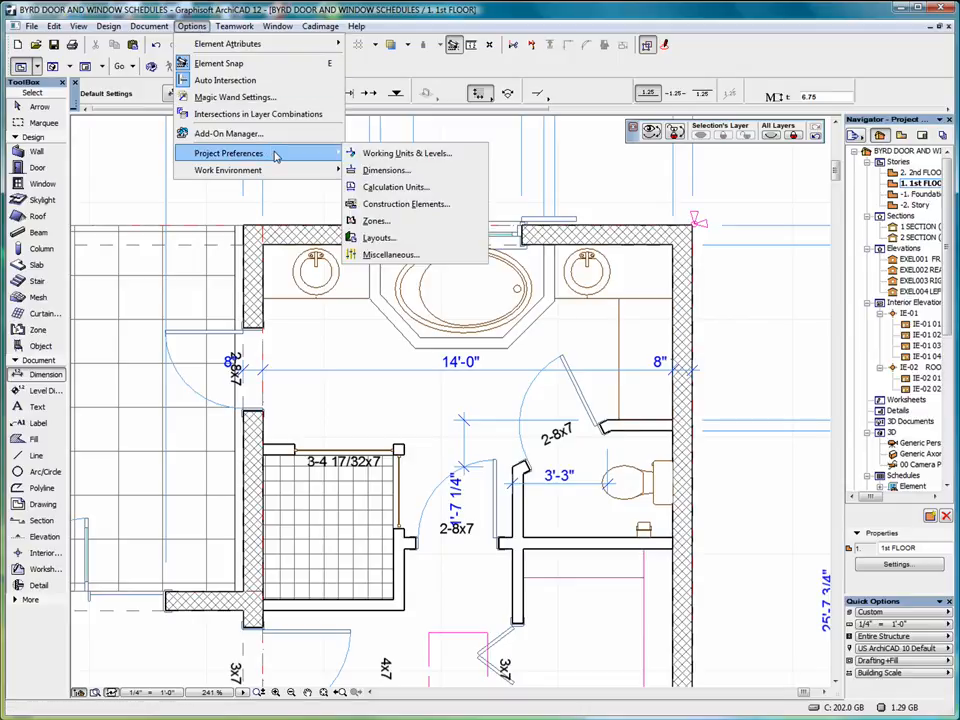
{"action": "left_click", "coordinate": [415, 153]}
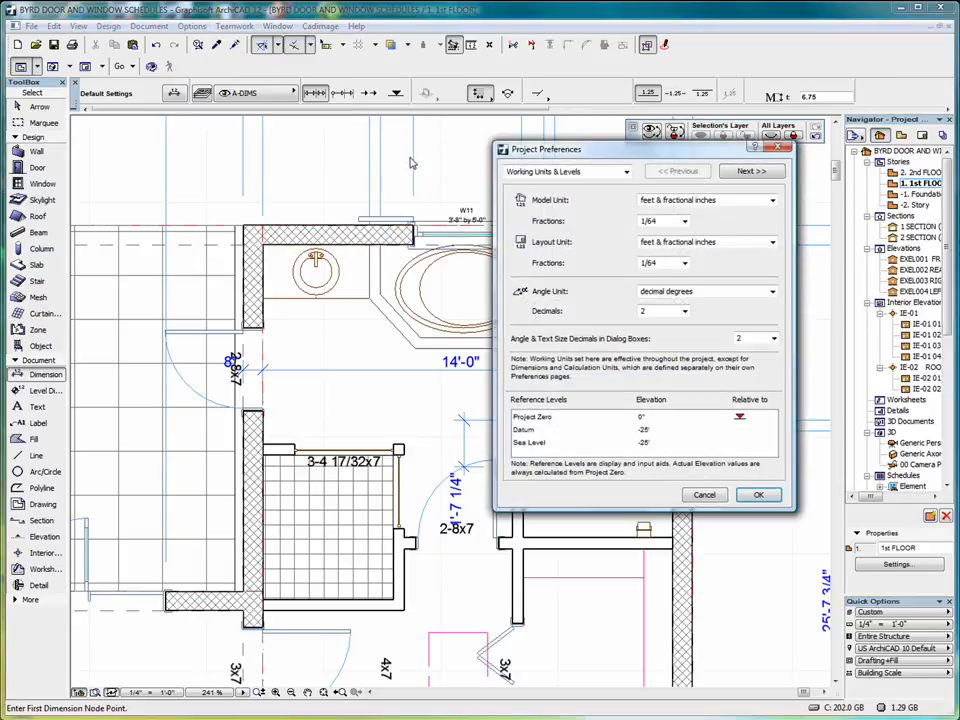
{"action": "left_click", "coordinate": [685, 223]}
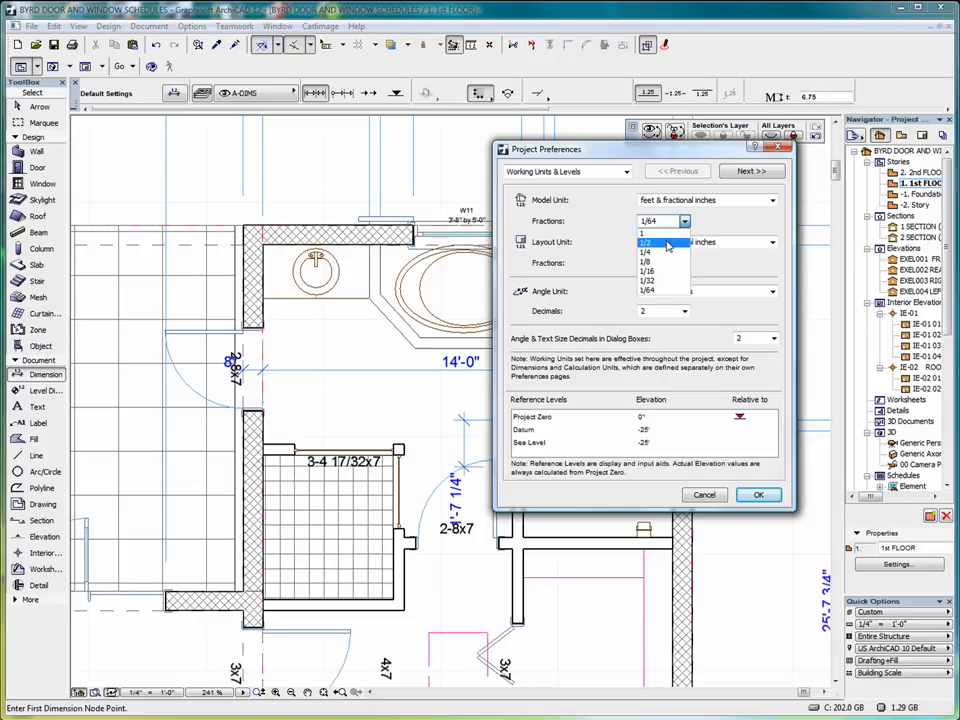
{"action": "left_click", "coordinate": [667, 246]}
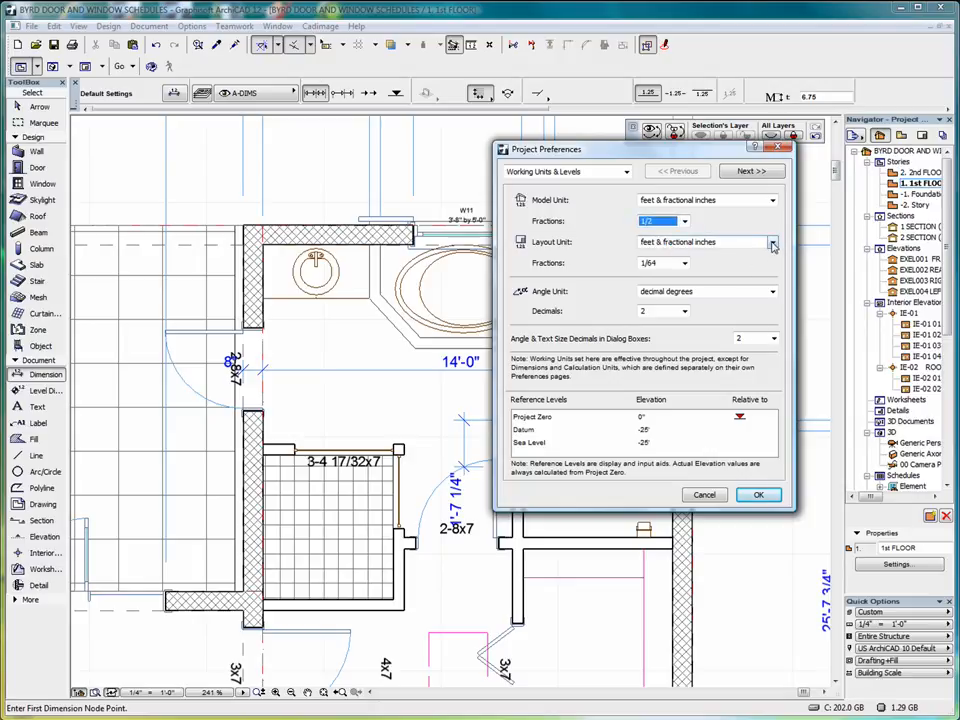
{"action": "left_click", "coordinate": [685, 263]}
{"action": "left_click", "coordinate": [661, 286]}
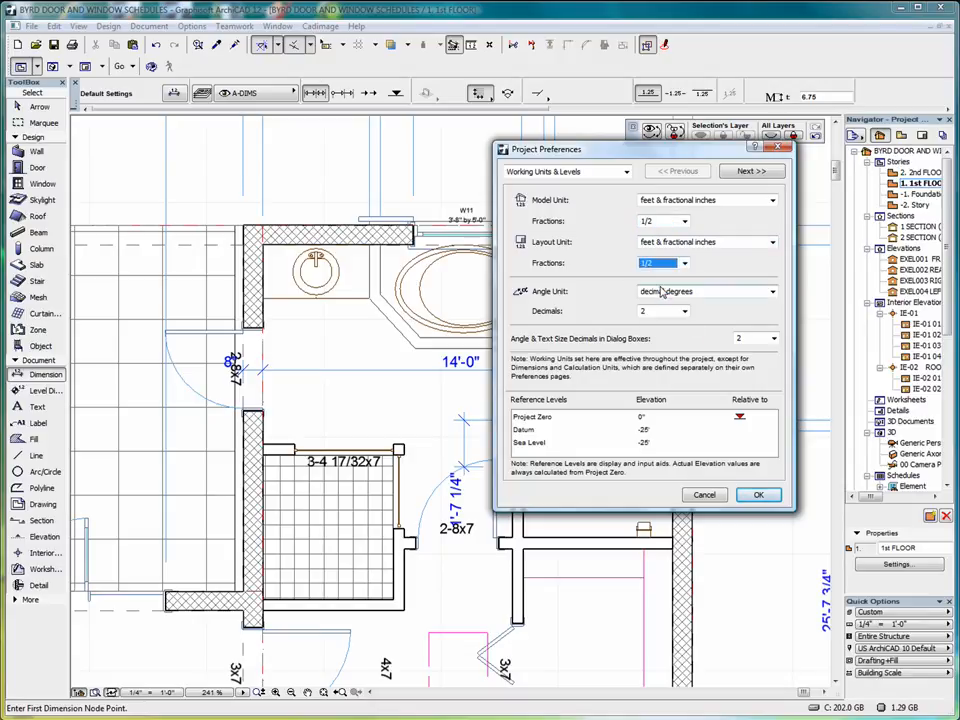
{"action": "left_click", "coordinate": [750, 173]}
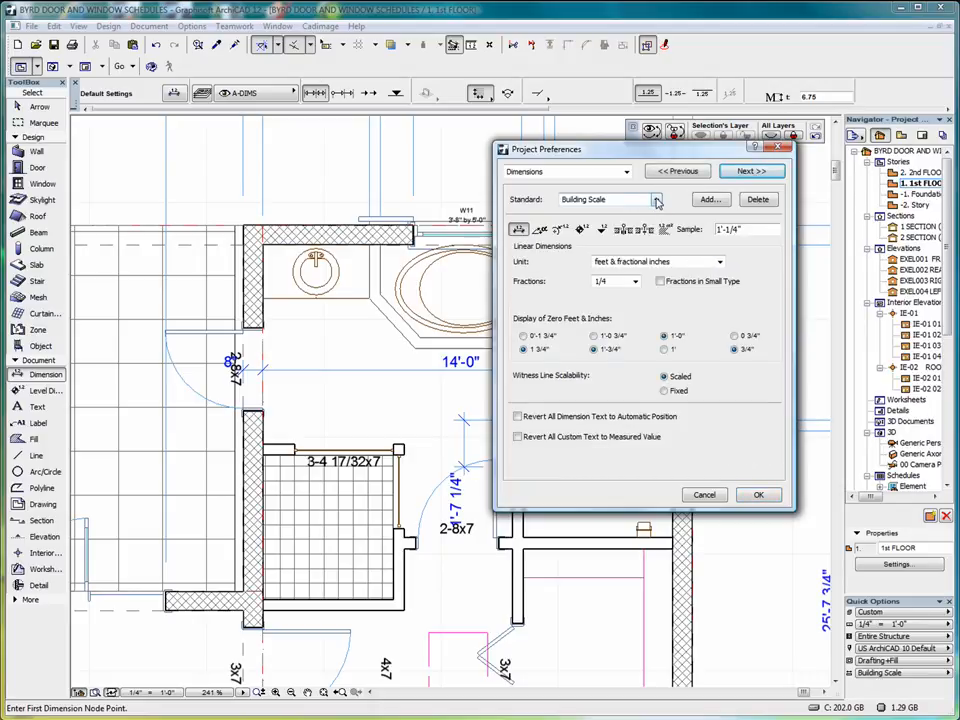
Choose the Building Scale dimension standard and round linear dimensions to 1/2 inch.
{"action": "left_click", "coordinate": [656, 200]}
{"action": "left_click", "coordinate": [650, 231]}
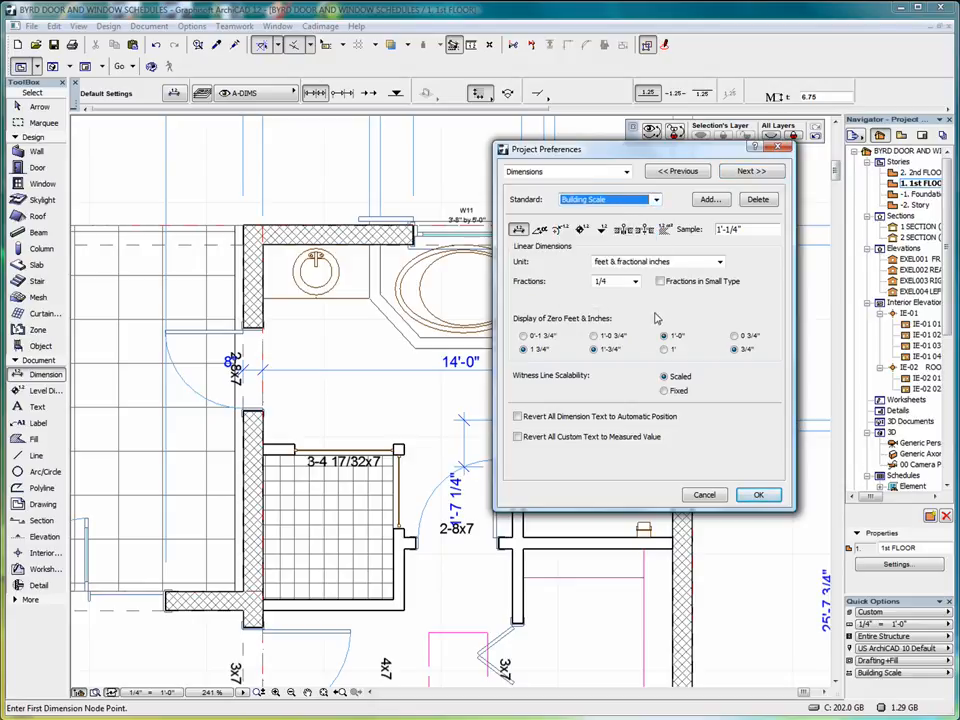
{"action": "left_click", "coordinate": [634, 282]}
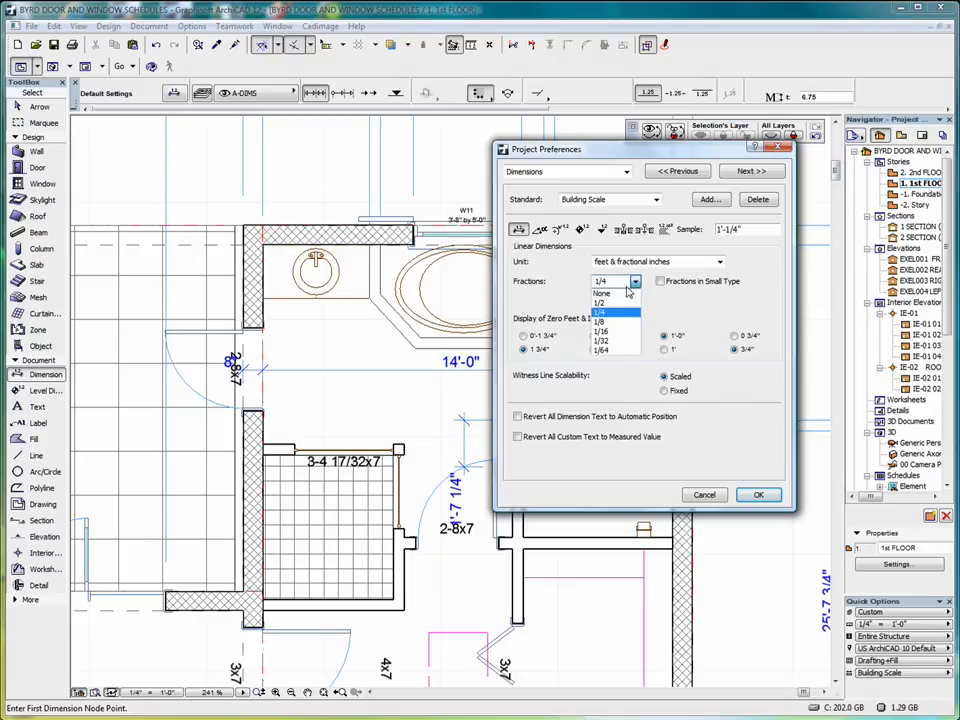
{"action": "left_click", "coordinate": [614, 304]}
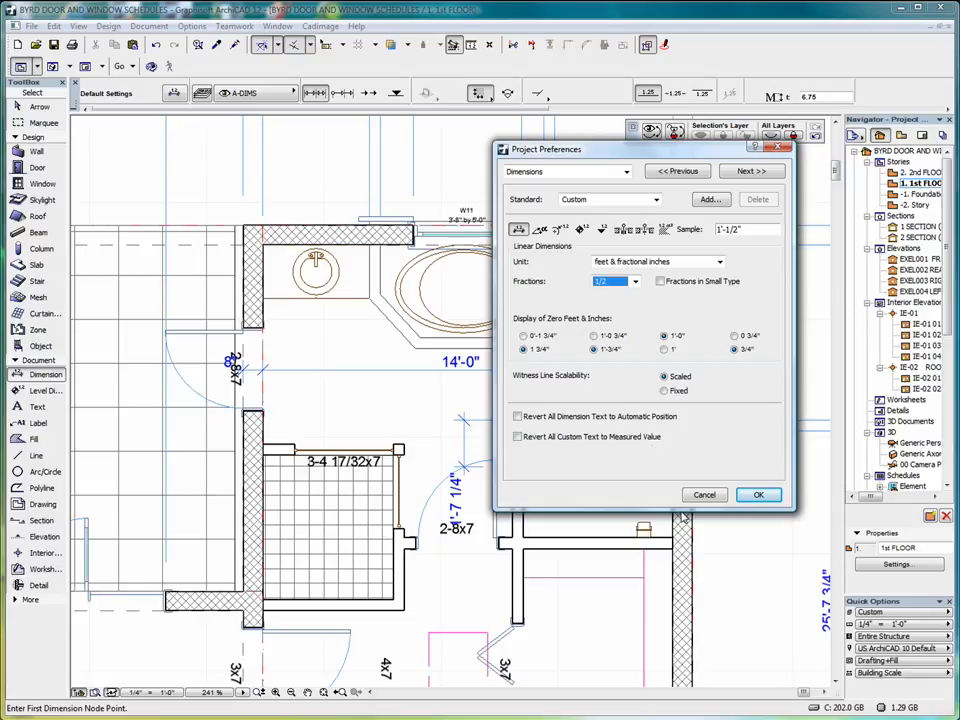
Review angular, radial, level and elevation settings, keep elevation fractions at 1/4, and close preferences.
{"action": "left_click", "coordinate": [539, 231]}
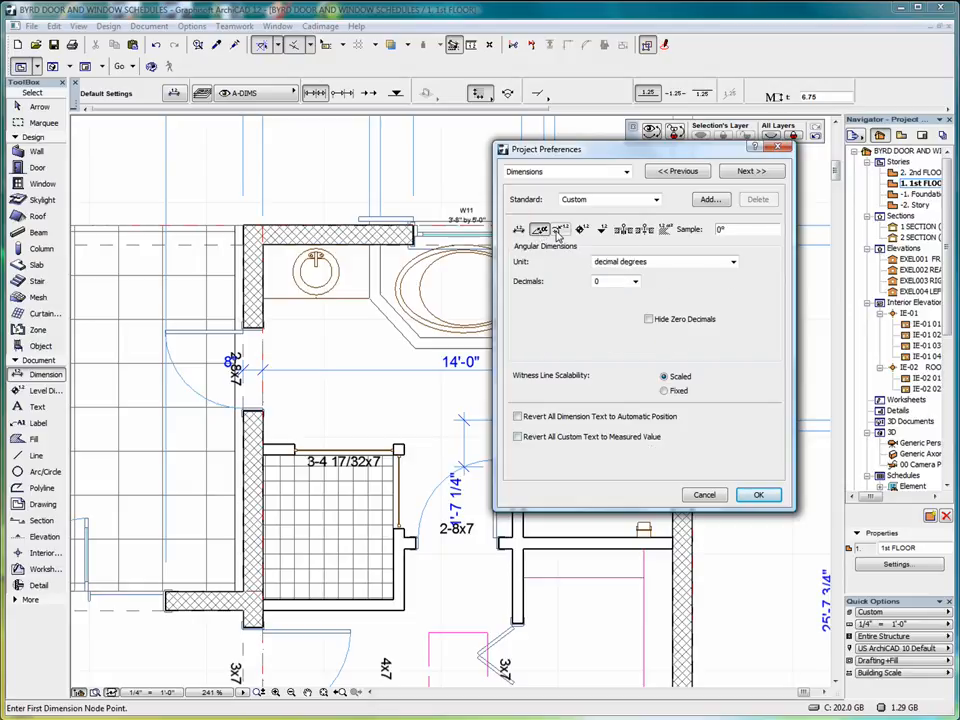
{"action": "left_click", "coordinate": [559, 230]}
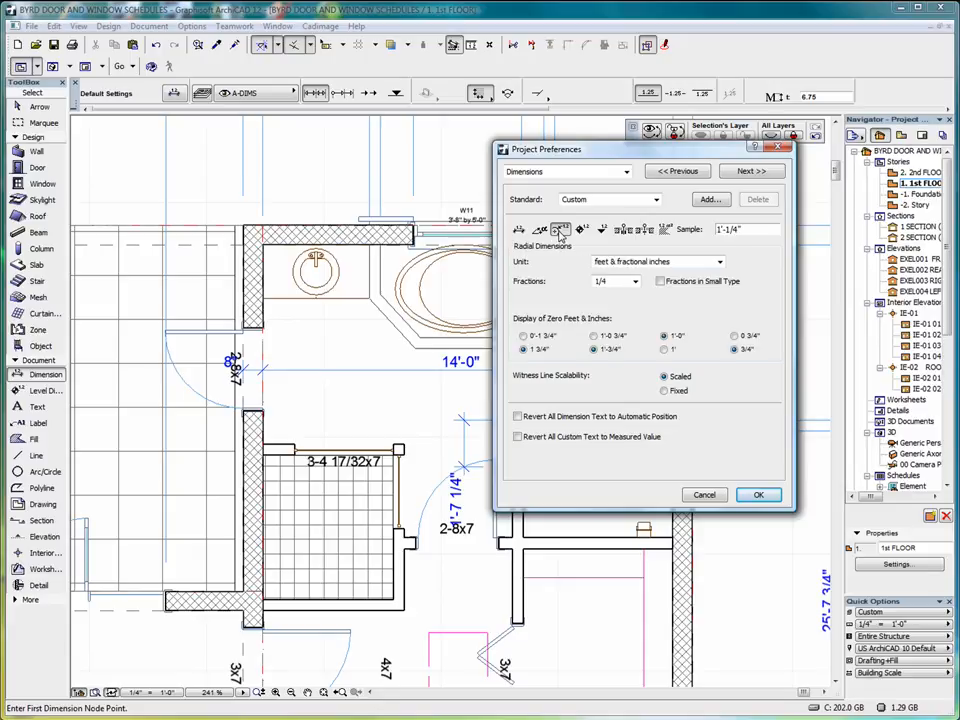
{"action": "left_click", "coordinate": [581, 229]}
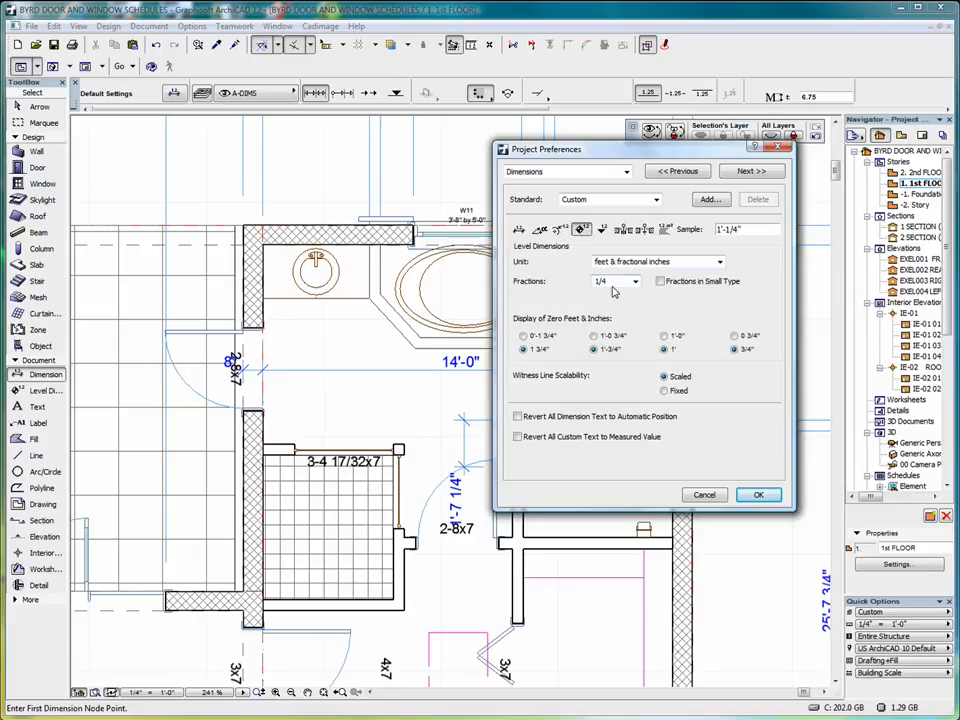
{"action": "left_click", "coordinate": [602, 230]}
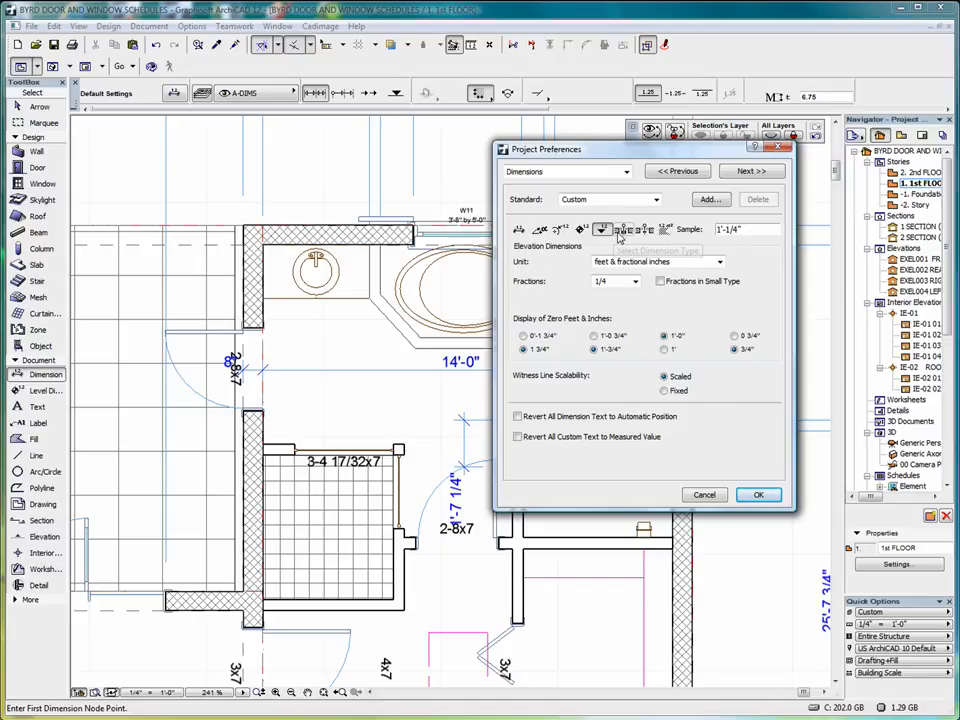
{"action": "left_click", "coordinate": [634, 281]}
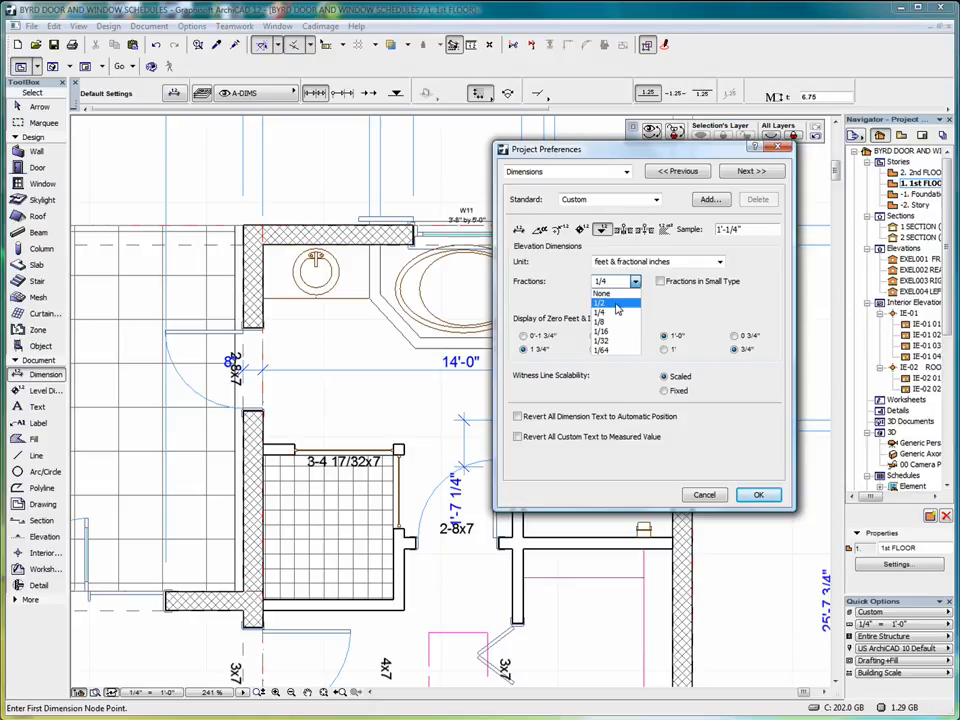
{"action": "left_click", "coordinate": [606, 312]}
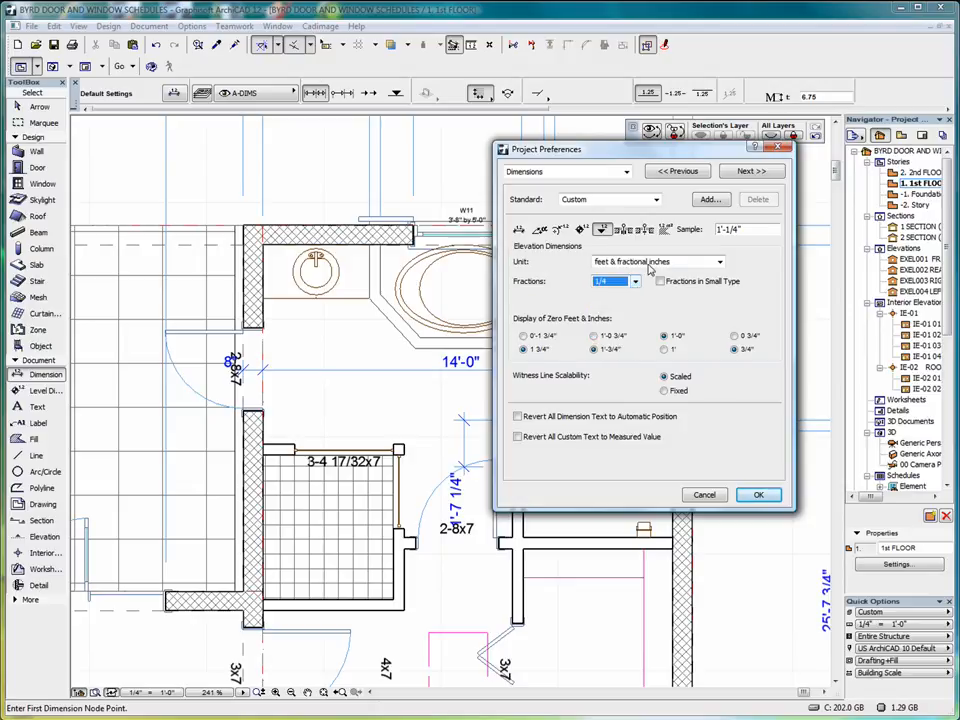
{"action": "key", "text": "Return"}
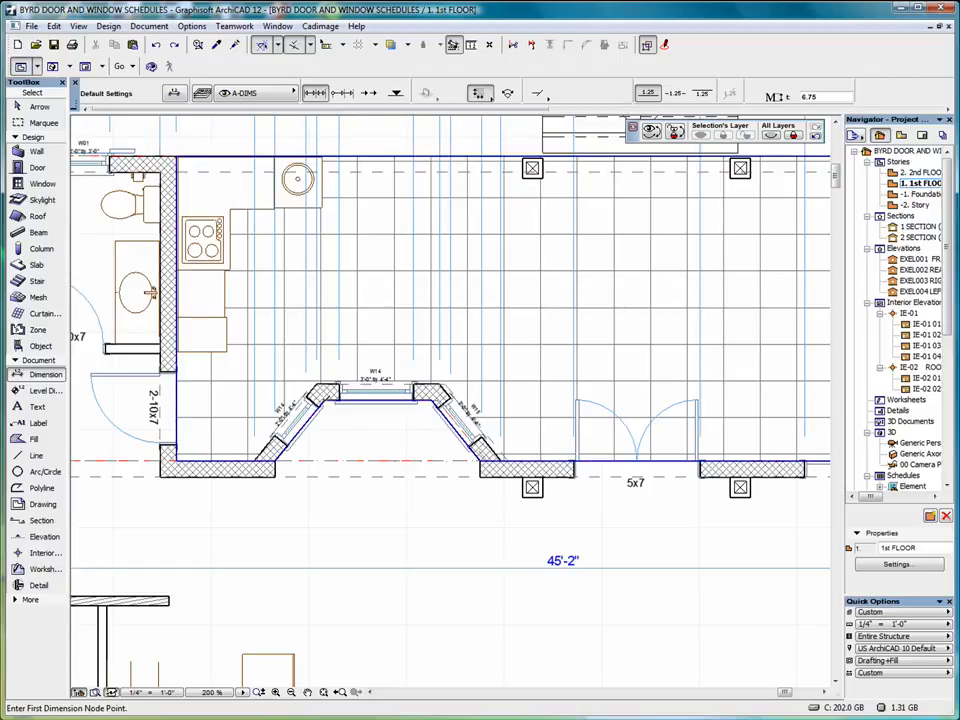
Add a dimension across the angled bay window wall on the plan.
{"action": "left_click", "coordinate": [330, 411]}
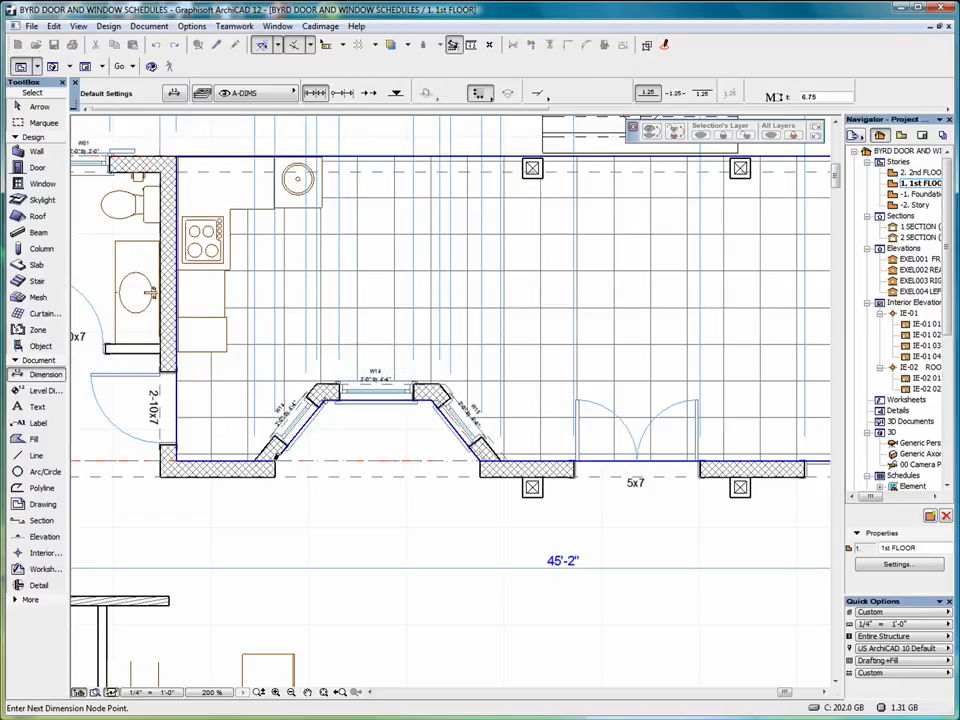
{"action": "double_click", "coordinate": [275, 457]}
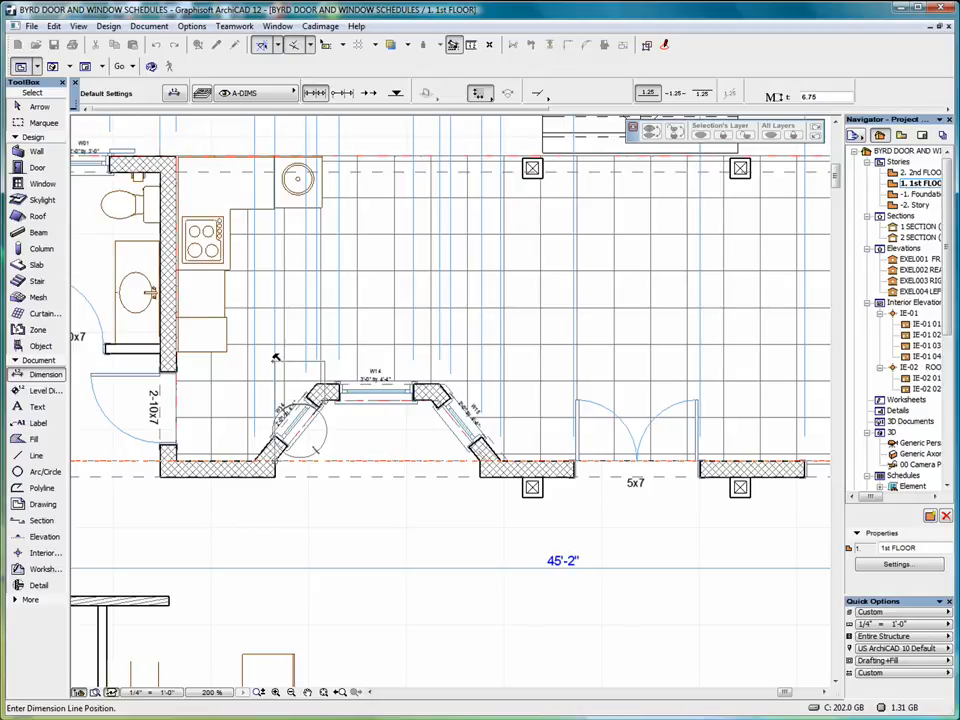
{"action": "left_click", "coordinate": [331, 440]}
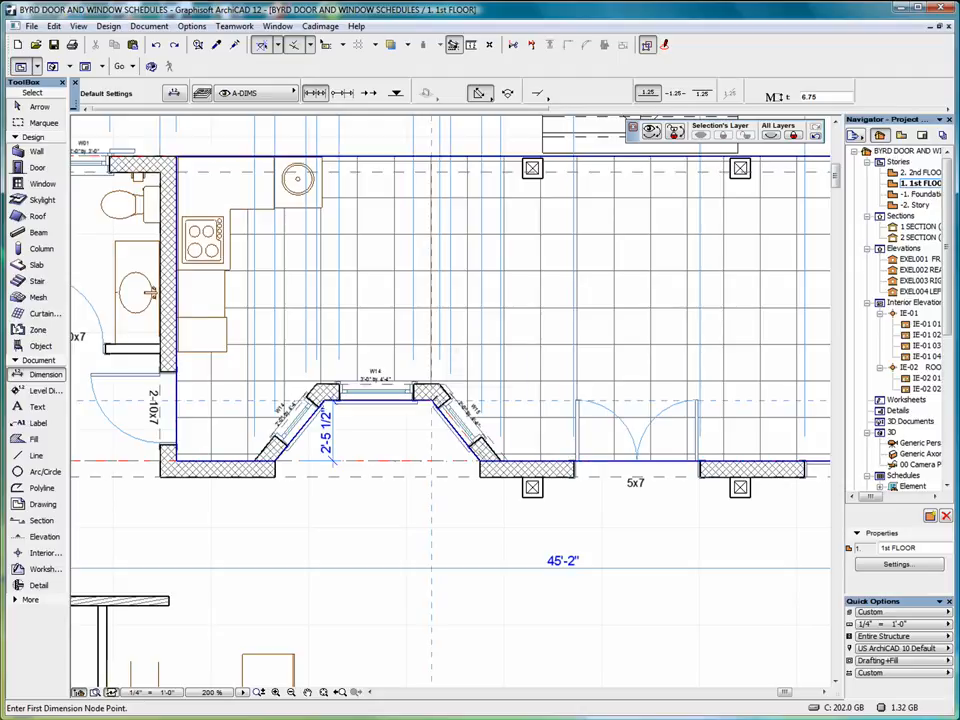
Pick points along the lower angled bay wall and switch to the Arc Length geometry method.
{"action": "left_click", "coordinate": [432, 401]}
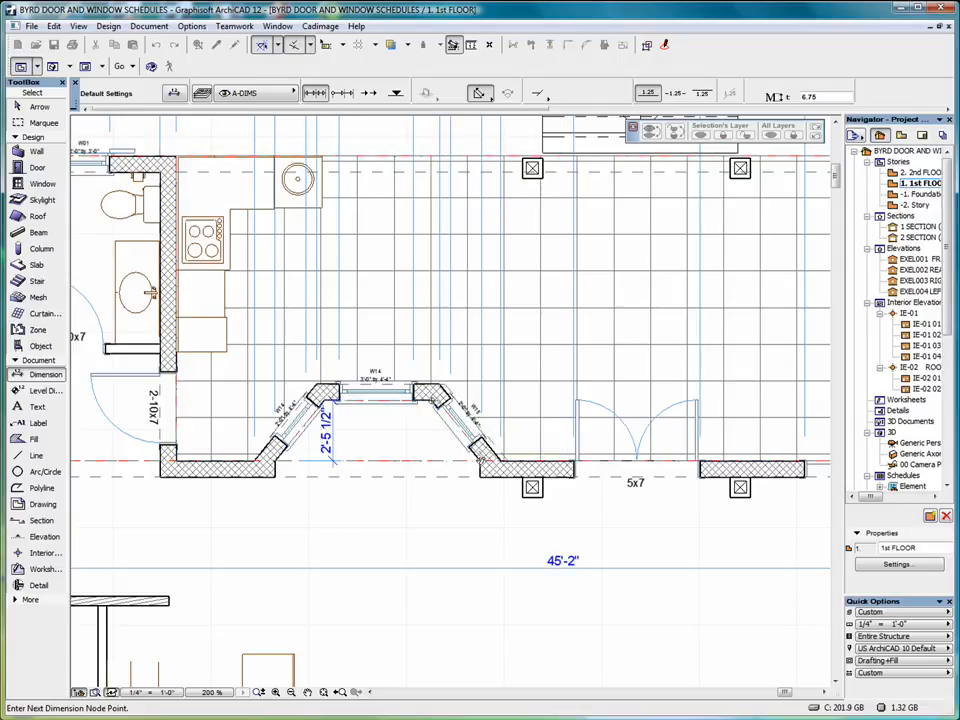
{"action": "double_click", "coordinate": [427, 444]}
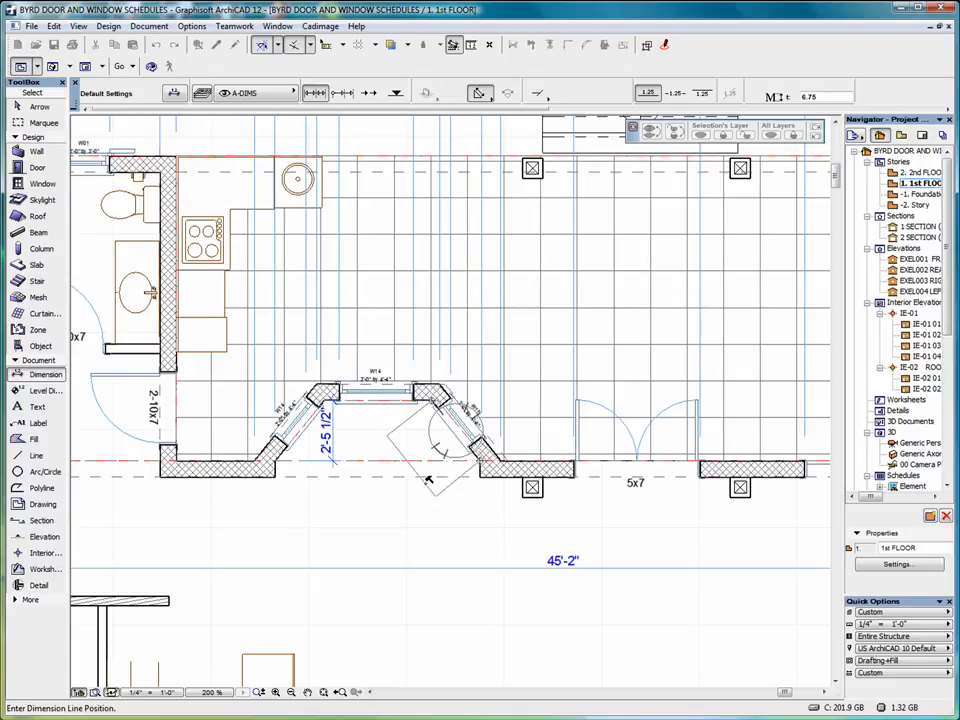
{"action": "left_click", "coordinate": [508, 93]}
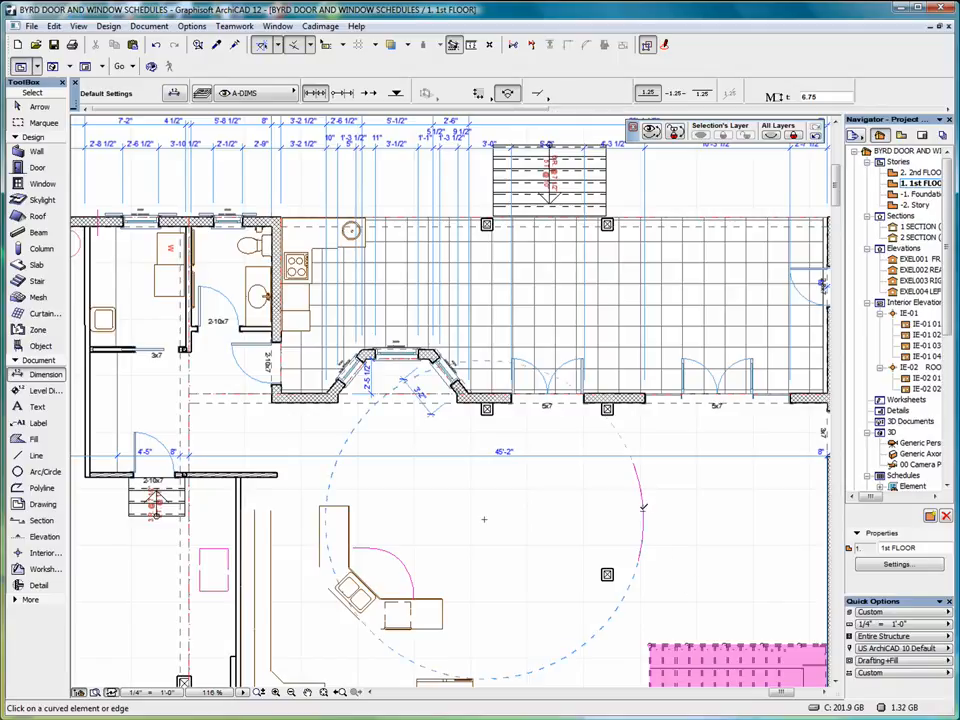
Add 7'-1/2" arc-length dimensions along both sides of the curved wall south of the bay window.
{"action": "left_click", "coordinate": [644, 510]}
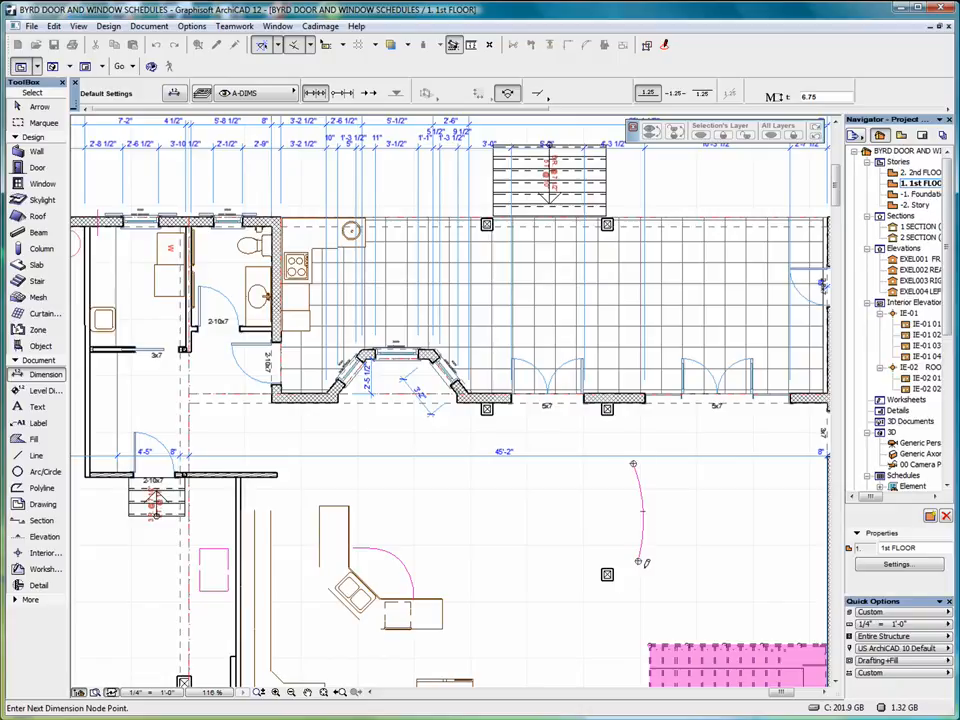
{"action": "double_click", "coordinate": [678, 507]}
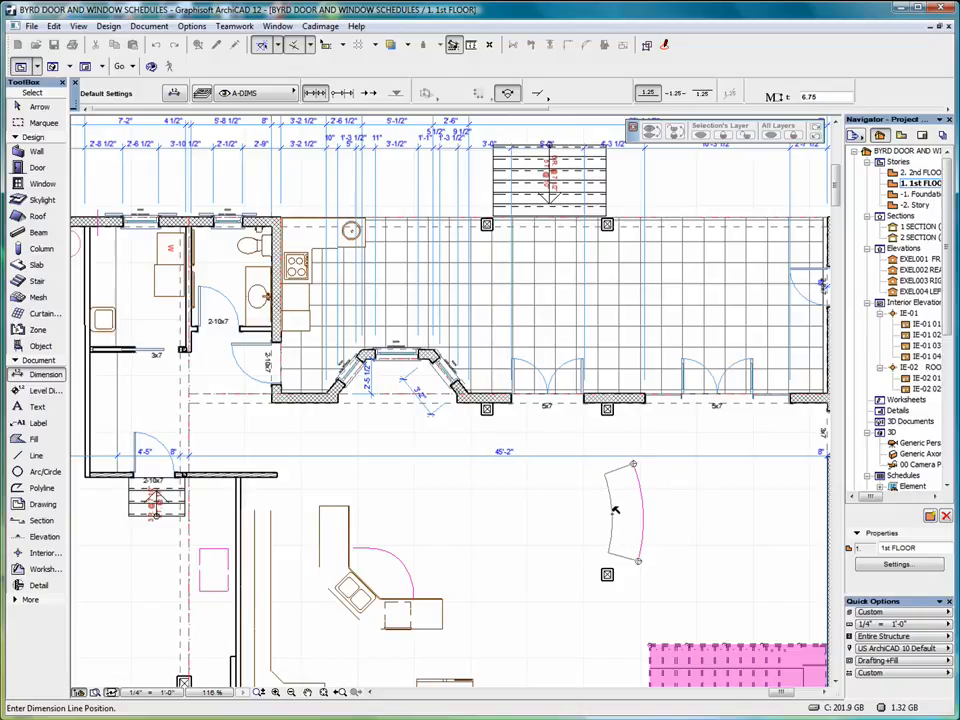
{"action": "left_click", "coordinate": [614, 510]}
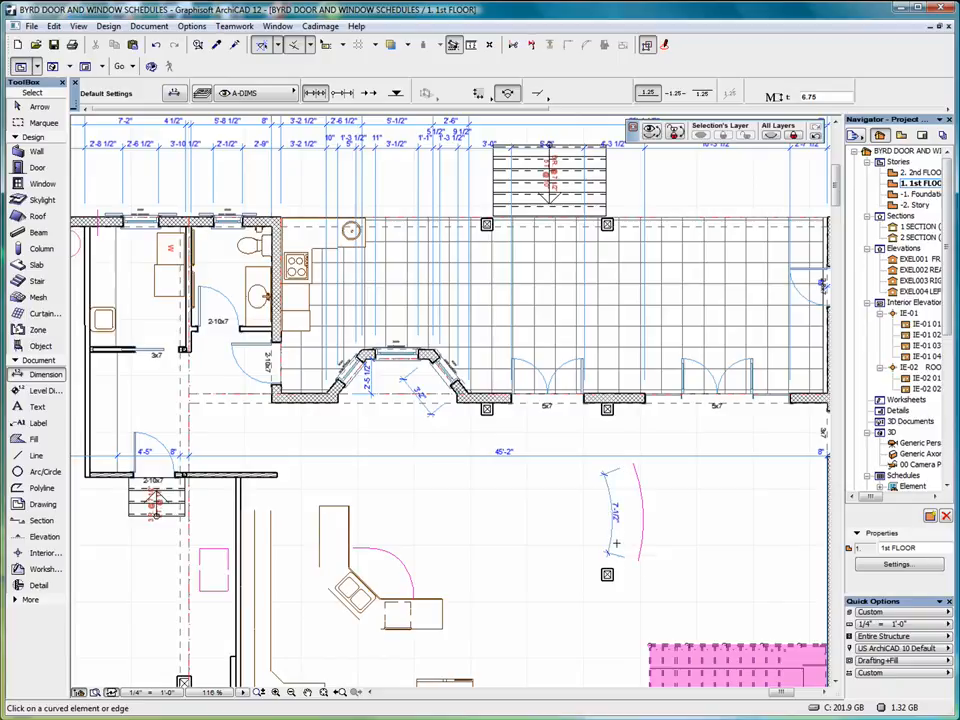
{"action": "scroll", "coordinate": [616, 543], "scroll_direction": "up", "scroll_amount": 5}
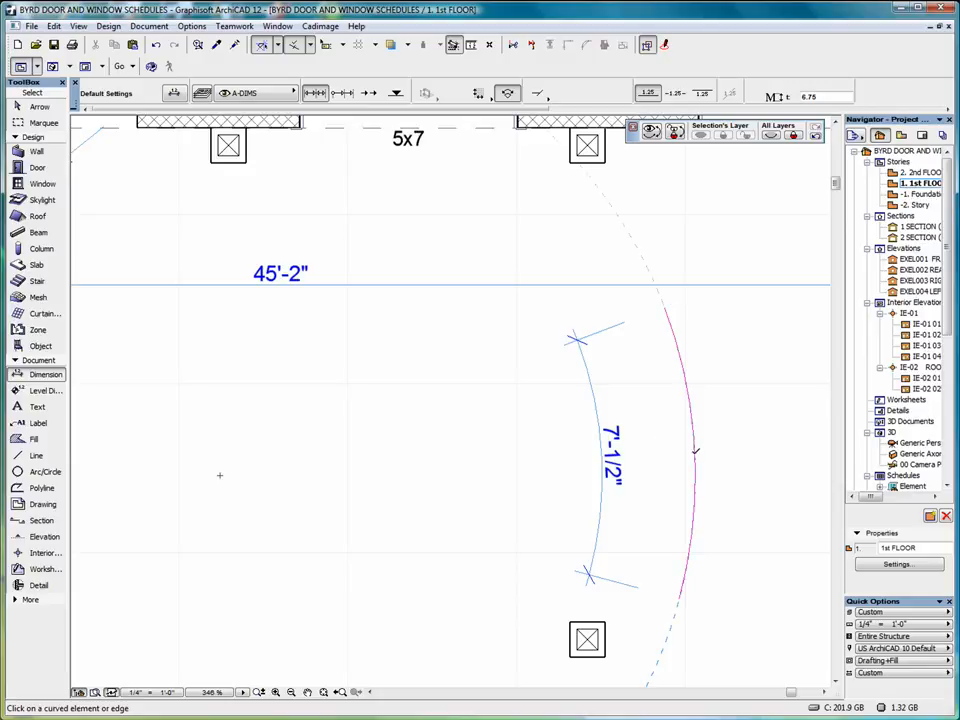
{"action": "left_click", "coordinate": [695, 450]}
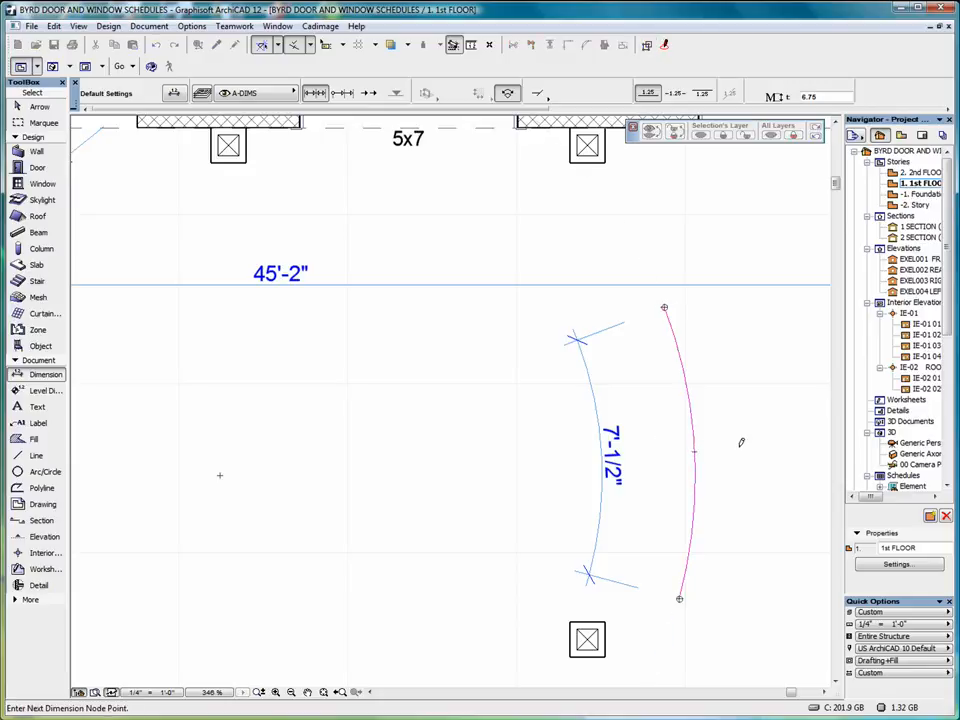
{"action": "double_click", "coordinate": [740, 443]}
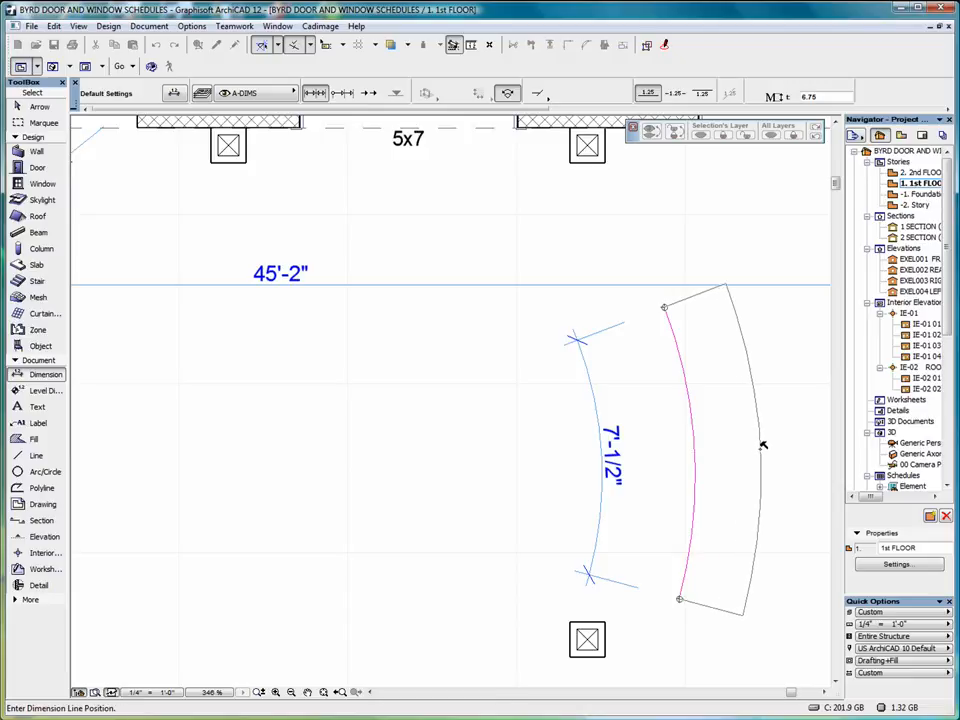
{"action": "left_click", "coordinate": [762, 445]}
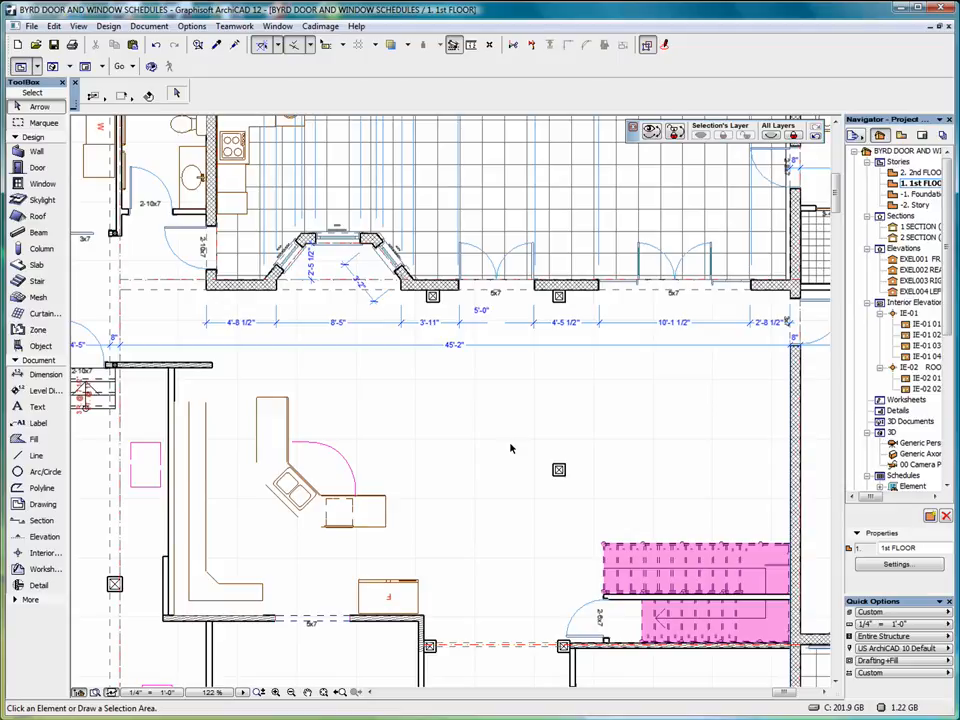
Dimension the distance between the upper and lower columns at 11'-8 1/2".
{"action": "left_click", "coordinate": [38, 376]}
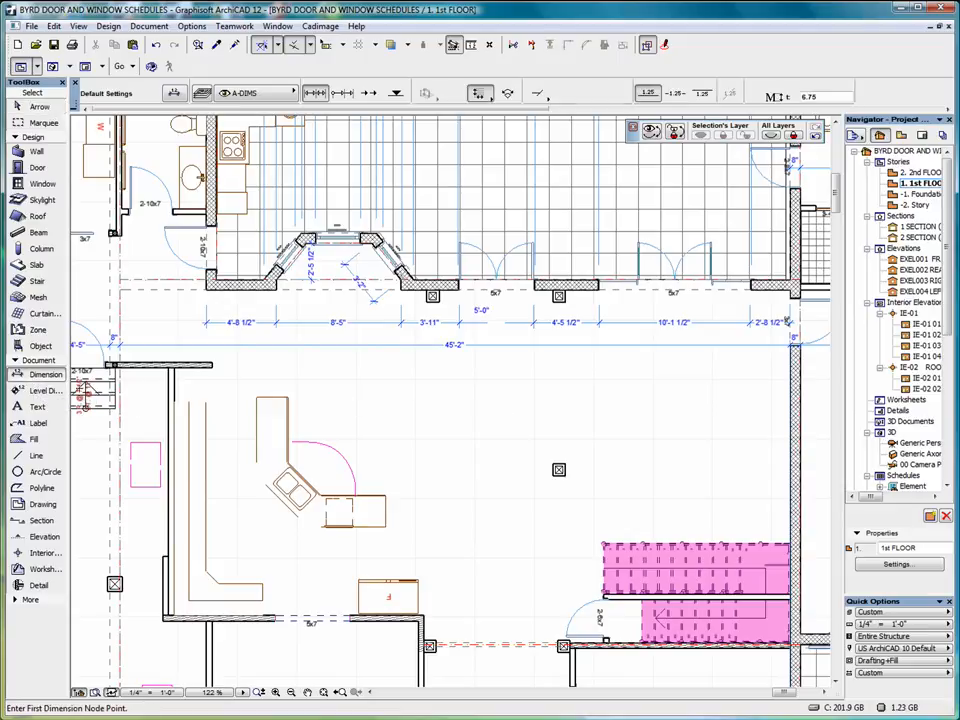
{"action": "left_click", "coordinate": [559, 297]}
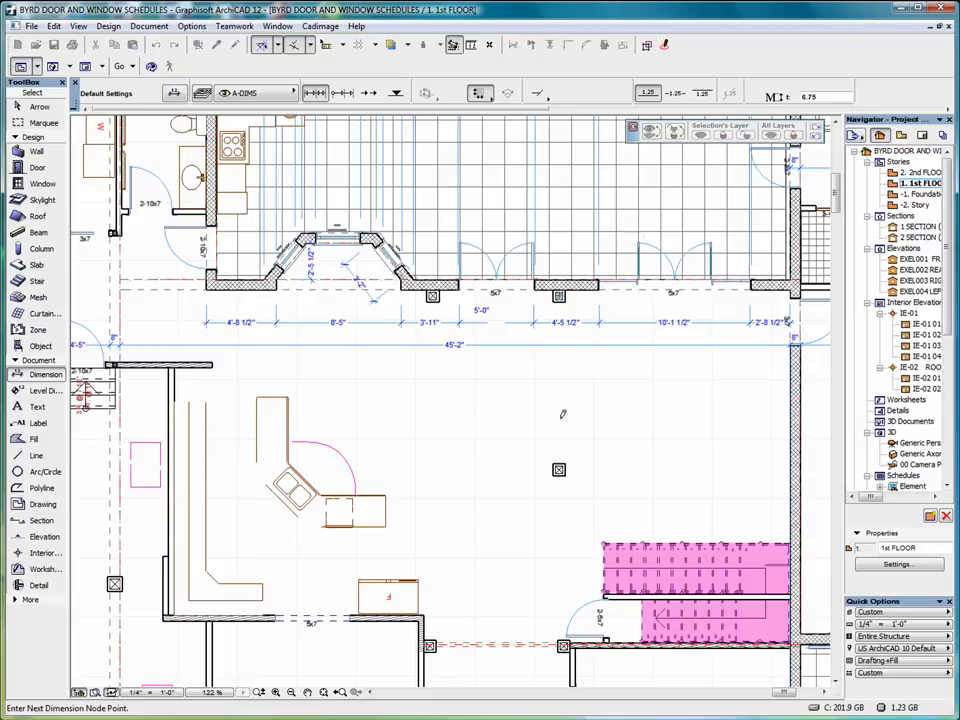
{"action": "left_click", "coordinate": [559, 470]}
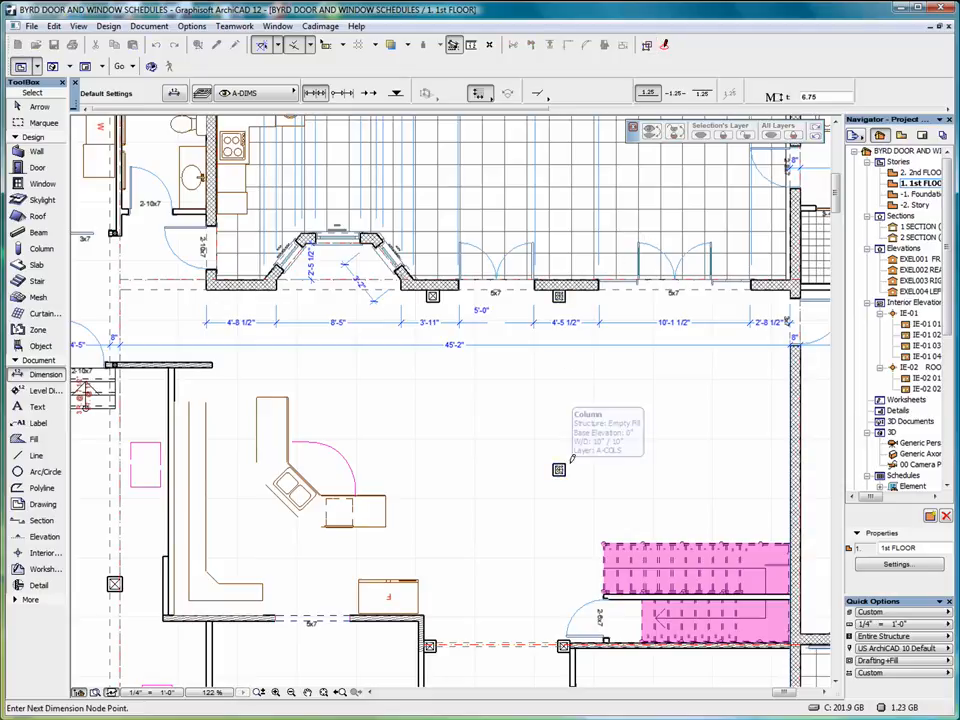
{"action": "double_click", "coordinate": [588, 390]}
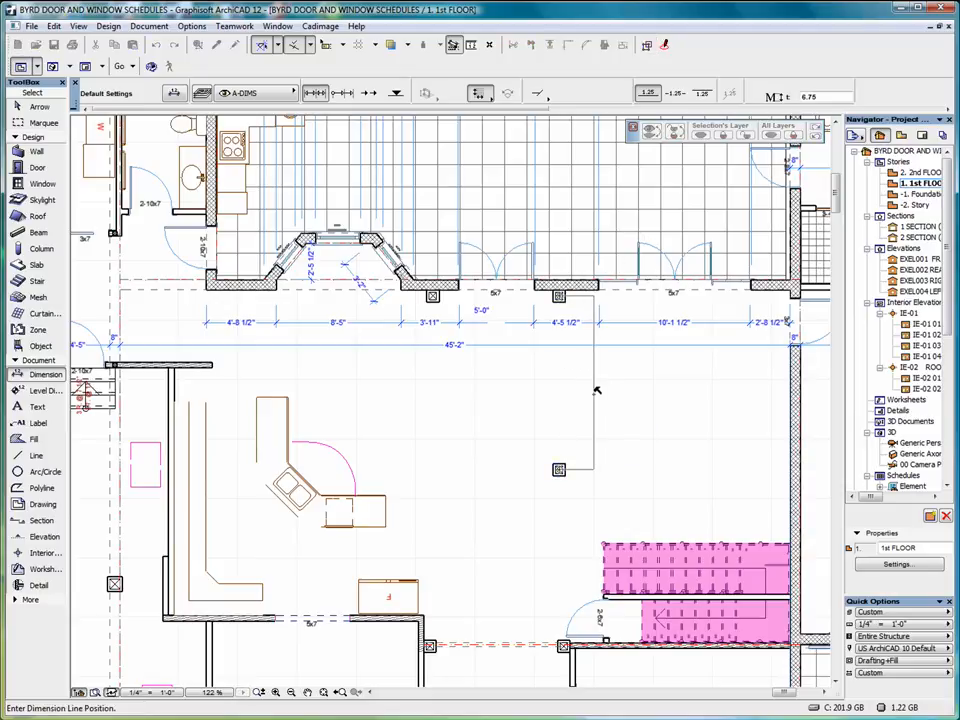
{"action": "left_click", "coordinate": [594, 400]}
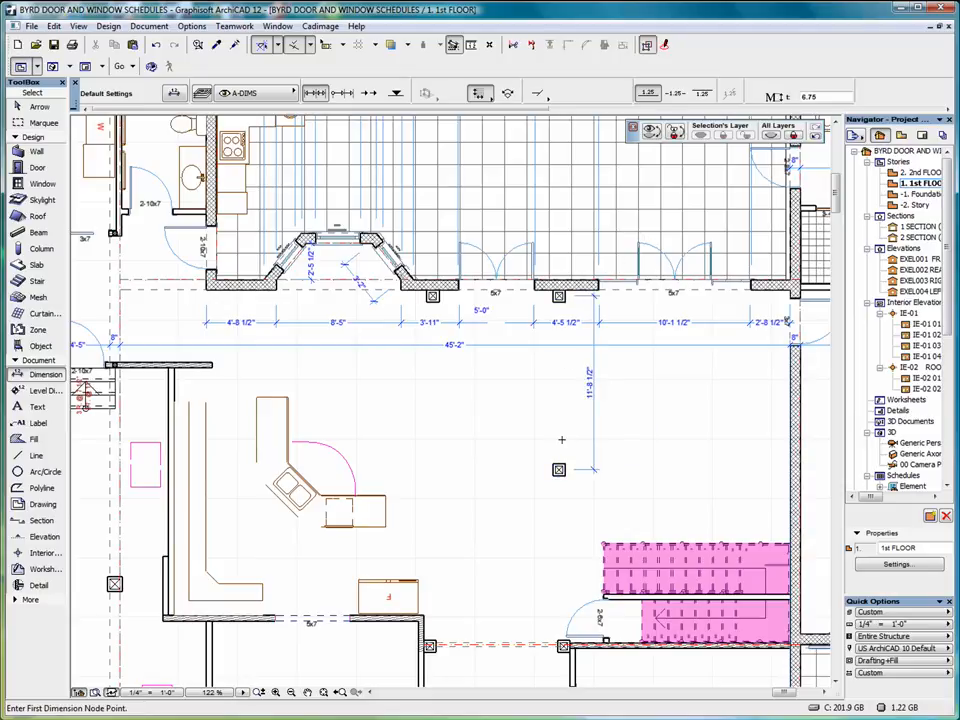
Move the lower column down to test the dimension, then undo the move.
{"action": "left_click", "coordinate": [39, 106]}
{"action": "left_click", "coordinate": [557, 470]}
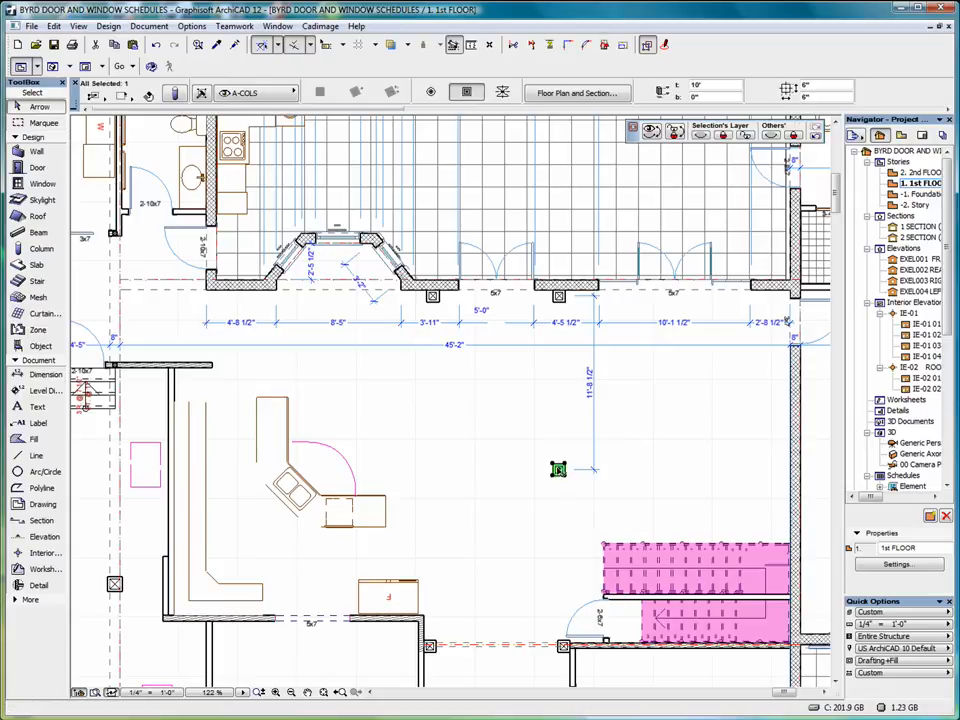
{"action": "left_click", "coordinate": [558, 469]}
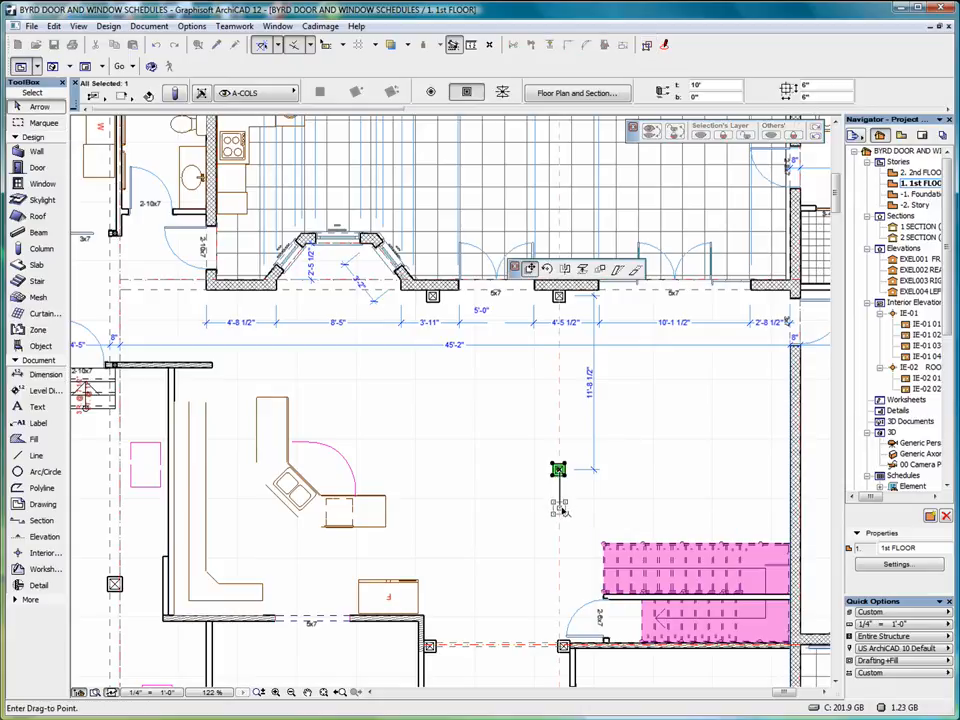
{"action": "left_click", "coordinate": [558, 507]}
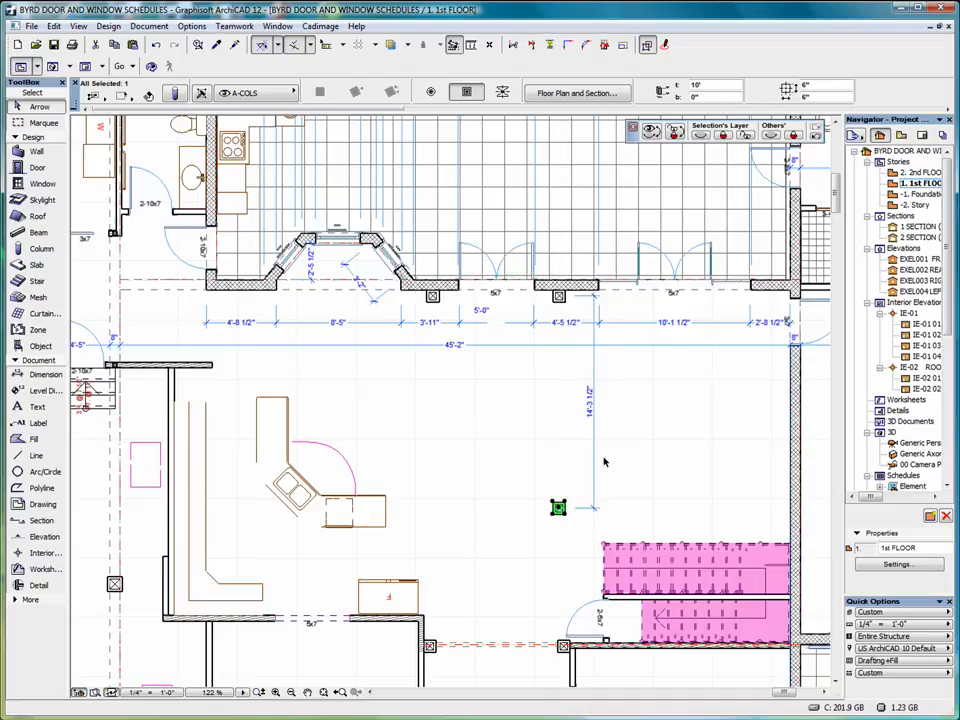
{"action": "key", "text": "ctrl+z"}
Make the 11'-8 1/2" dimension static, then drag the lower column down to confirm it holds.
{"action": "right_click", "coordinate": [646, 388]}
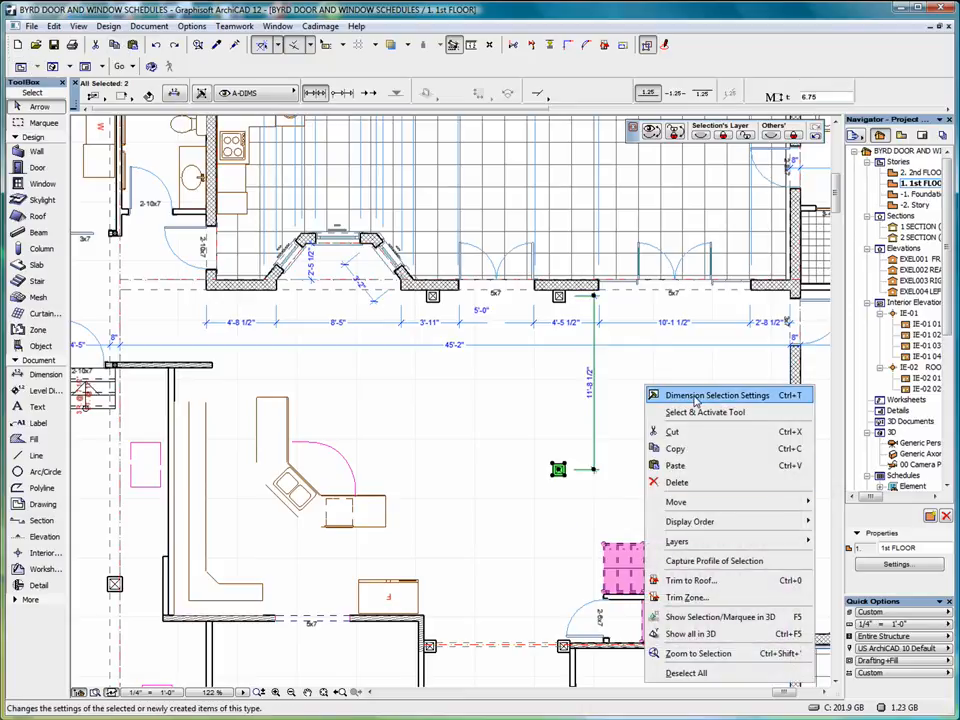
{"action": "left_click", "coordinate": [697, 396]}
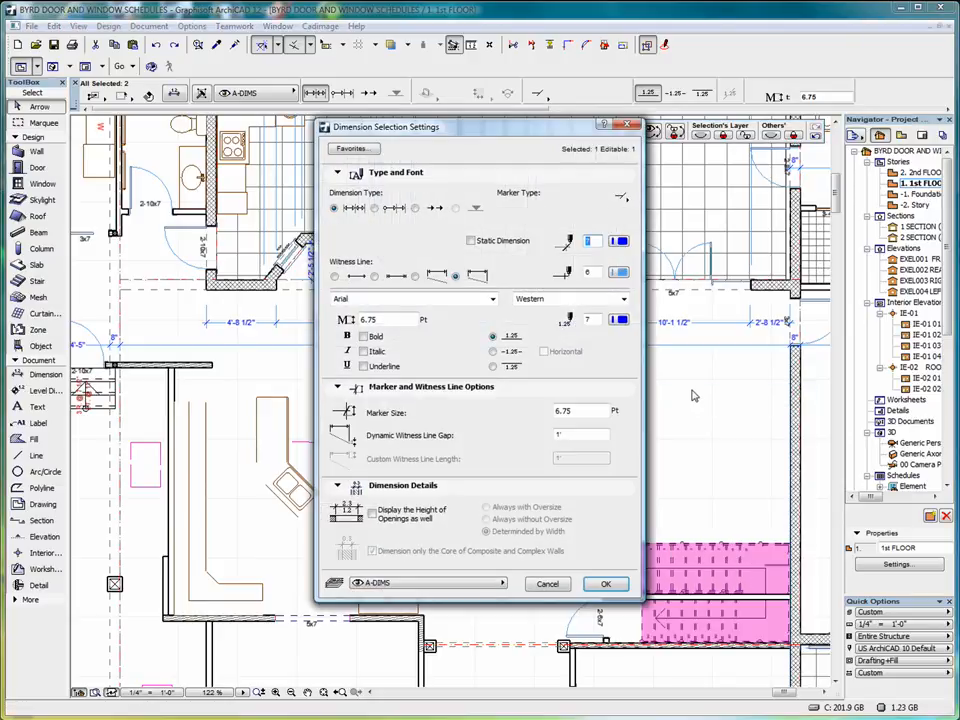
{"action": "left_click", "coordinate": [470, 242]}
{"action": "left_click", "coordinate": [605, 583]}
{"action": "left_click", "coordinate": [572, 521]}
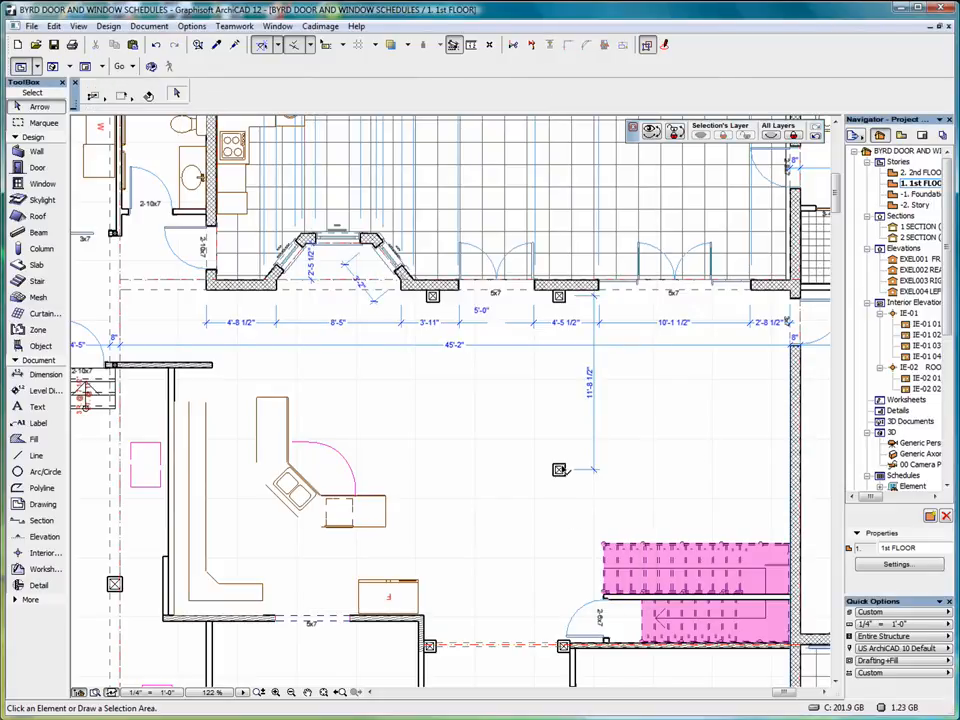
{"action": "left_click", "coordinate": [559, 470]}
{"action": "left_click_drag", "start_coordinate": [559, 470], "coordinate": [558, 509]}
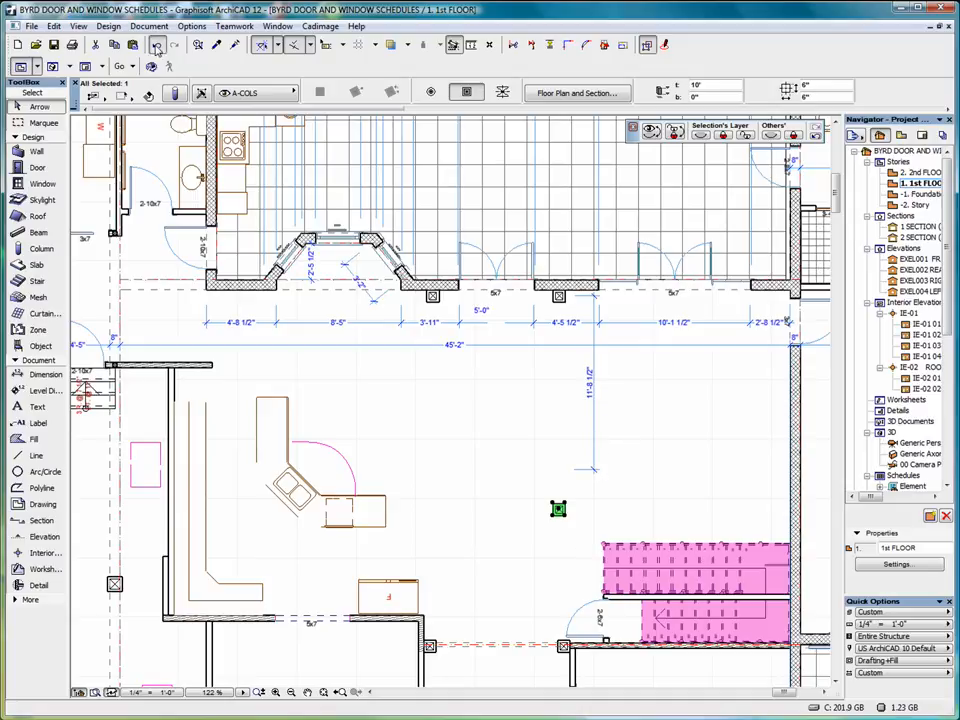
From the 3D axonometric view, create a new 3D document named '3de dimensions'.
{"action": "key", "text": "F3"}
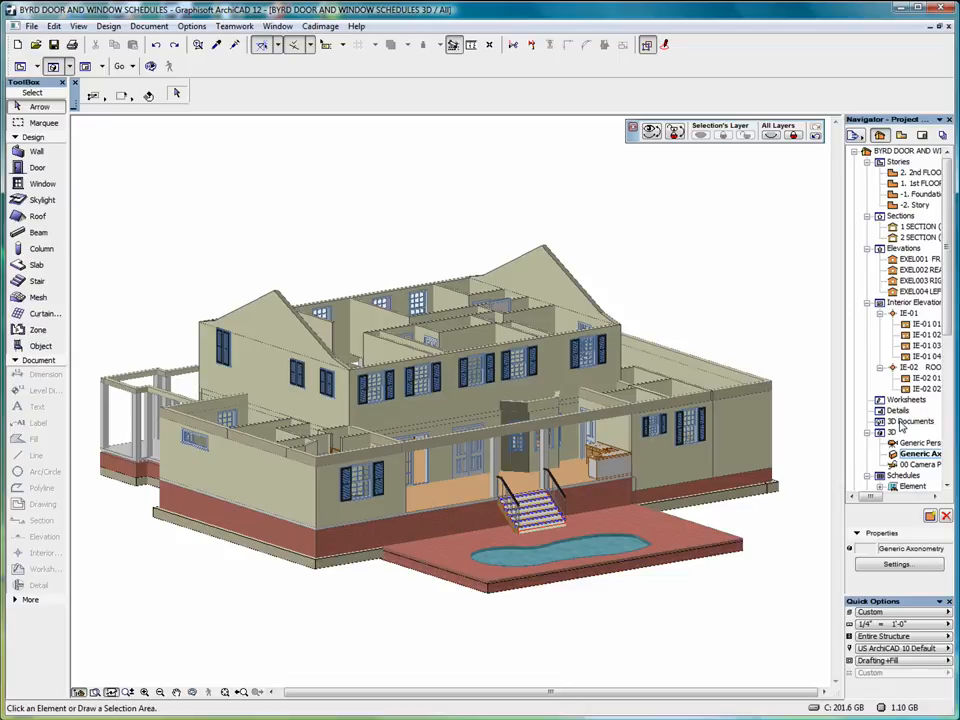
{"action": "right_click", "coordinate": [902, 428]}
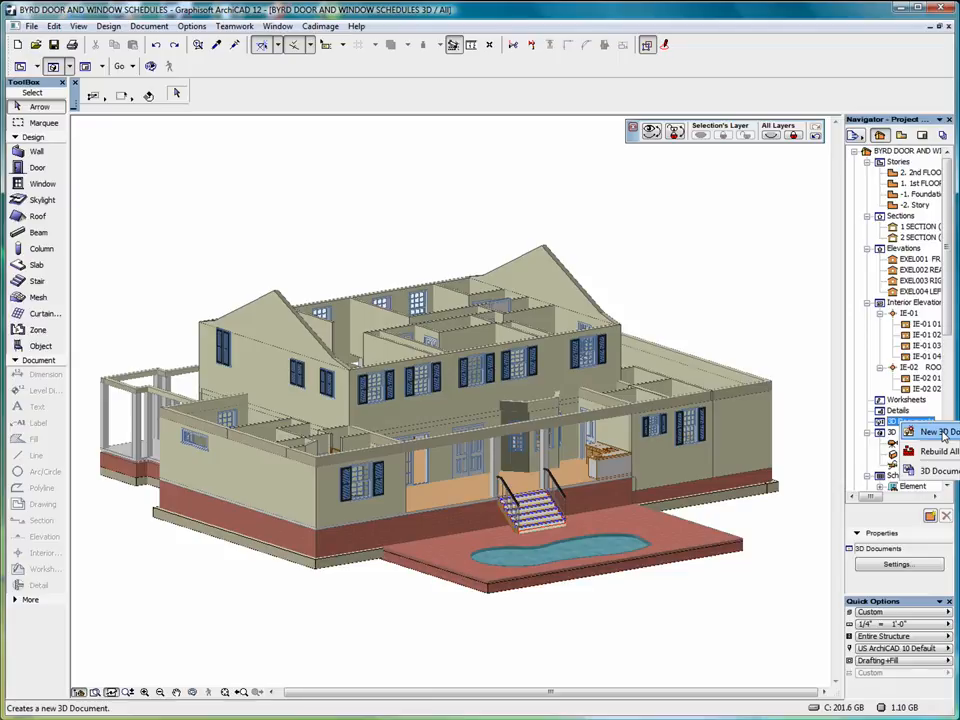
{"action": "left_click", "coordinate": [940, 432]}
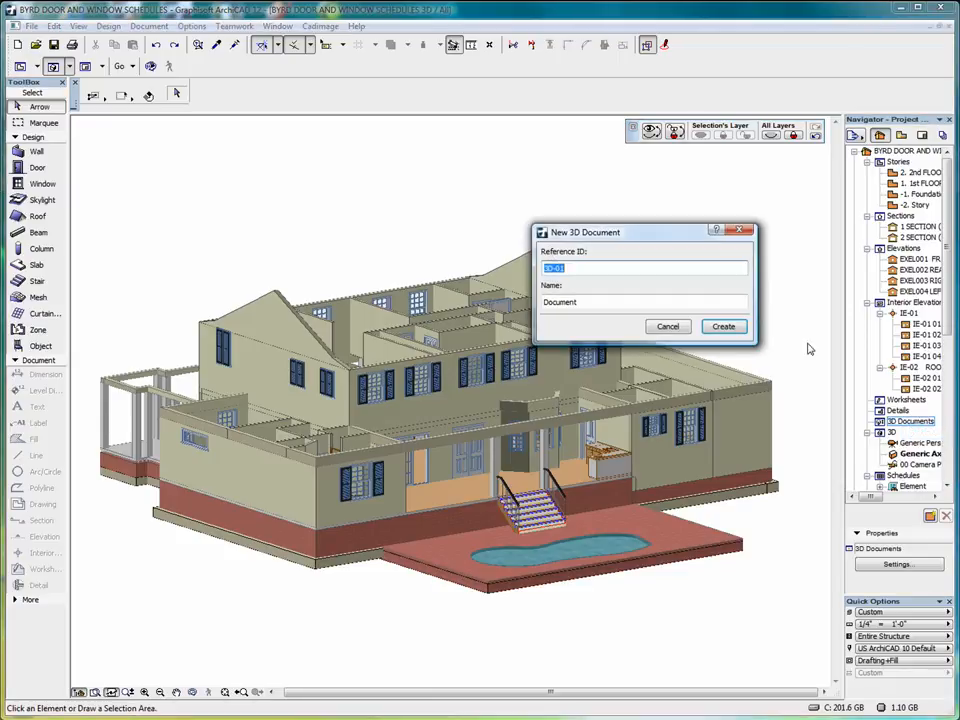
{"action": "key", "text": "Tab"}
{"action": "type", "text": "3de di"}
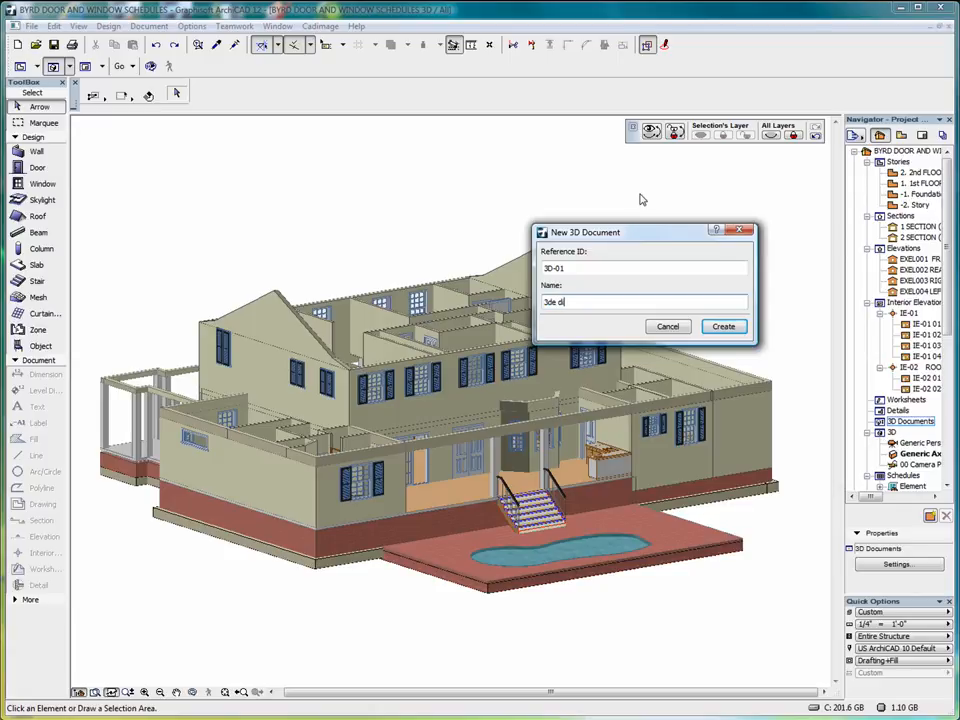
{"action": "type", "text": "mensi"}
{"action": "left_click", "coordinate": [723, 327]}
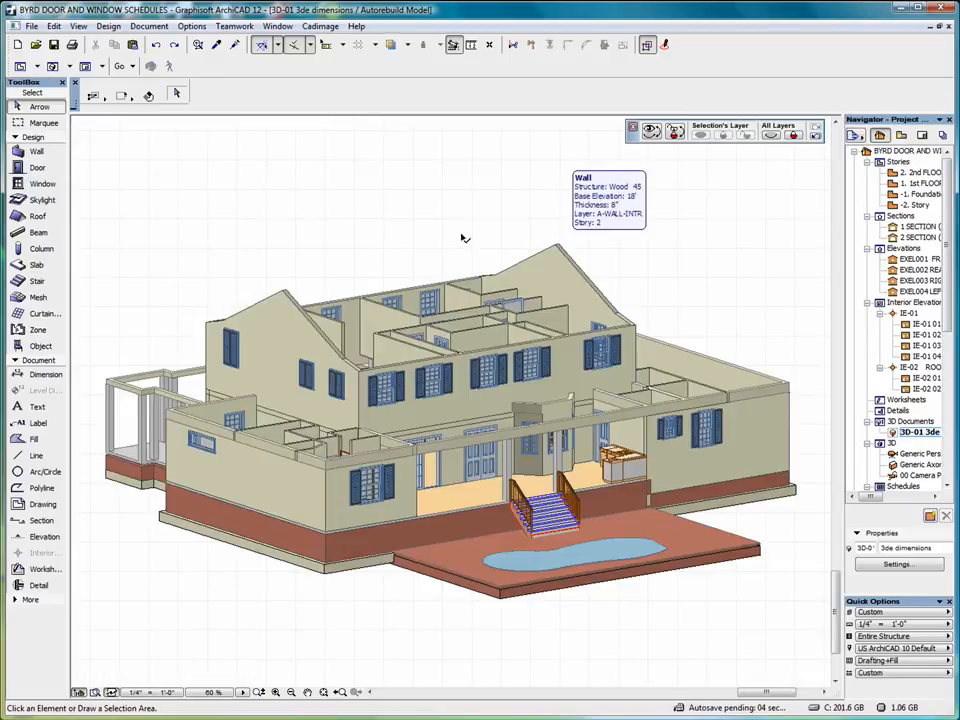
{"action": "left_click", "coordinate": [40, 374]}
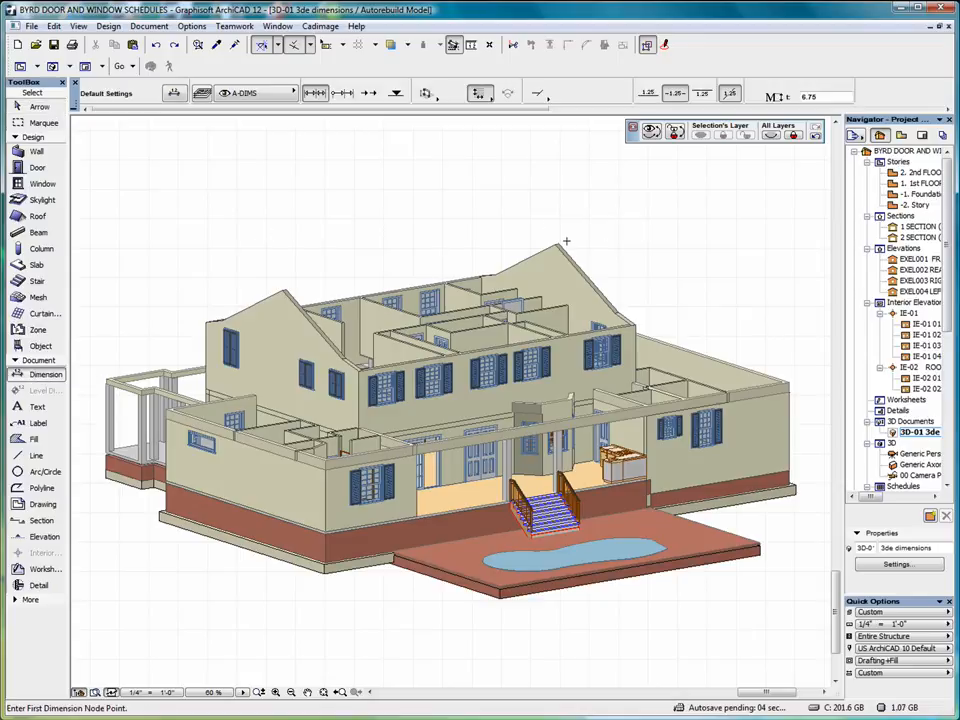
Place the 6'-11 1/2" gable height dimension beside the roof.
{"action": "scroll", "coordinate": [634, 262], "scroll_direction": "up", "scroll_amount": 4}
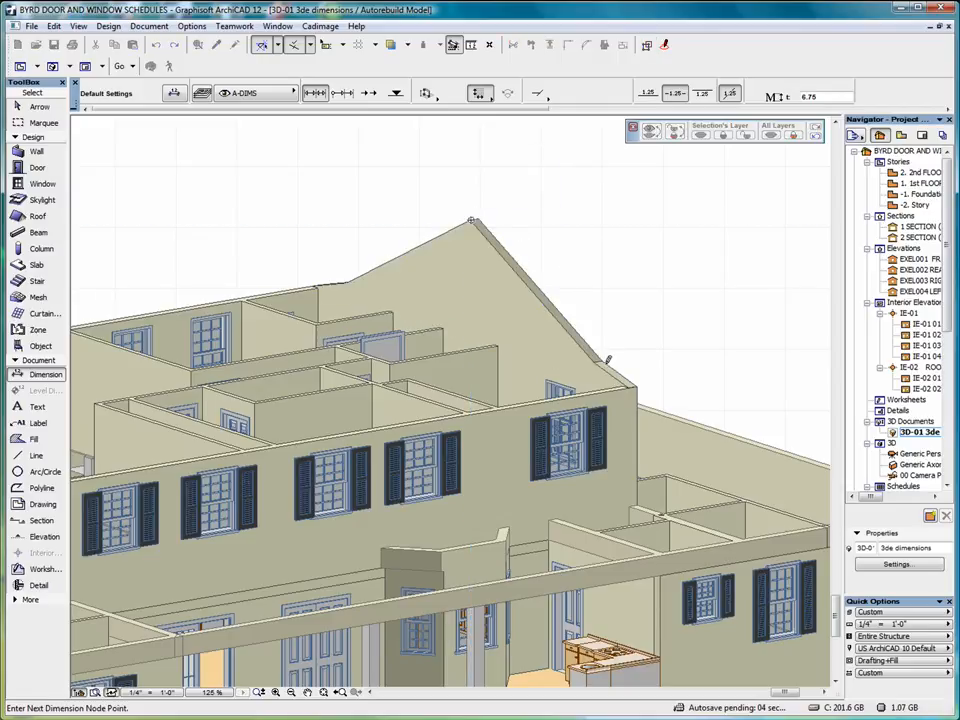
{"action": "left_click", "coordinate": [596, 358]}
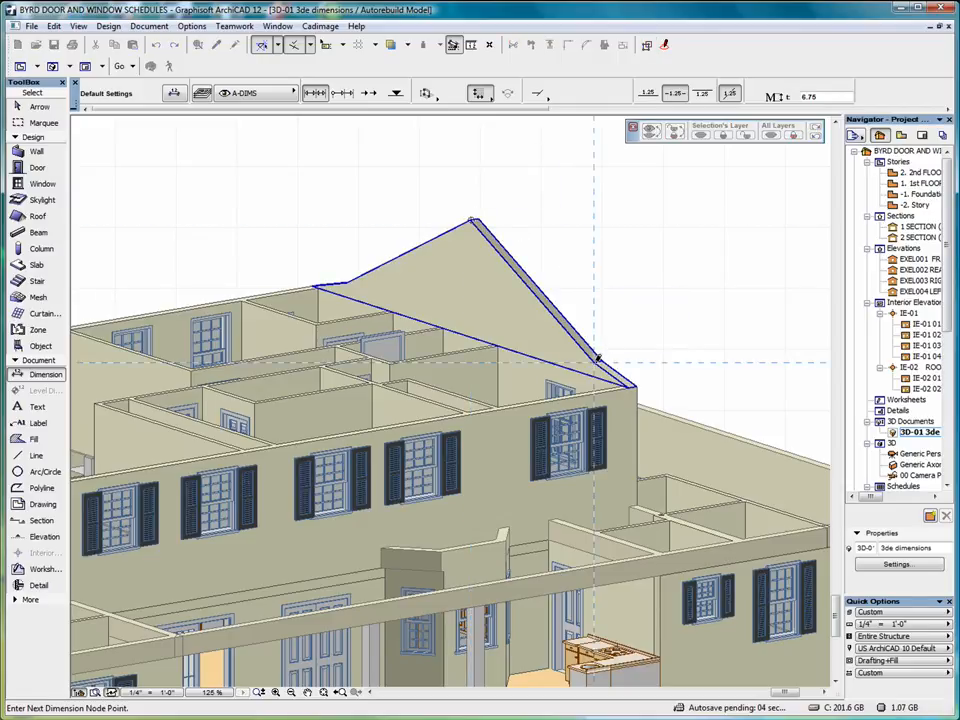
{"action": "double_click", "coordinate": [589, 250]}
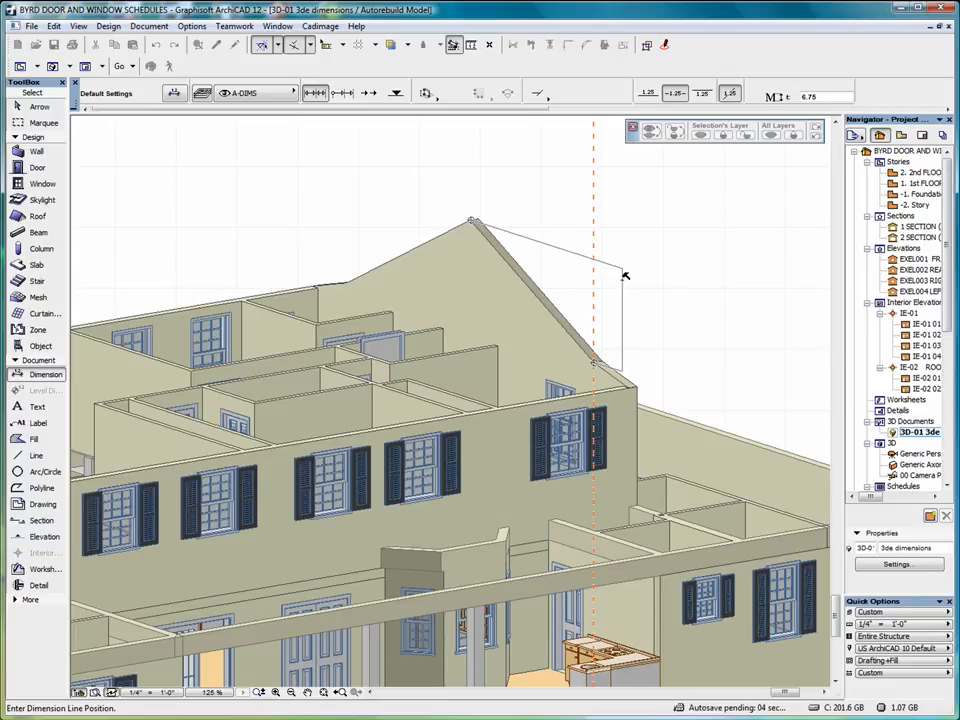
{"action": "left_click", "coordinate": [623, 274]}
Dimension from the top beam's end along the upper wall, then open Dimension Default Settings.
{"action": "scroll", "coordinate": [665, 316], "scroll_direction": "down", "scroll_amount": 4}
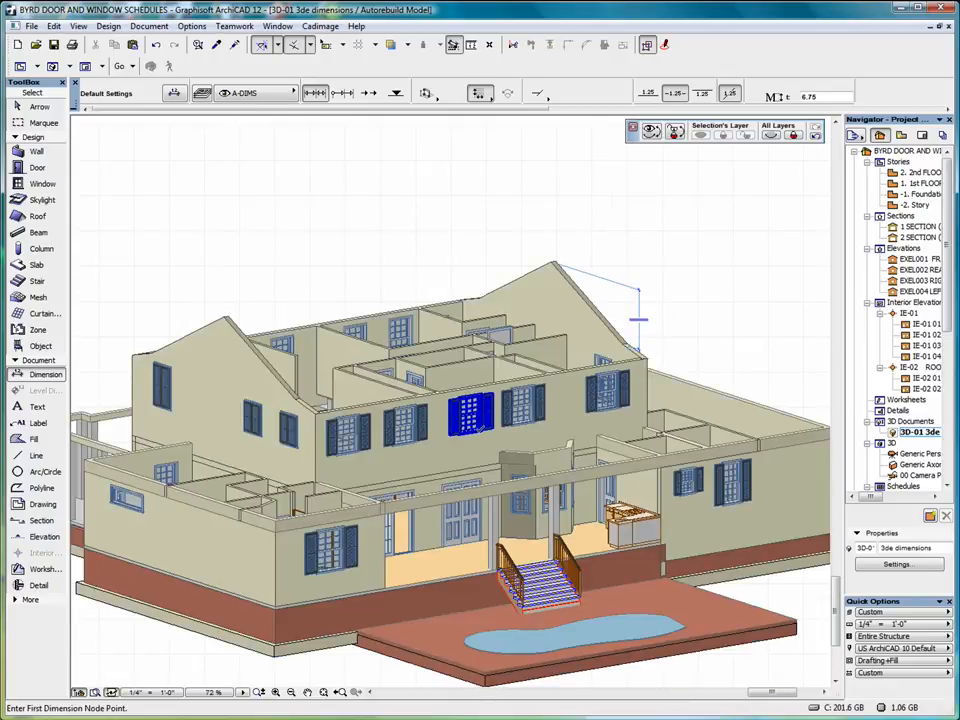
{"action": "middle_click_drag", "start_coordinate": [468, 408], "coordinate": [455, 318]}
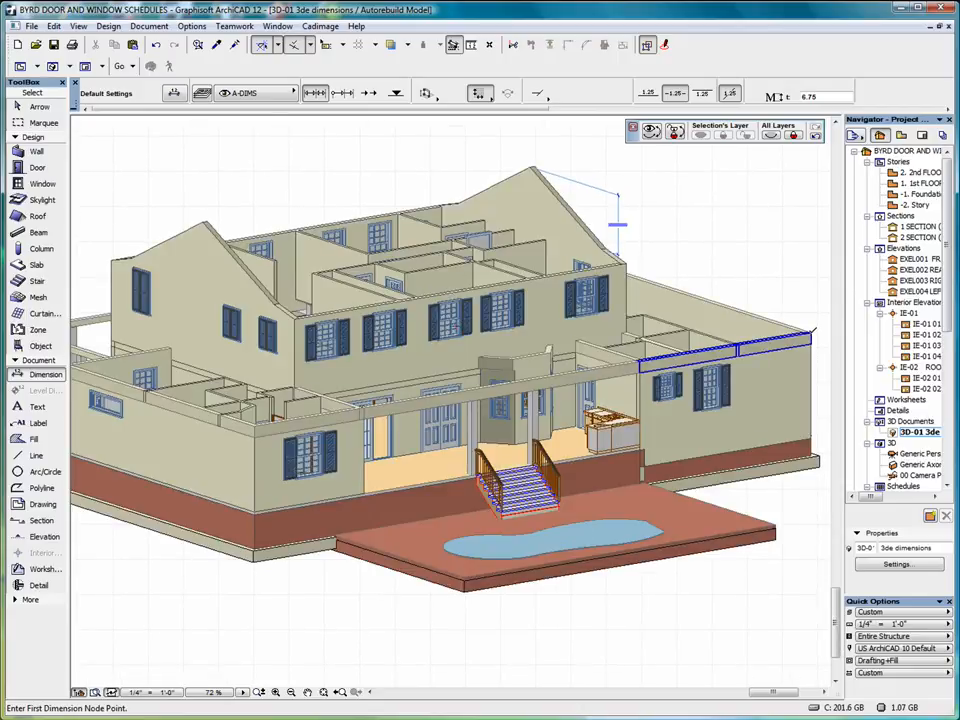
{"action": "left_click", "coordinate": [811, 331]}
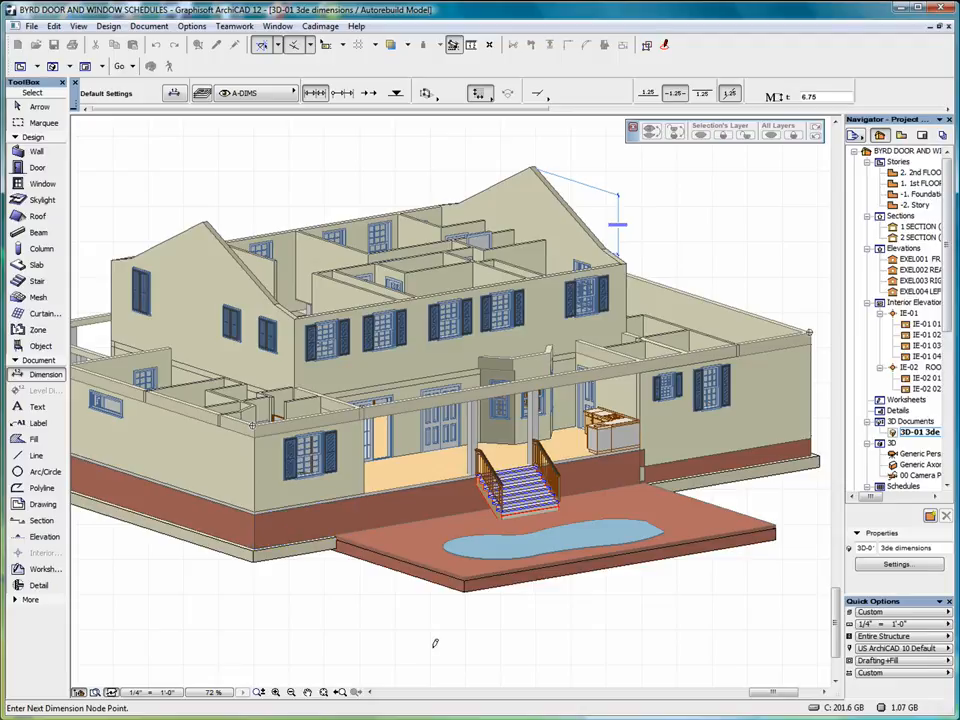
{"action": "double_click", "coordinate": [402, 633]}
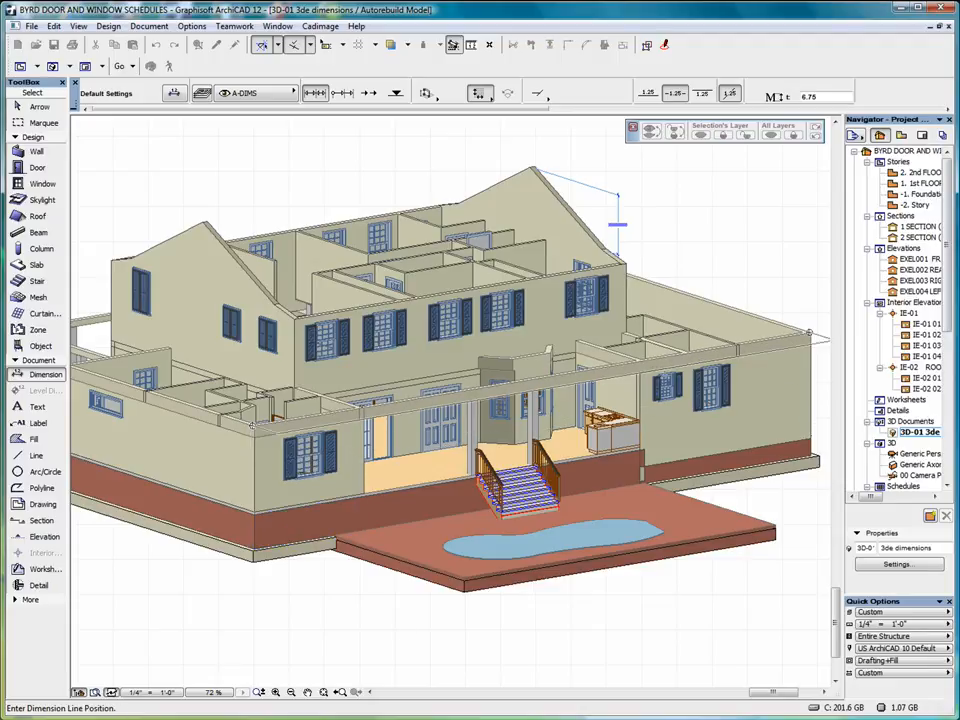
{"action": "scroll", "coordinate": [600, 400], "scroll_direction": "down", "scroll_amount": 3}
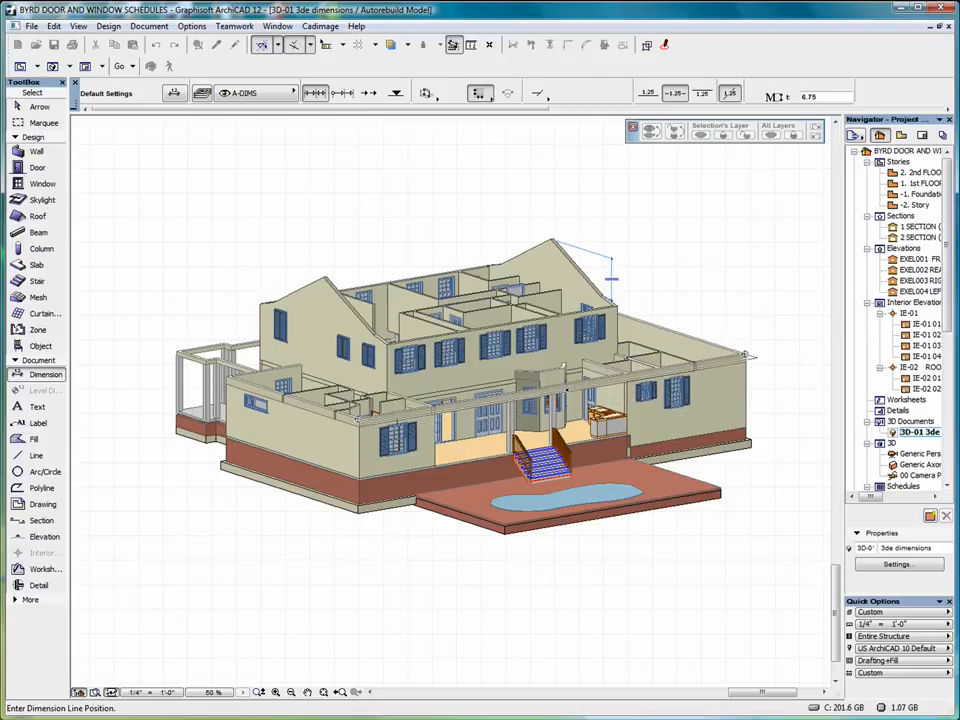
{"action": "key", "text": "ctrl+t"}
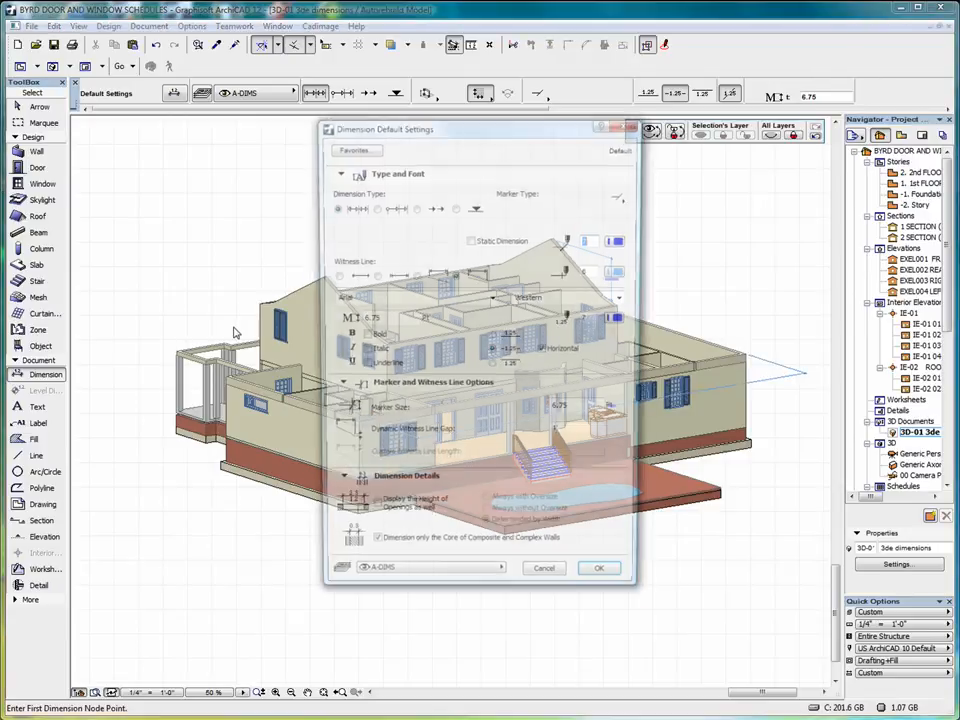
Set the dimension font height to 15.
{"action": "double_click", "coordinate": [390, 320]}
{"action": "type", "text": "15"}
{"action": "key", "text": "Return"}
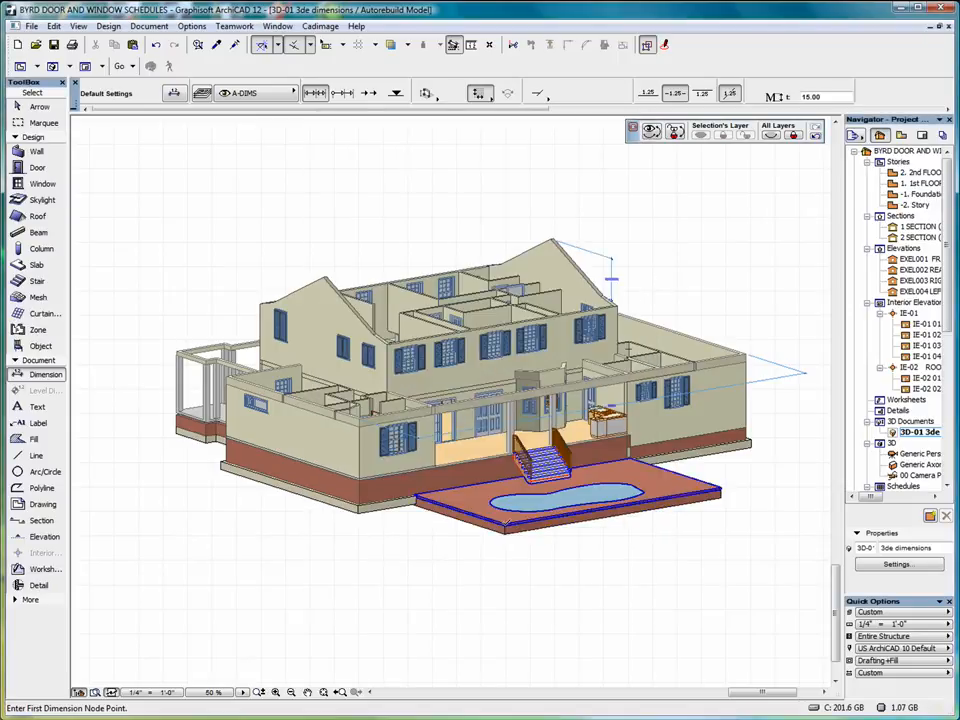
Dimension the deck width at 43'-8" in front of the terrace.
{"action": "left_click", "coordinate": [505, 524]}
{"action": "left_click", "coordinate": [721, 489]}
{"action": "double_click", "coordinate": [651, 526]}
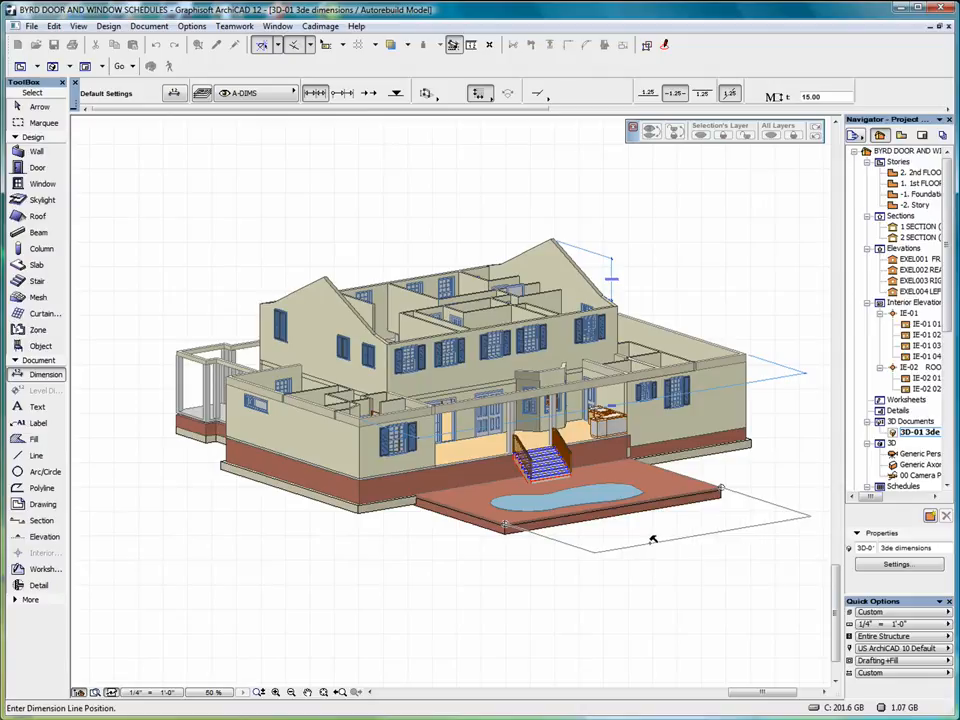
{"action": "left_click", "coordinate": [647, 535]}
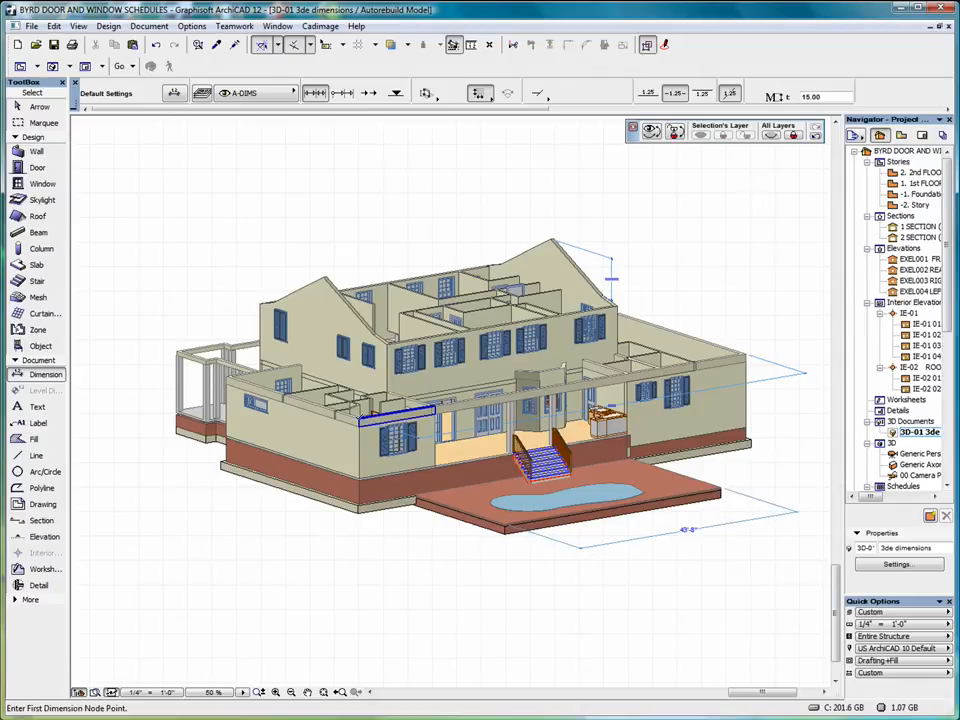
Dimension the wall-to-foundation height at 14'-4" left of the house.
{"action": "left_click", "coordinate": [359, 417]}
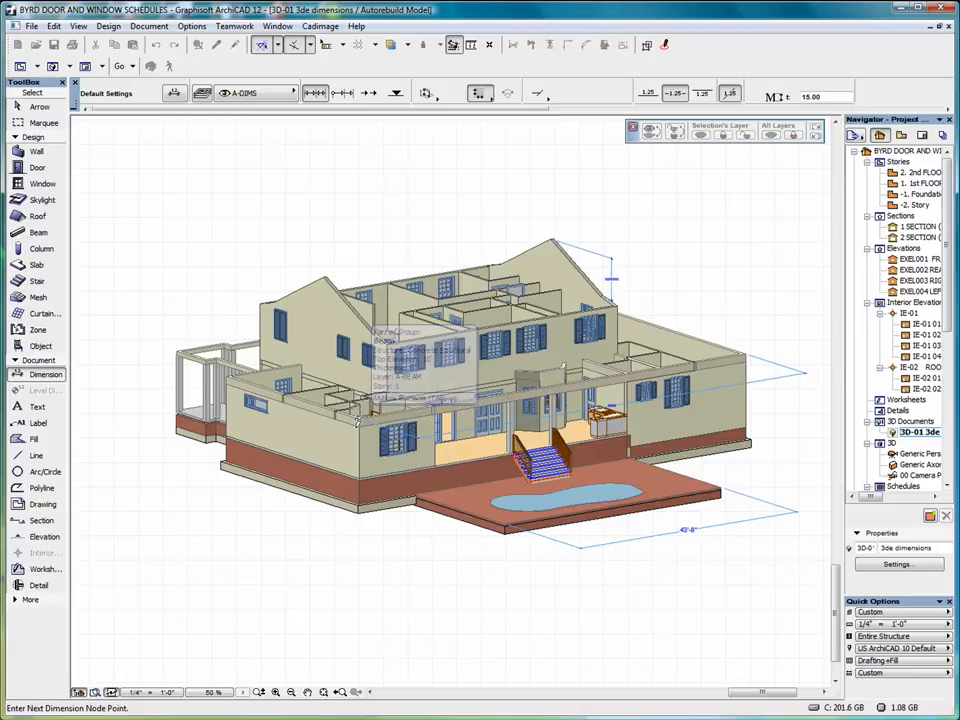
{"action": "left_click", "coordinate": [359, 502]}
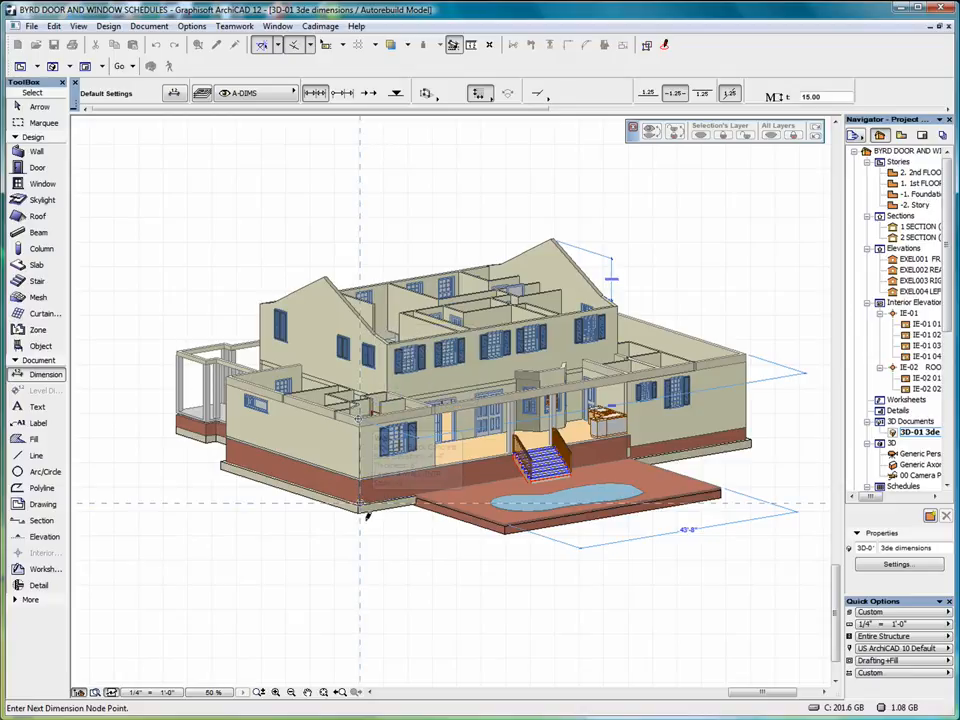
{"action": "double_click", "coordinate": [314, 455]}
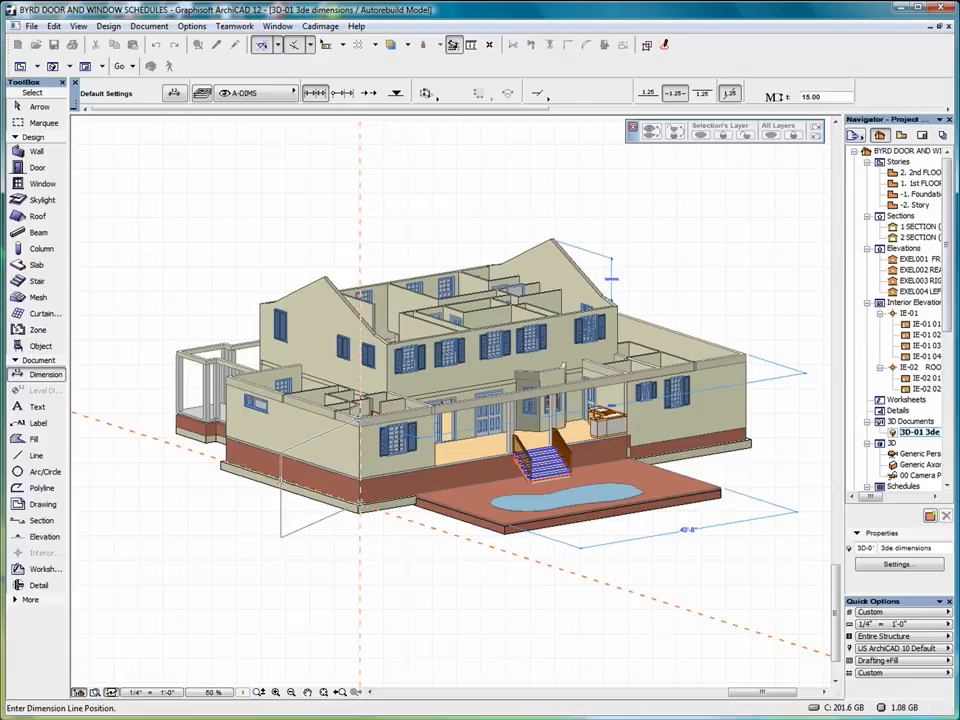
{"action": "left_click", "coordinate": [237, 503]}
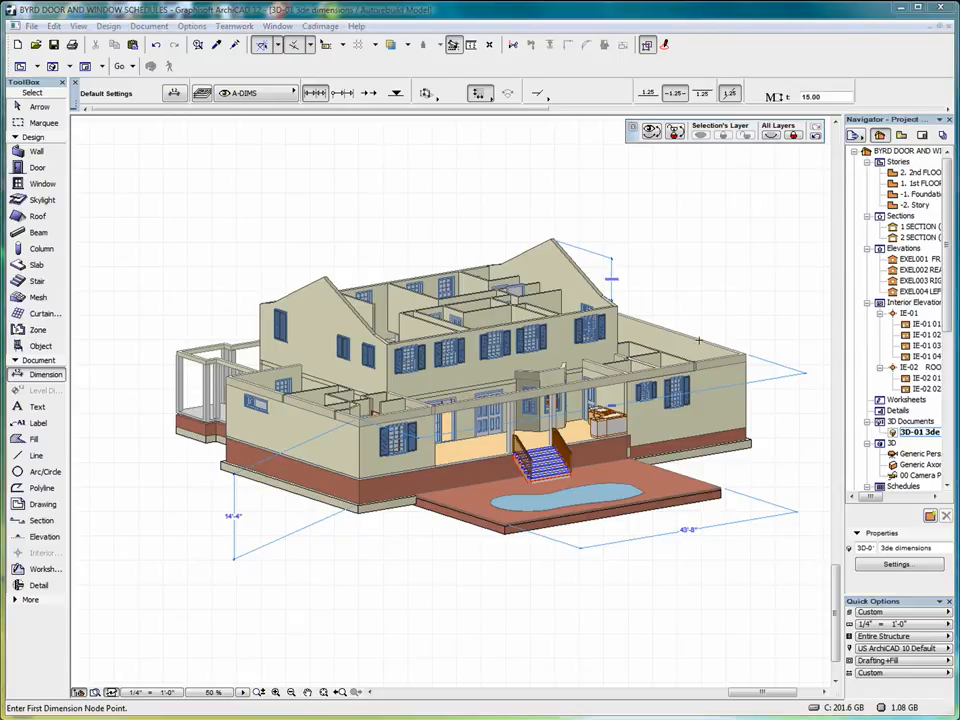
{"action": "right_click", "coordinate": [905, 422]}
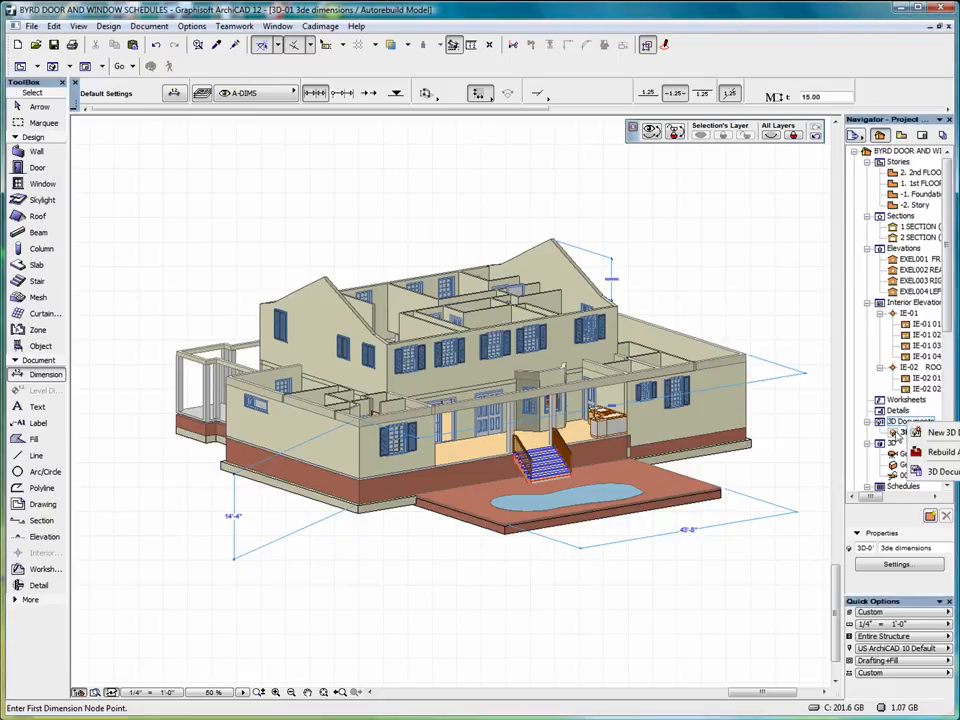
Redefine the '3de dimensions' document's projection as Frontal axonometry, keeping automatic rebuild.
{"action": "left_click", "coordinate": [900, 433]}
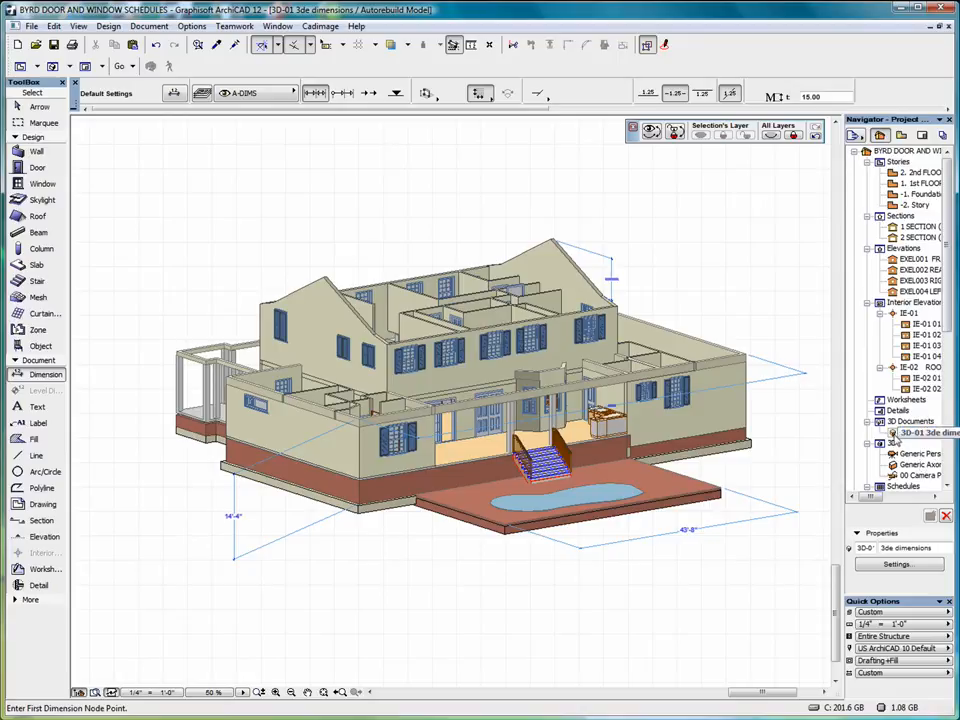
{"action": "left_click", "coordinate": [897, 566]}
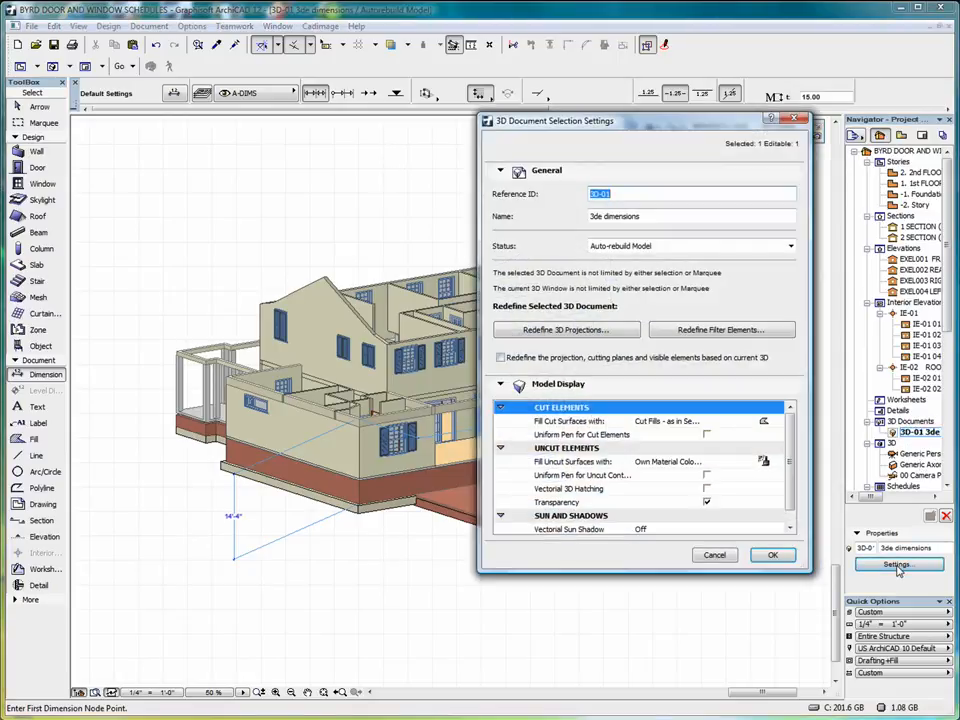
{"action": "left_click", "coordinate": [700, 251]}
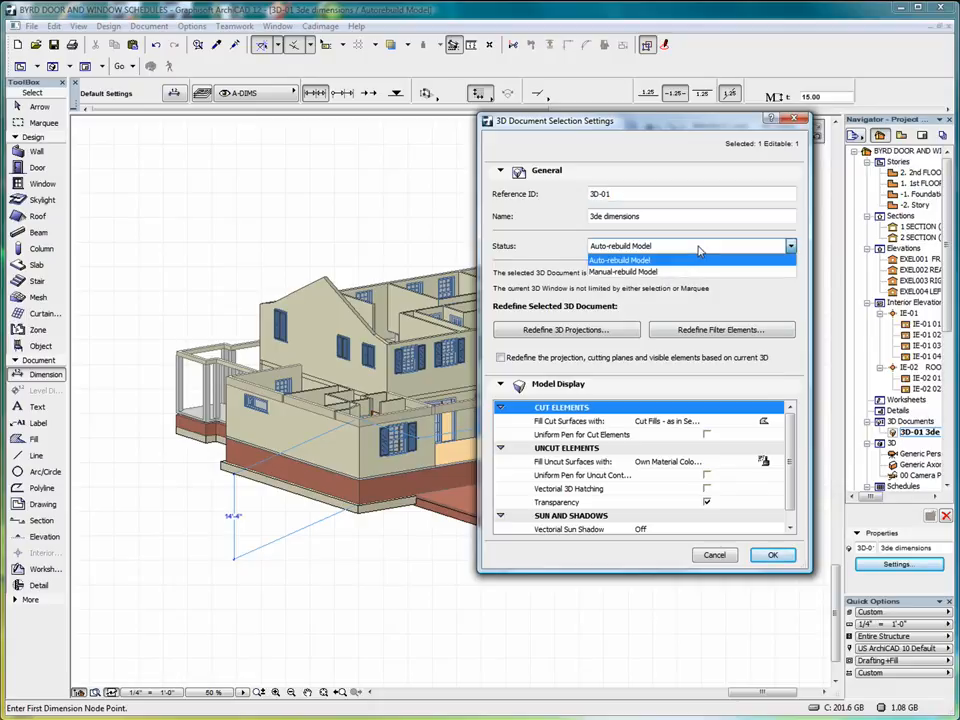
{"action": "left_click", "coordinate": [698, 260]}
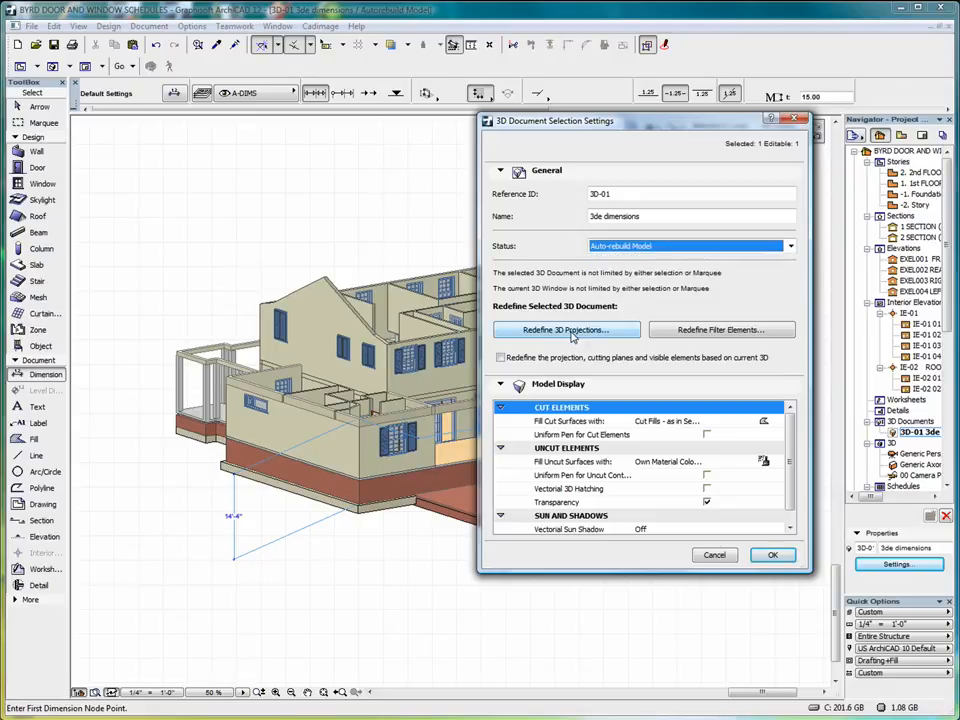
{"action": "left_click", "coordinate": [568, 330]}
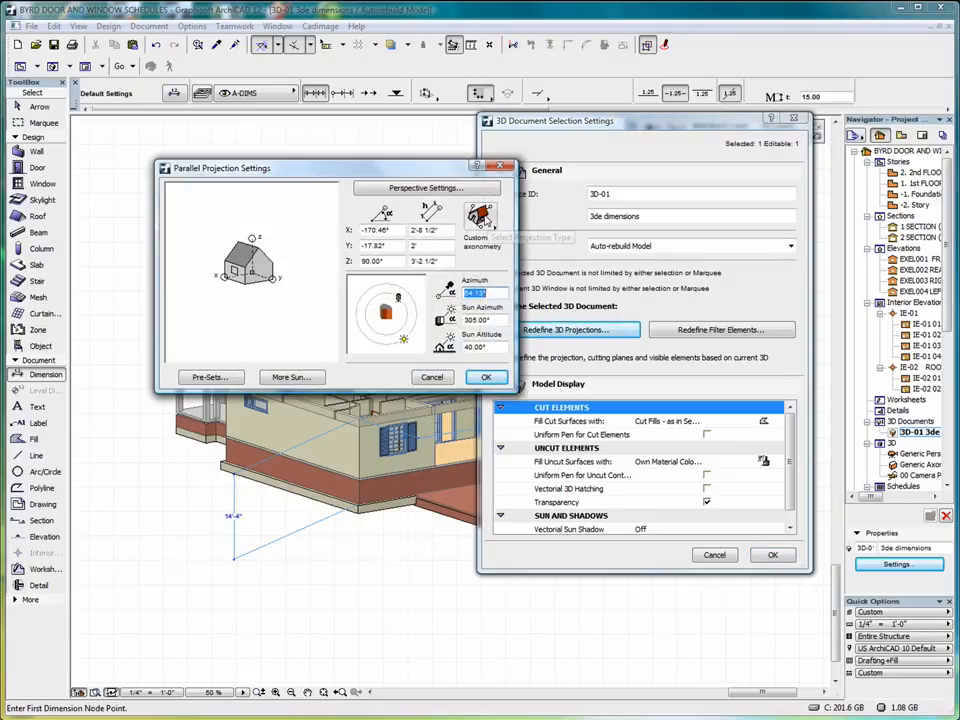
{"action": "left_click", "coordinate": [481, 216]}
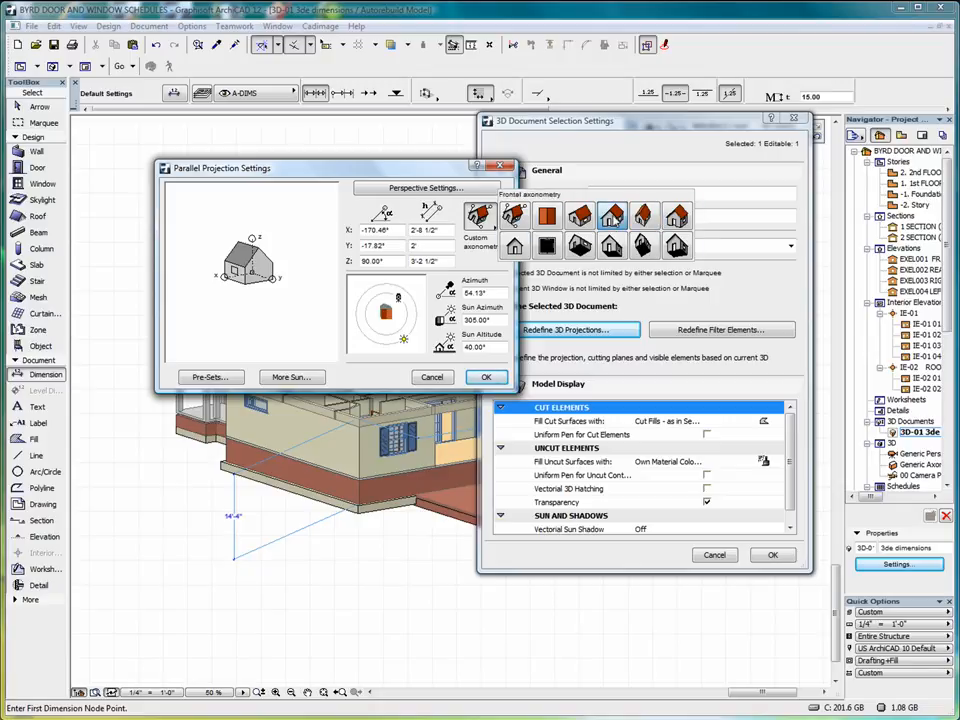
{"action": "left_click", "coordinate": [611, 216]}
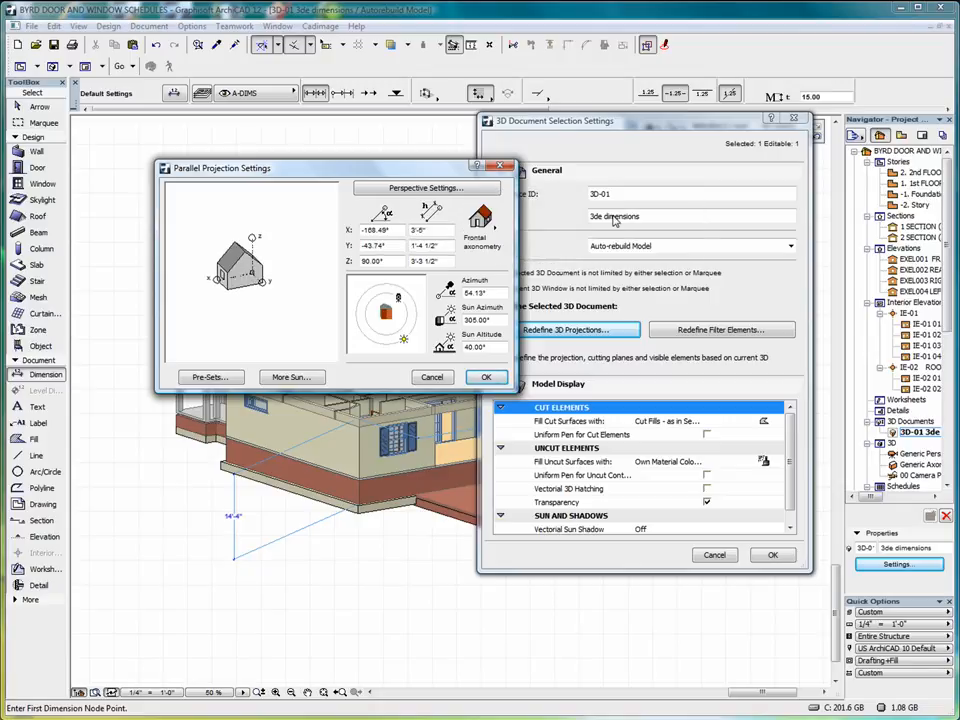
{"action": "left_click", "coordinate": [486, 379]}
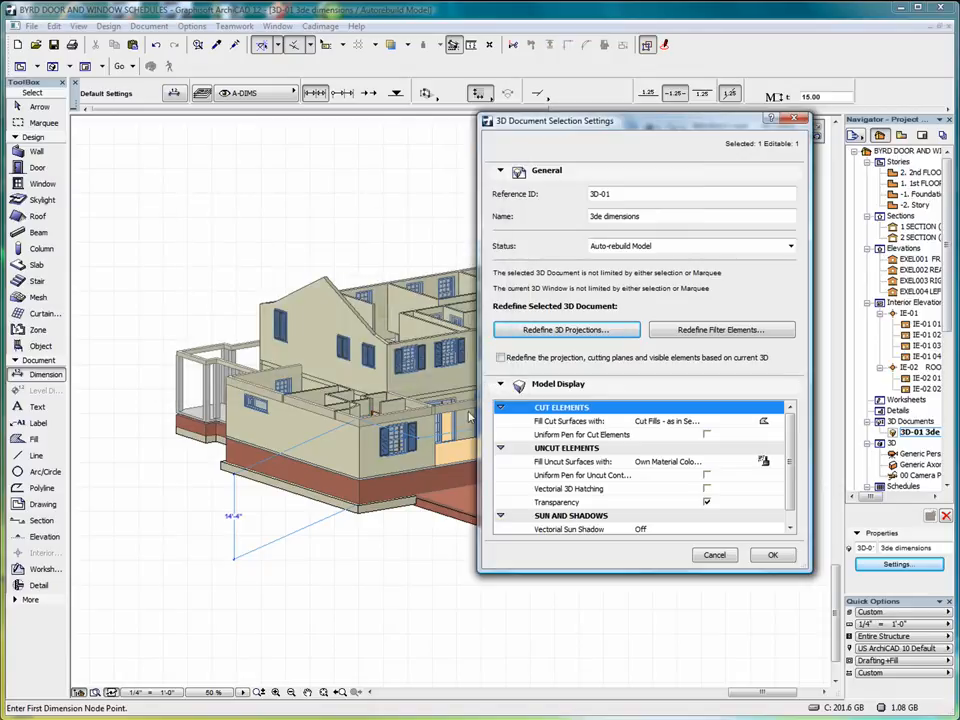
{"action": "left_click", "coordinate": [772, 556]}
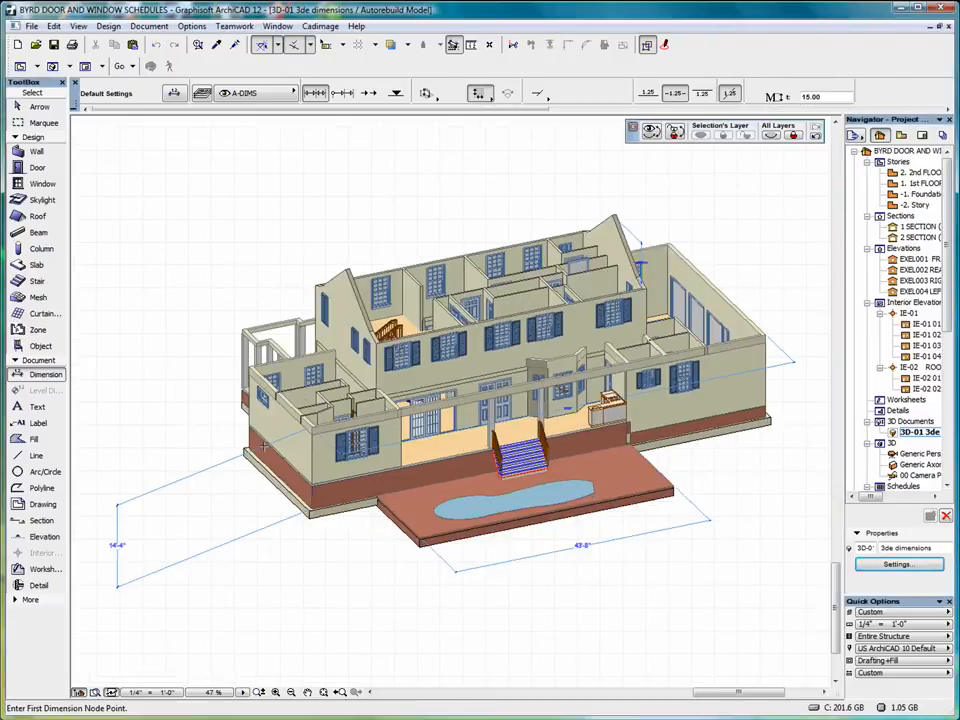
Use a uniform pen for uncut contours, enable vectorial 3D hatching, and set sun shadows to Contours On.
{"action": "left_click", "coordinate": [32, 106]}
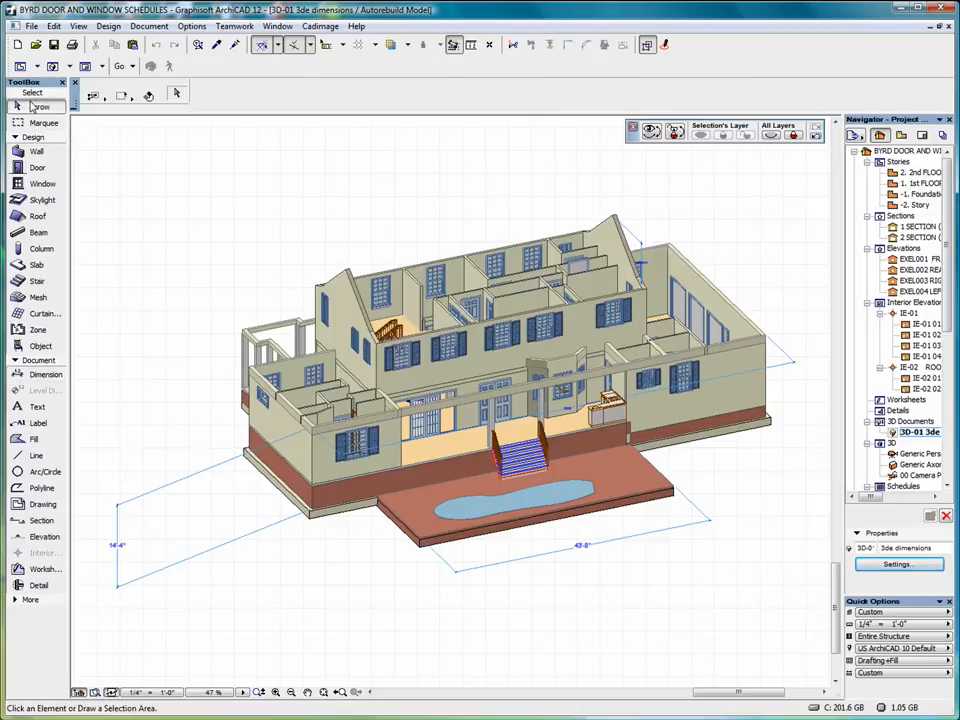
{"action": "left_click", "coordinate": [117, 531]}
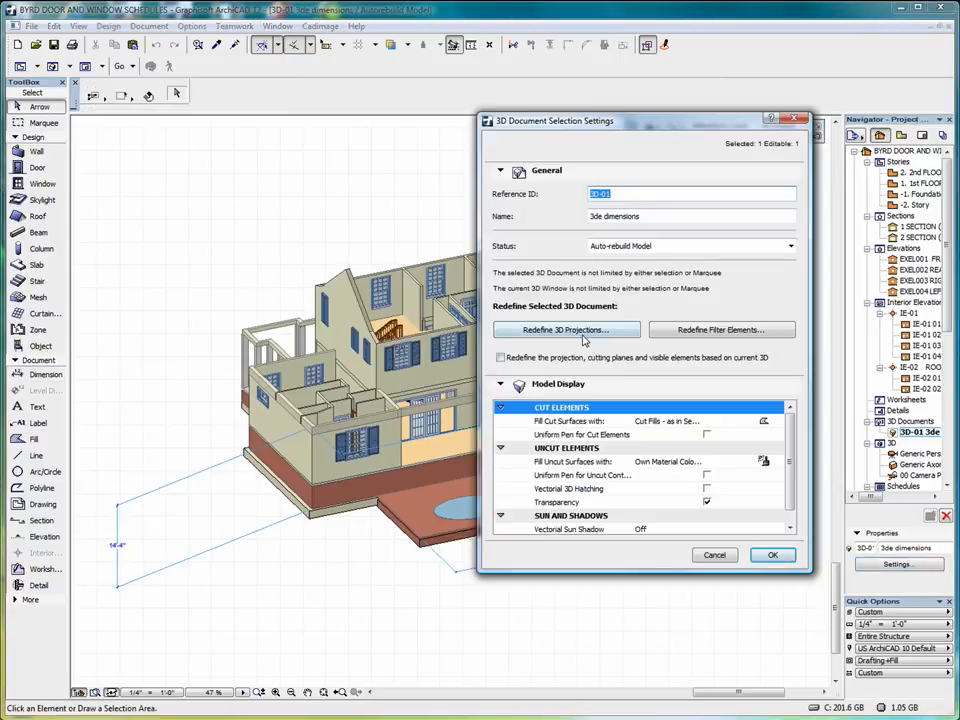
{"action": "left_click_drag", "start_coordinate": [789, 422], "coordinate": [790, 466]}
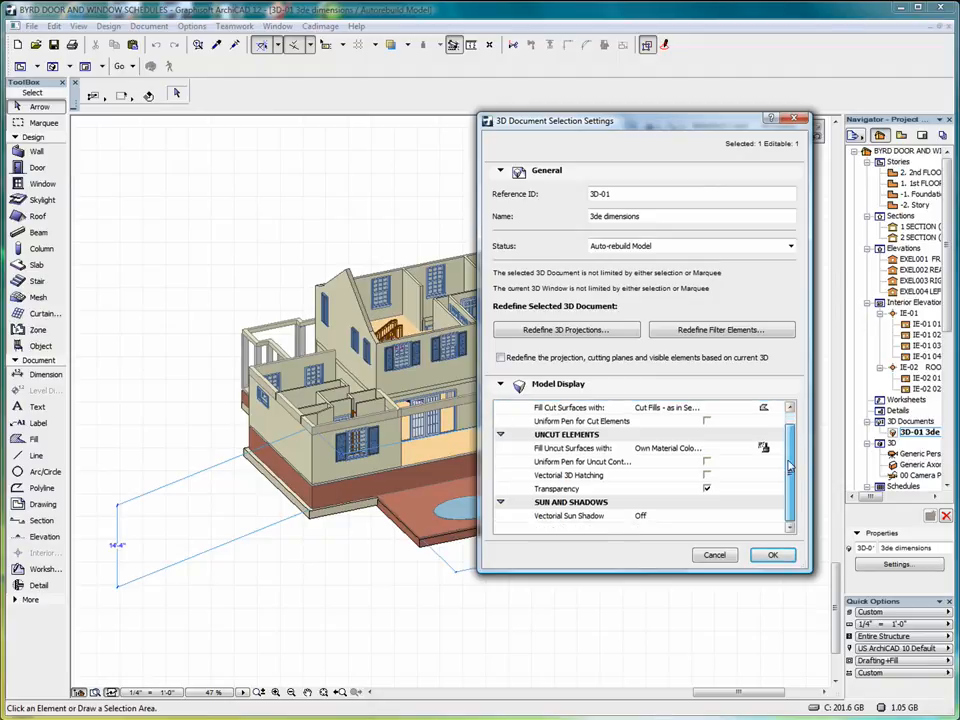
{"action": "left_click", "coordinate": [707, 422]}
{"action": "left_click", "coordinate": [707, 422]}
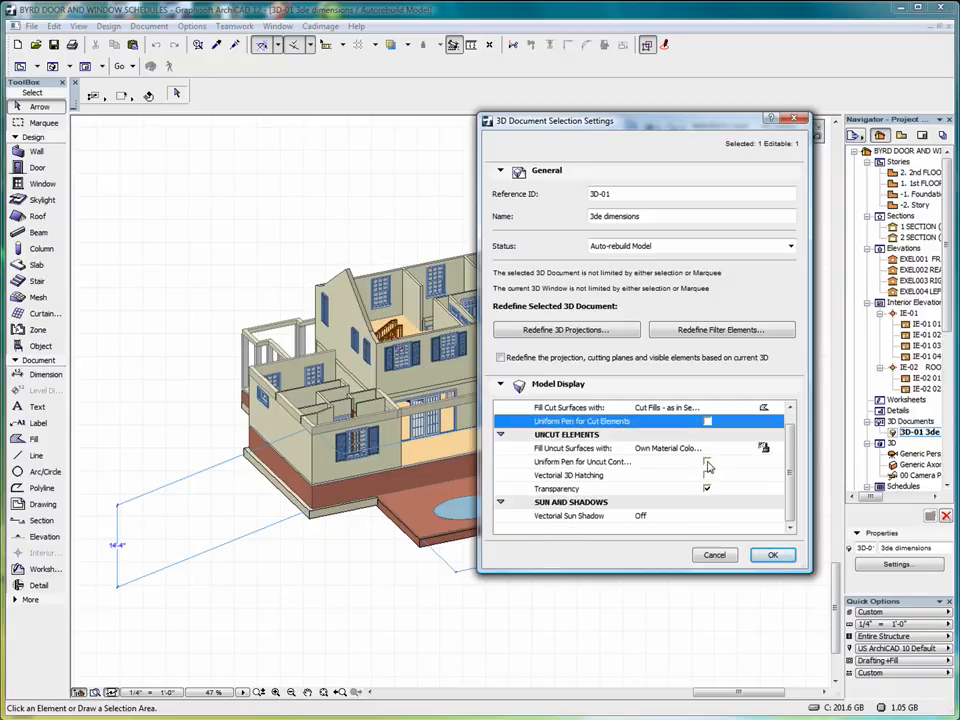
{"action": "left_click", "coordinate": [707, 462]}
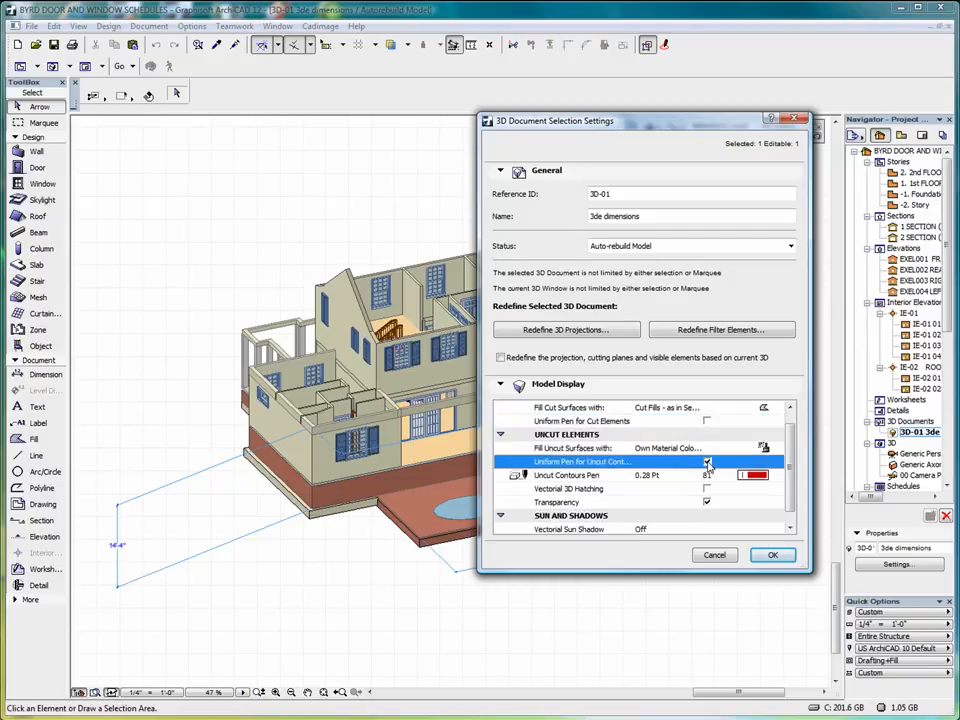
{"action": "left_click", "coordinate": [772, 556]}
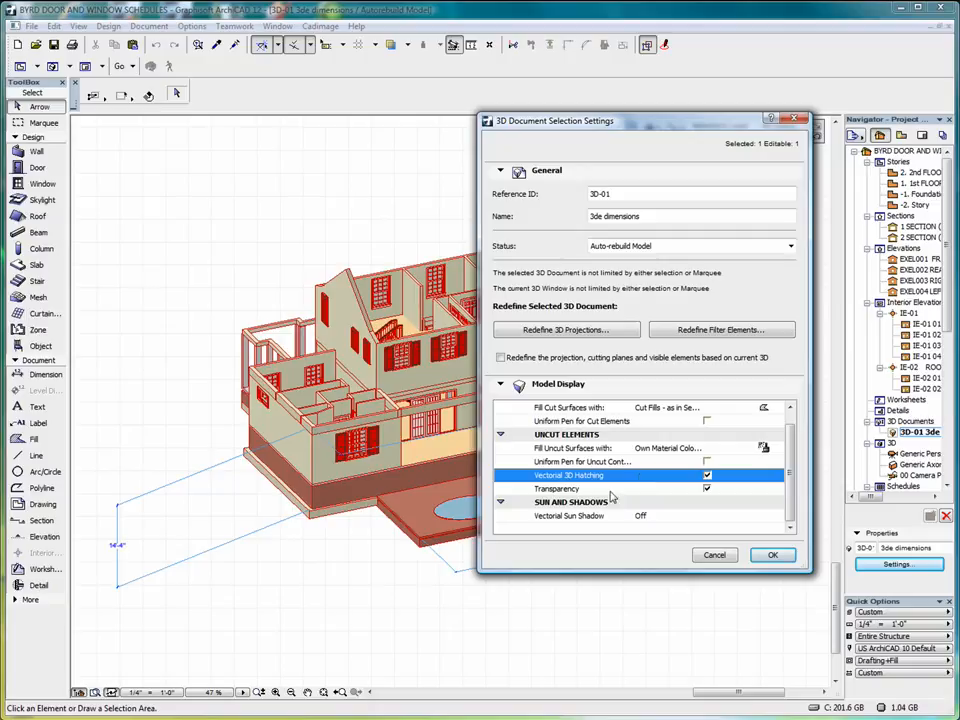
{"action": "left_click", "coordinate": [650, 516]}
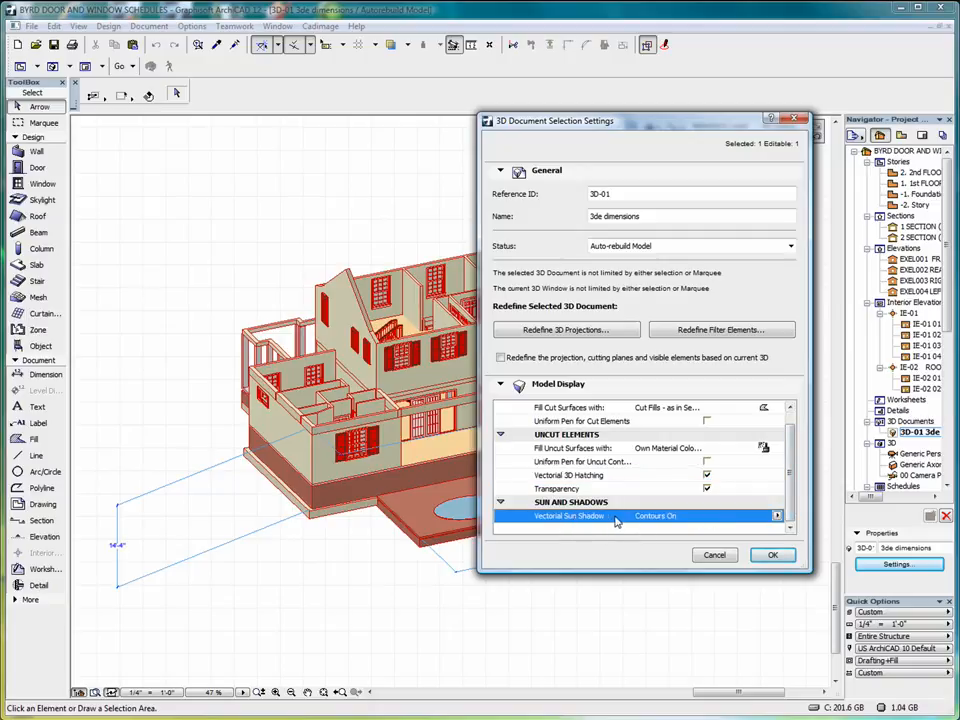
{"action": "left_click", "coordinate": [773, 556]}
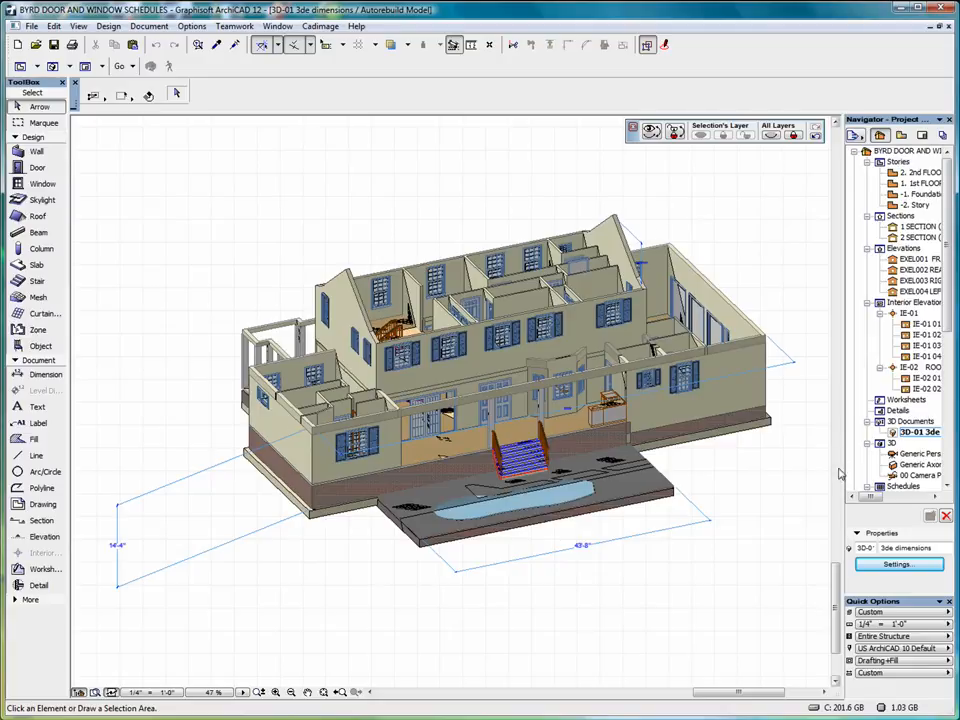
Place a 35'-5 1/2" dimension on the gable wall face, clearing the guide lines.
{"action": "right_click", "coordinate": [918, 421]}
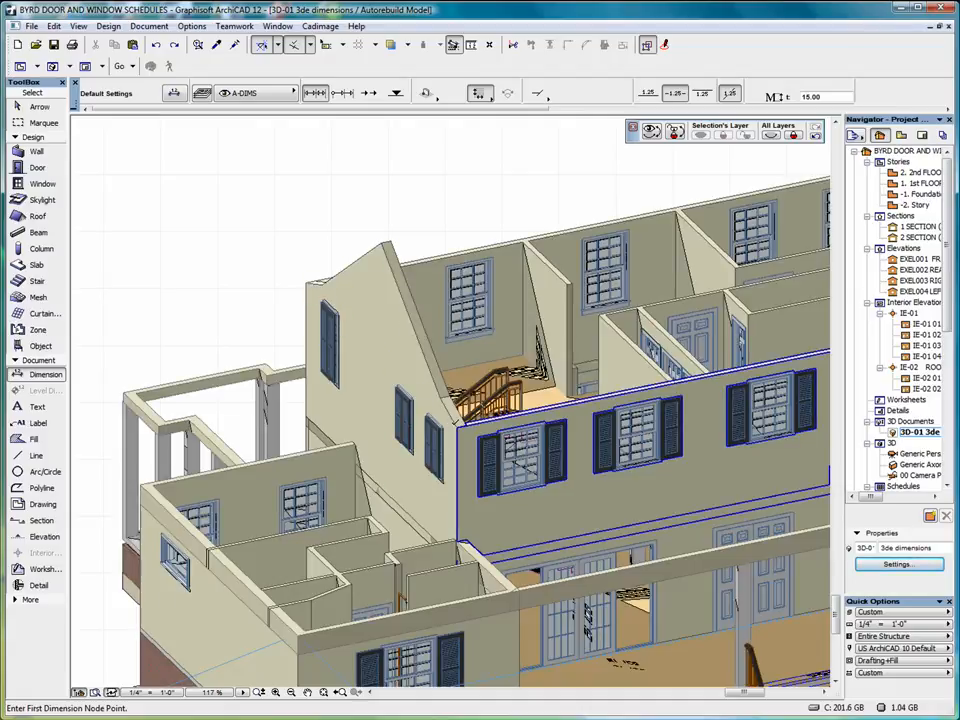
{"action": "left_click", "coordinate": [456, 425]}
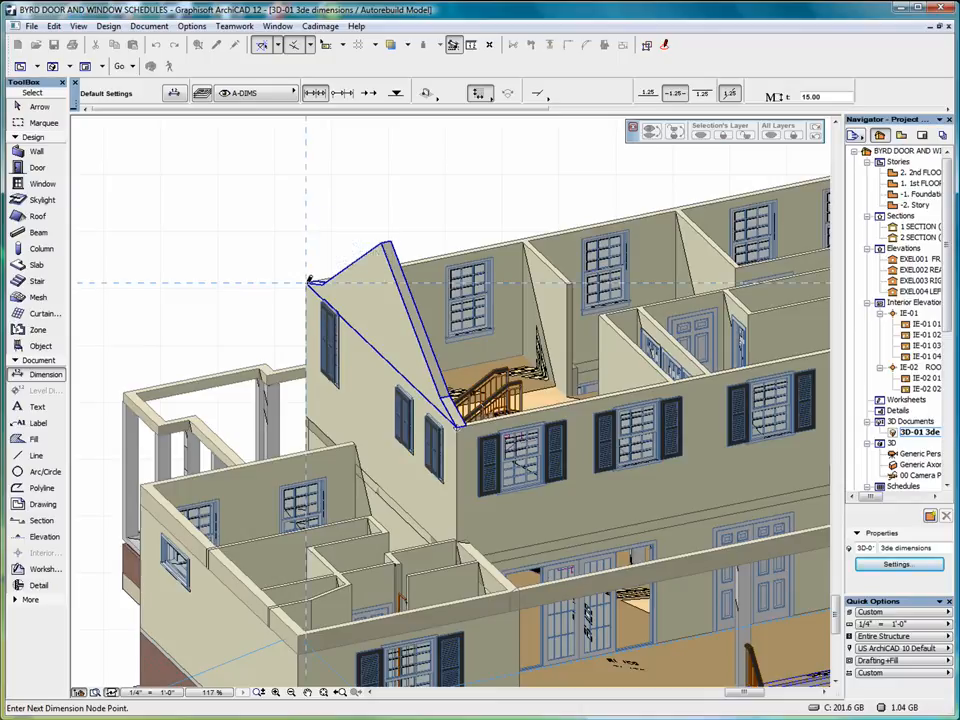
{"action": "double_click", "coordinate": [361, 366]}
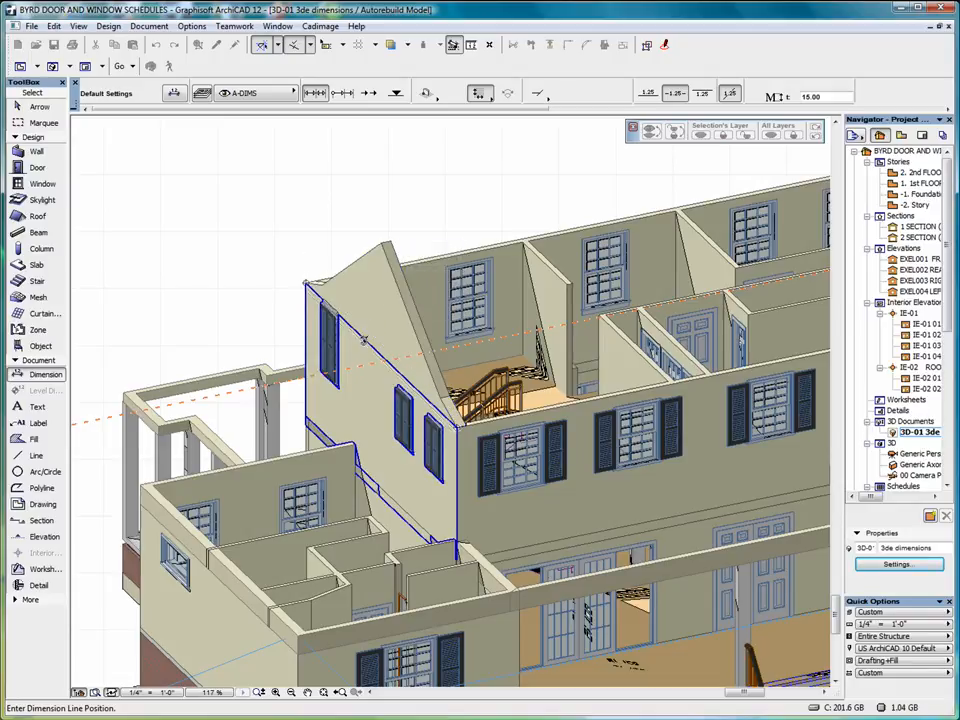
{"action": "right_click", "coordinate": [362, 349]}
{"action": "left_click", "coordinate": [380, 362]}
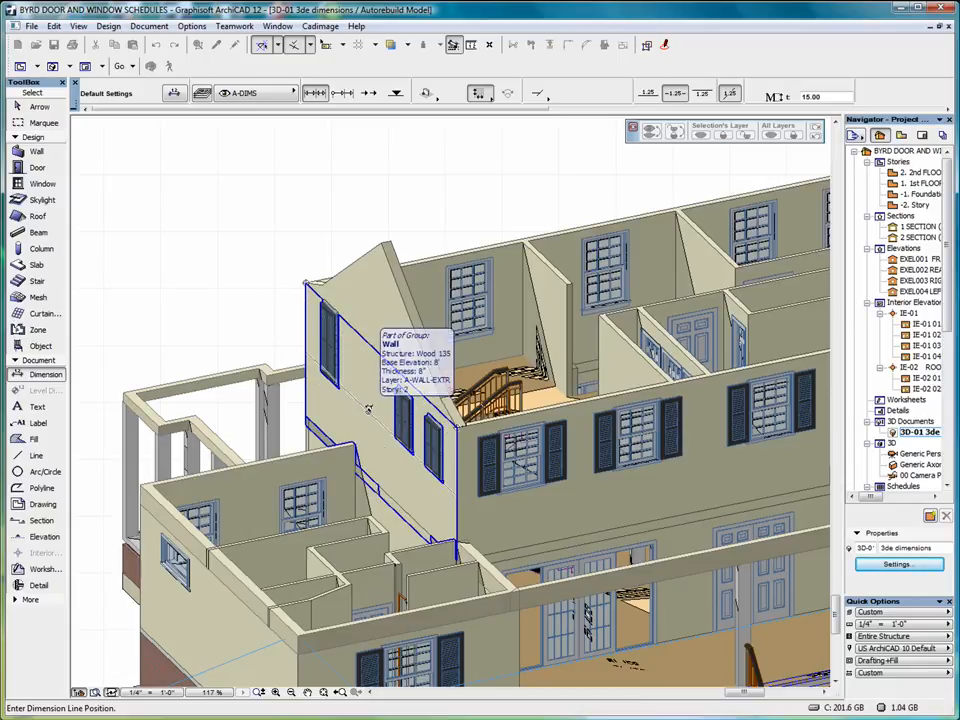
{"action": "left_click", "coordinate": [365, 397]}
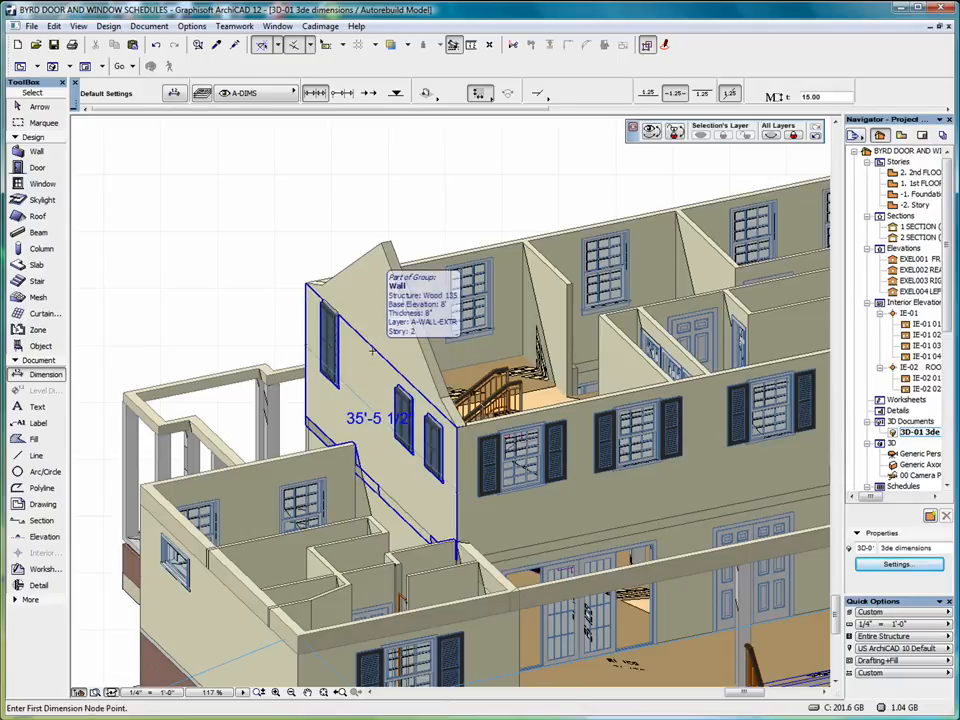
Add a matching gable wall dimension with its line placed above the gable.
{"action": "left_click", "coordinate": [458, 427]}
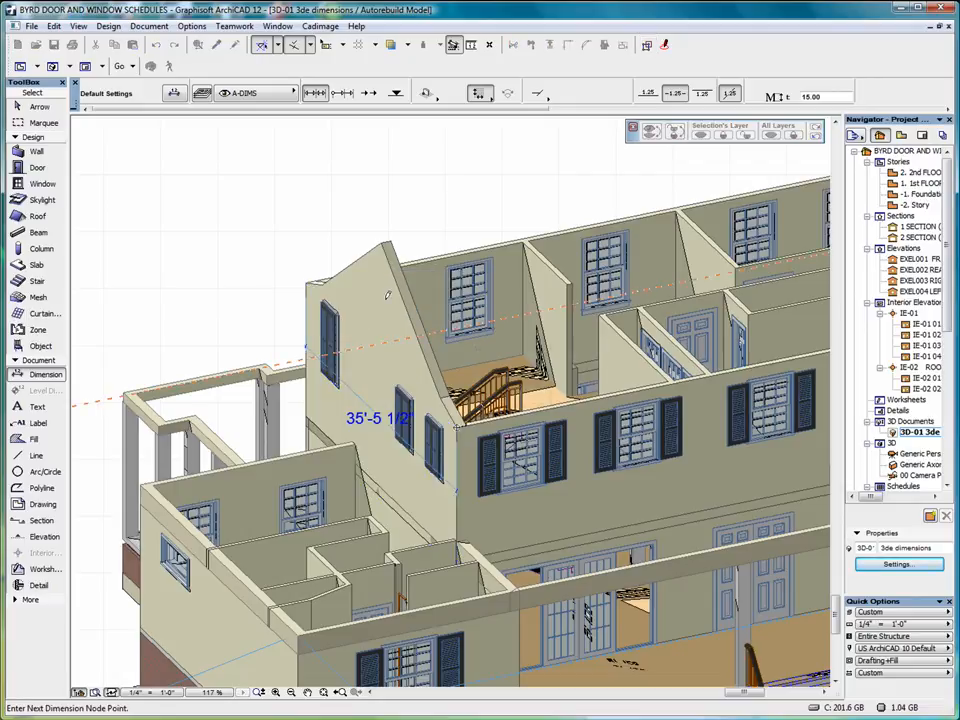
{"action": "left_click", "coordinate": [307, 281]}
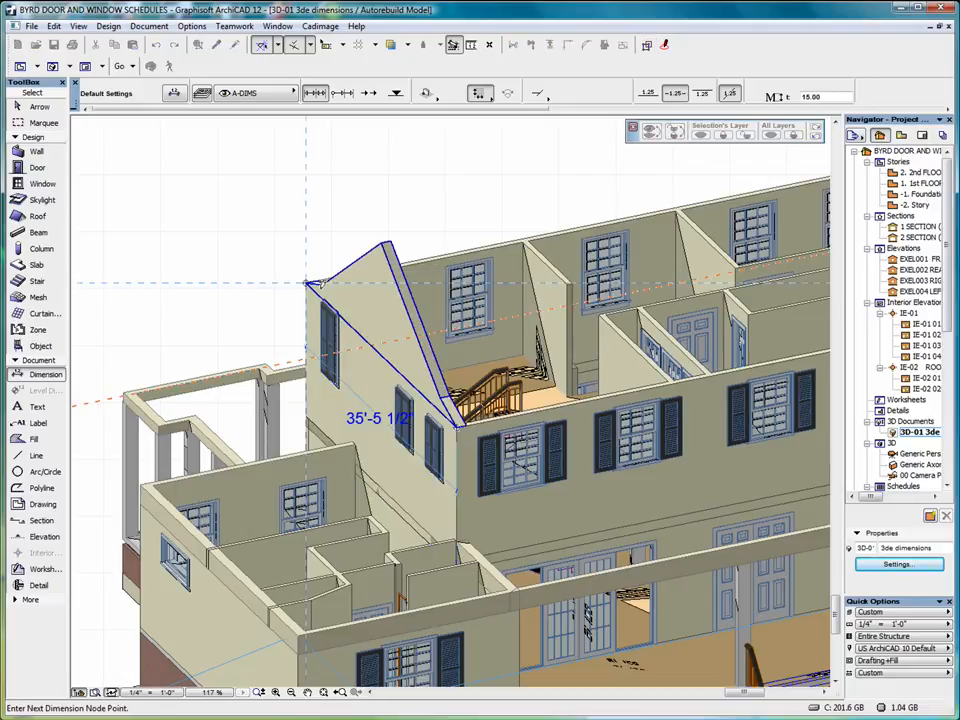
{"action": "double_click", "coordinate": [366, 308]}
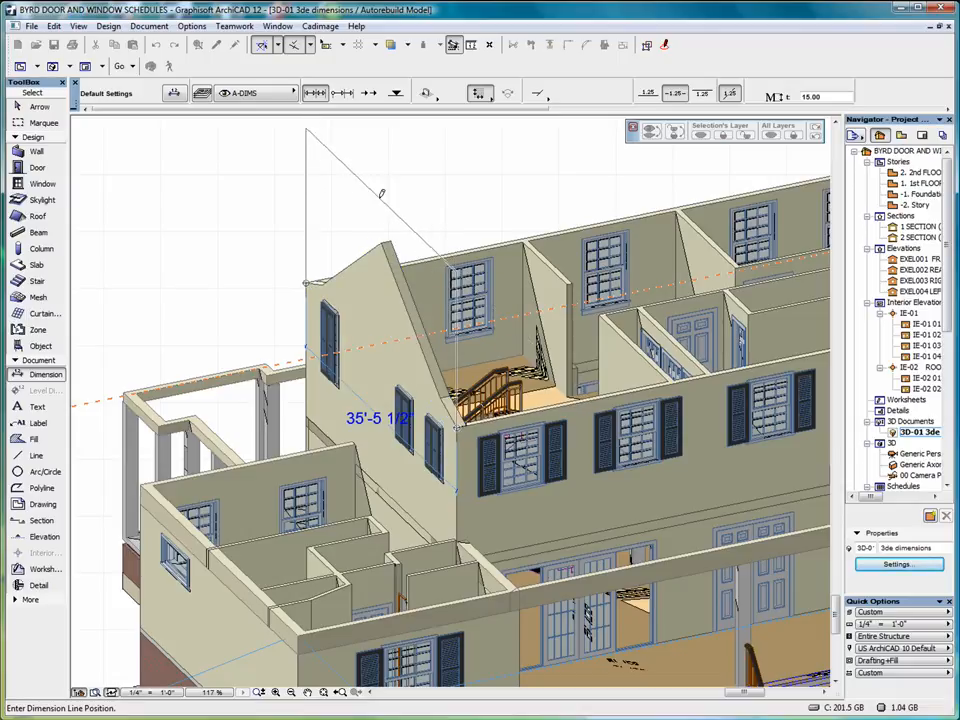
{"action": "left_click", "coordinate": [390, 205]}
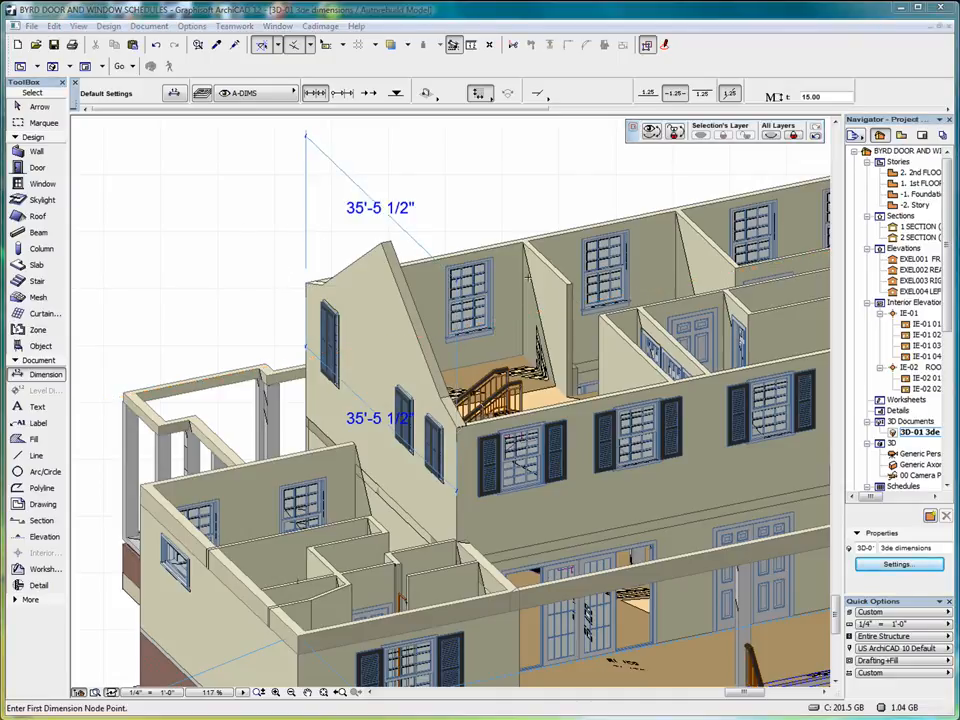
{"action": "scroll", "coordinate": [519, 311], "scroll_direction": "up", "scroll_amount": 3}
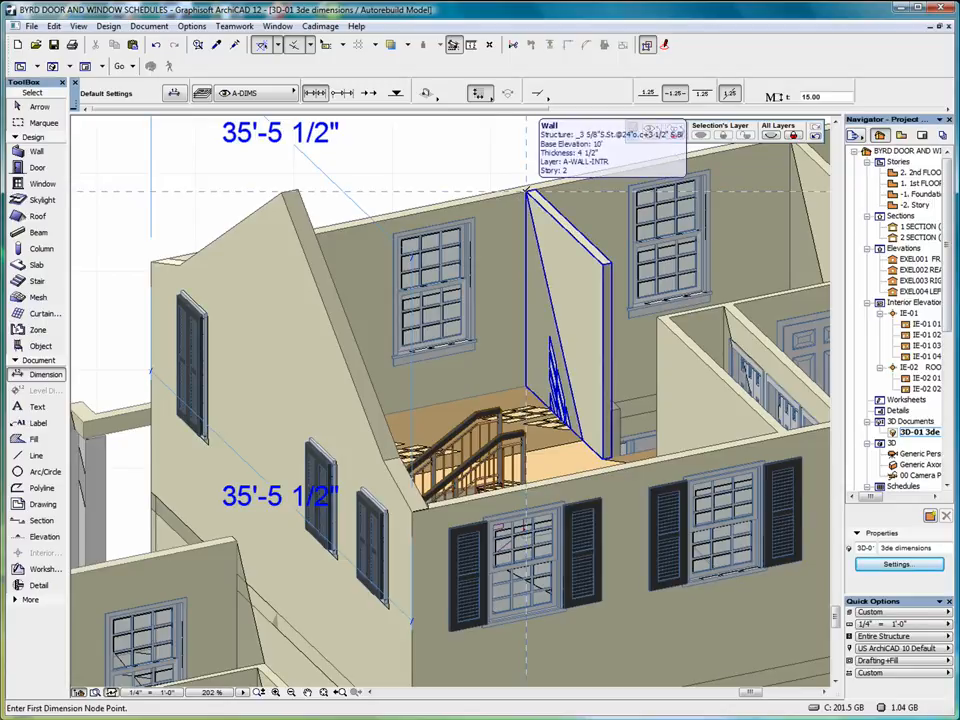
Add 8'-0" height dimensions to the upper-storey wall edge and the partition.
{"action": "left_click", "coordinate": [527, 189]}
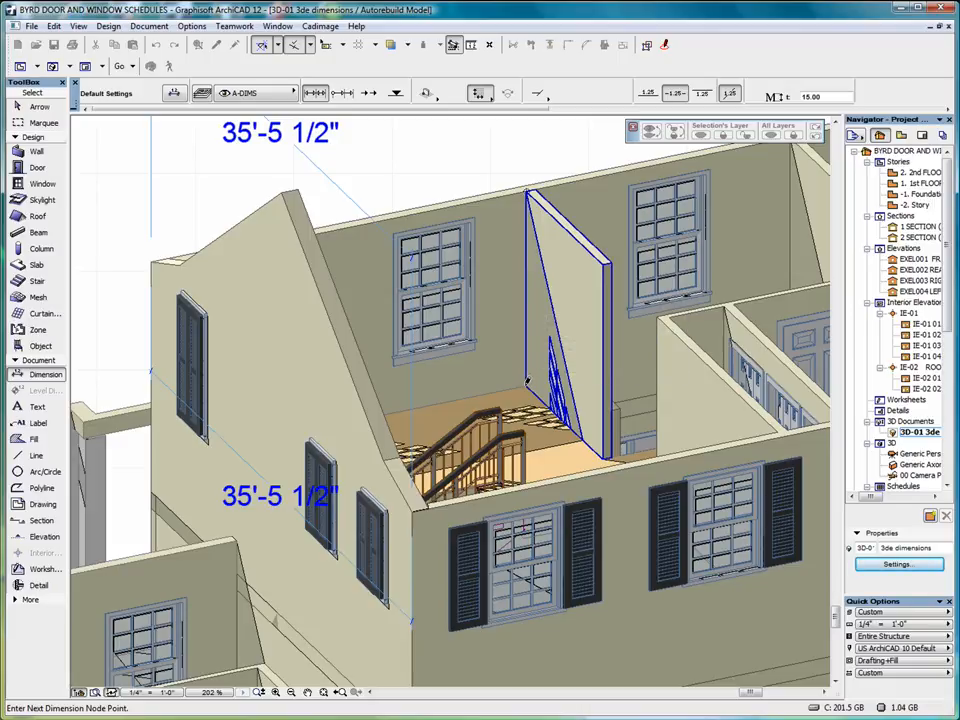
{"action": "left_click", "coordinate": [527, 385]}
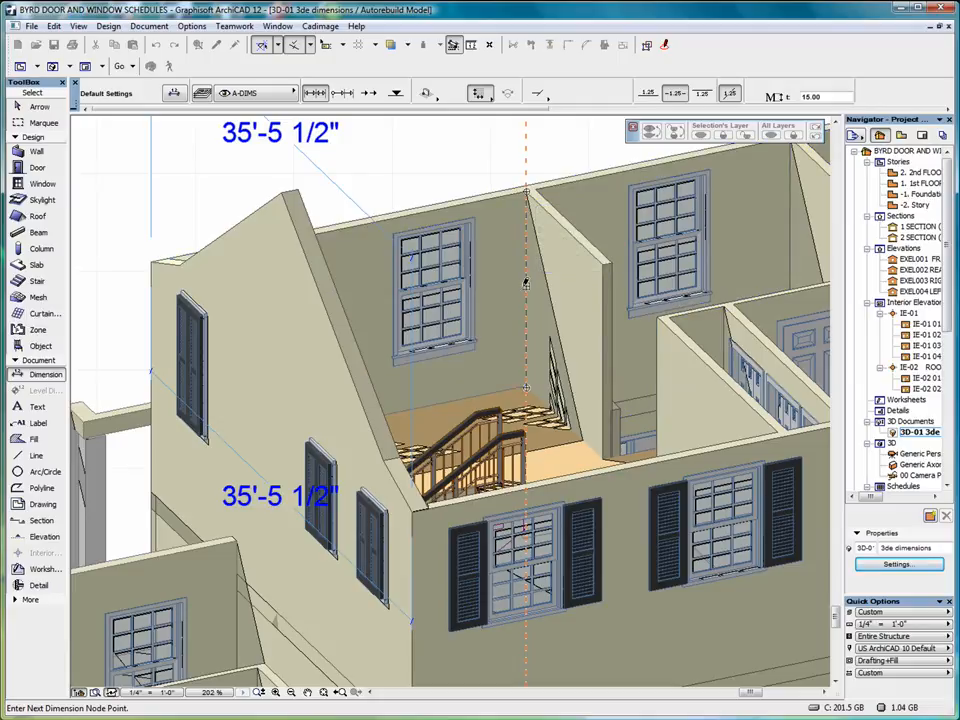
{"action": "double_click", "coordinate": [526, 284]}
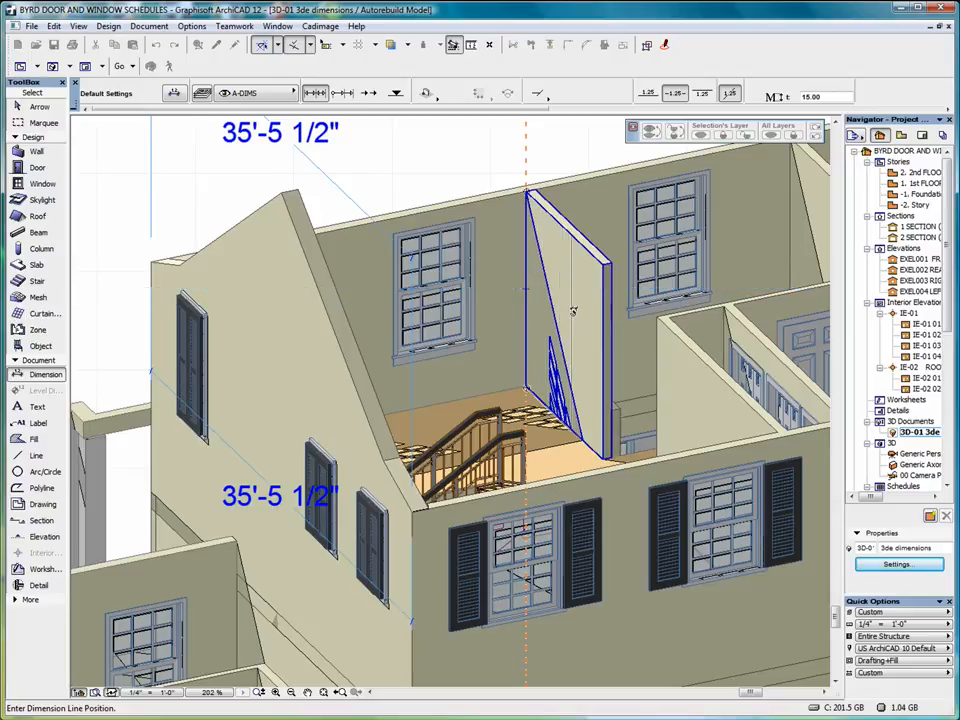
{"action": "left_click", "coordinate": [504, 291]}
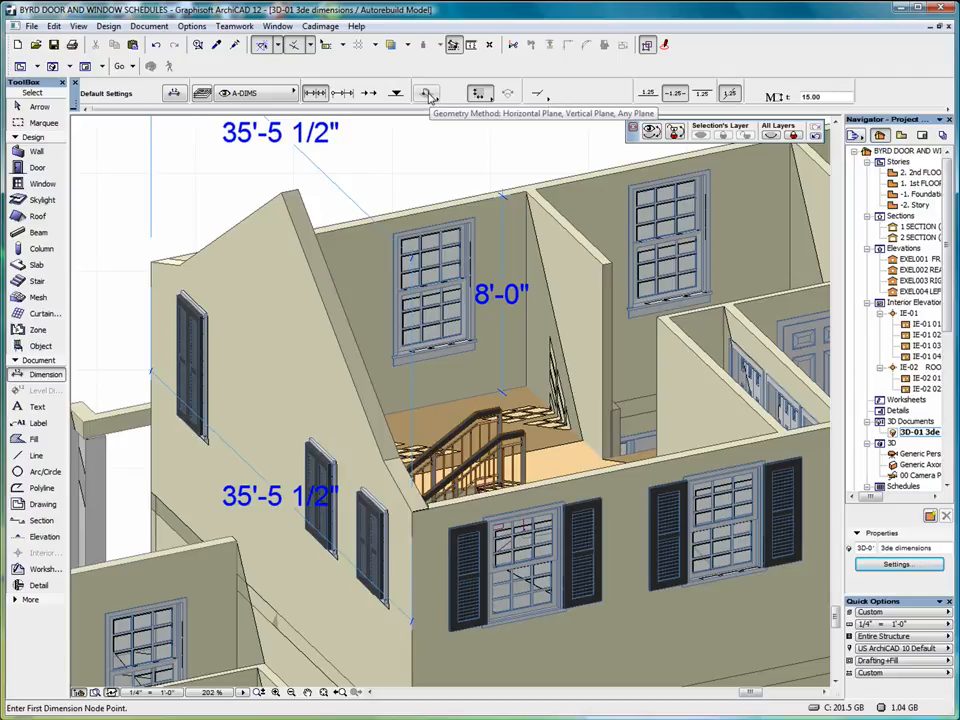
{"action": "left_click", "coordinate": [604, 362]}
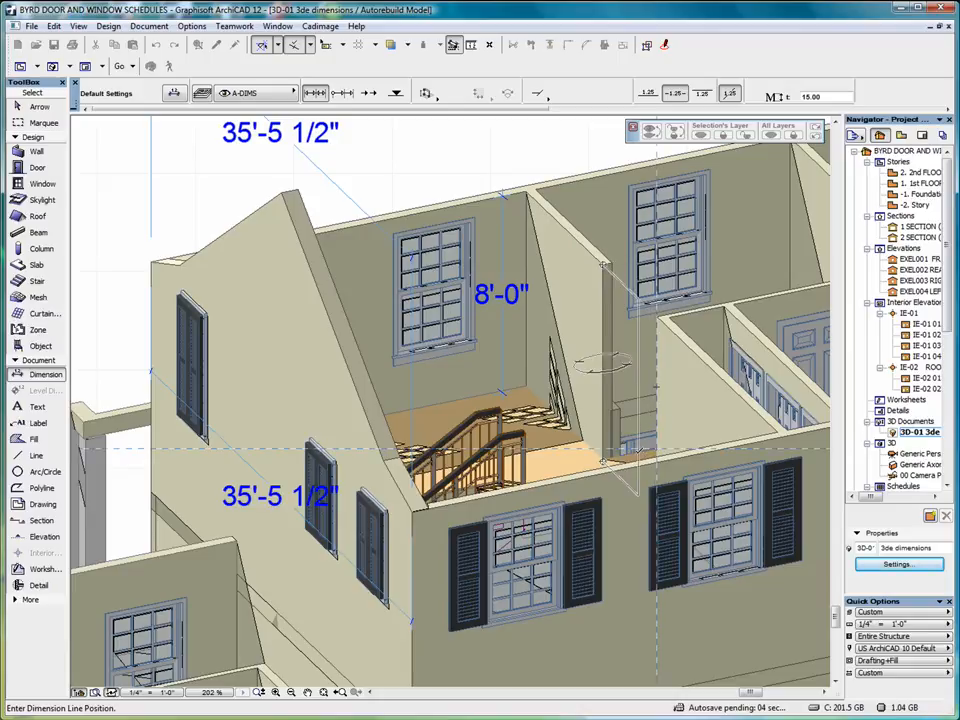
{"action": "left_click", "coordinate": [637, 451]}
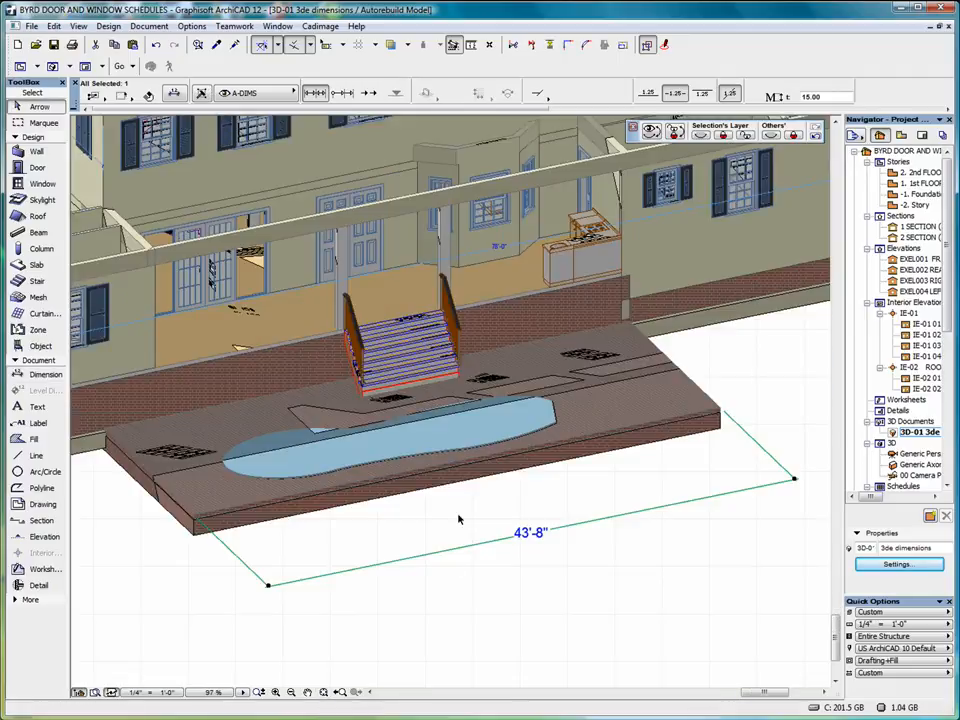
Select the foundation's 10'-0" / 4'-4" dimension chain and move its editing palette aside.
{"action": "scroll", "coordinate": [581, 562], "scroll_direction": "down", "scroll_amount": 3}
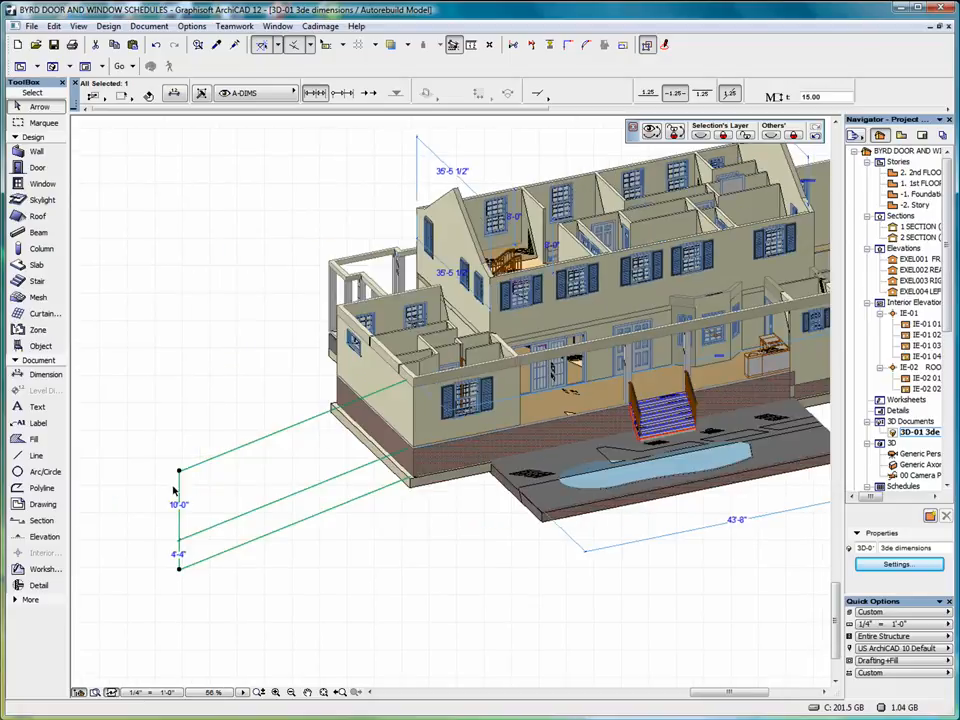
{"action": "key", "text": "Escape"}
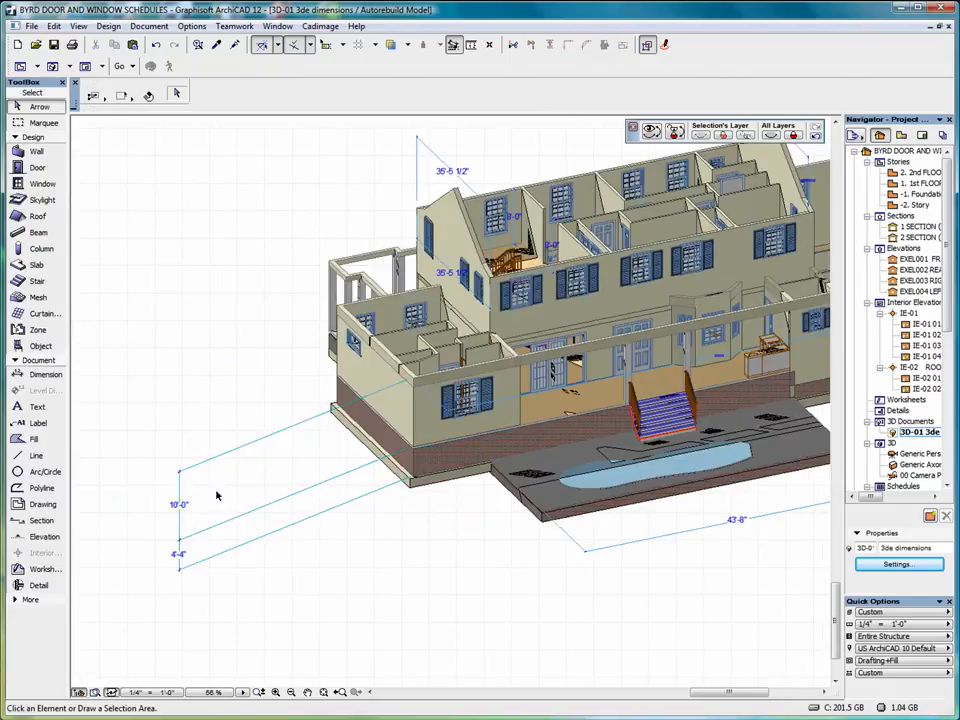
{"action": "left_click", "coordinate": [180, 492]}
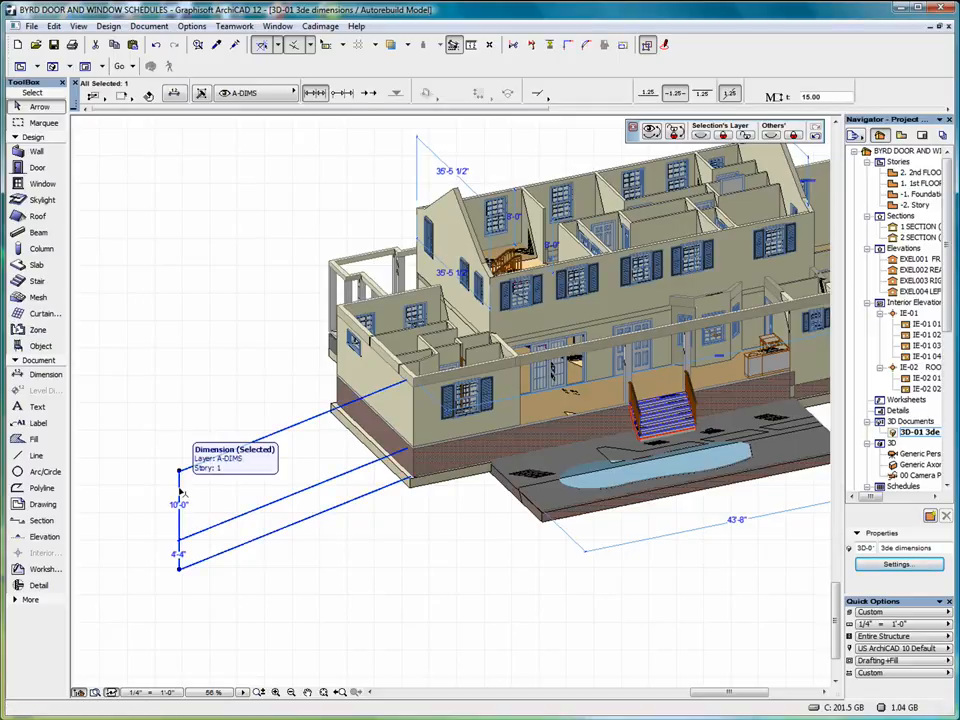
{"action": "left_click", "coordinate": [182, 492]}
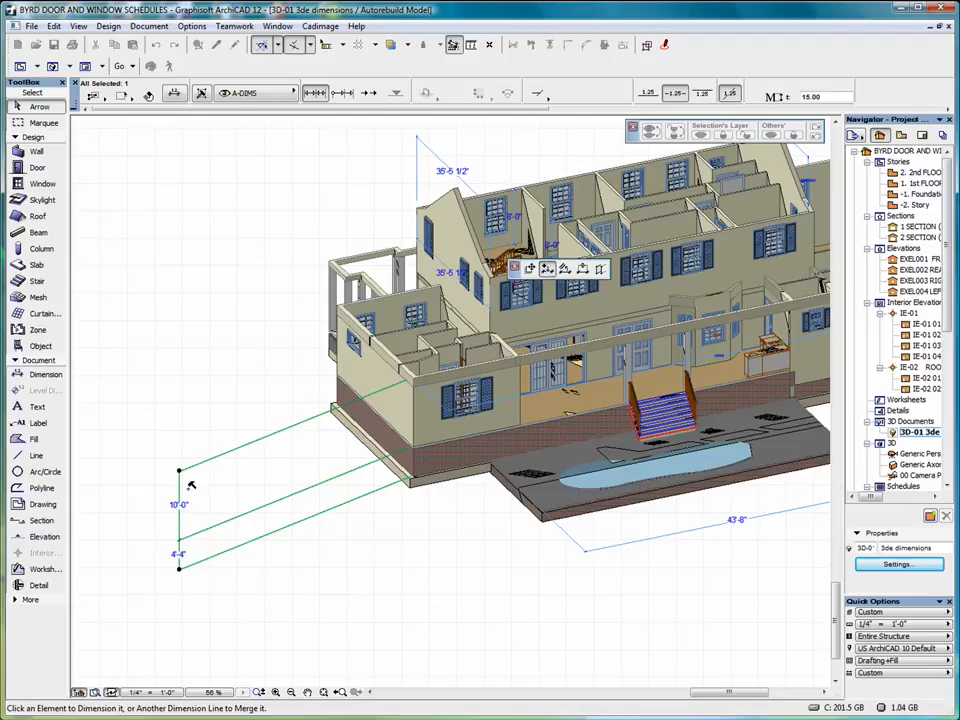
{"action": "left_click_drag", "start_coordinate": [517, 279], "coordinate": [210, 380]}
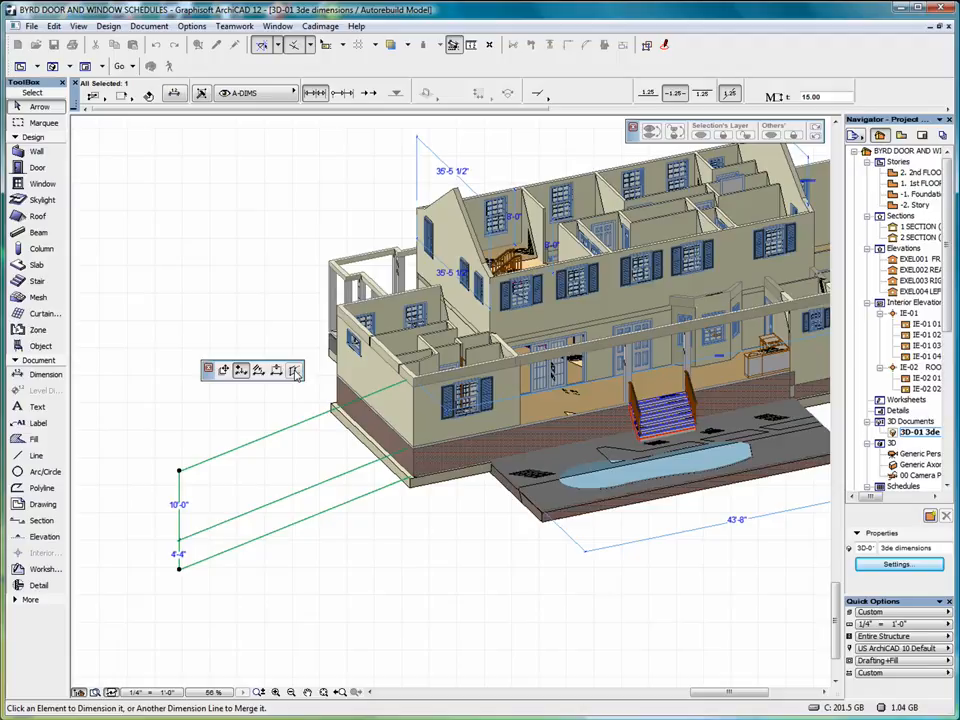
Drag the foundation dimension chain within its plane to sit closer to the house.
{"action": "left_click", "coordinate": [225, 371]}
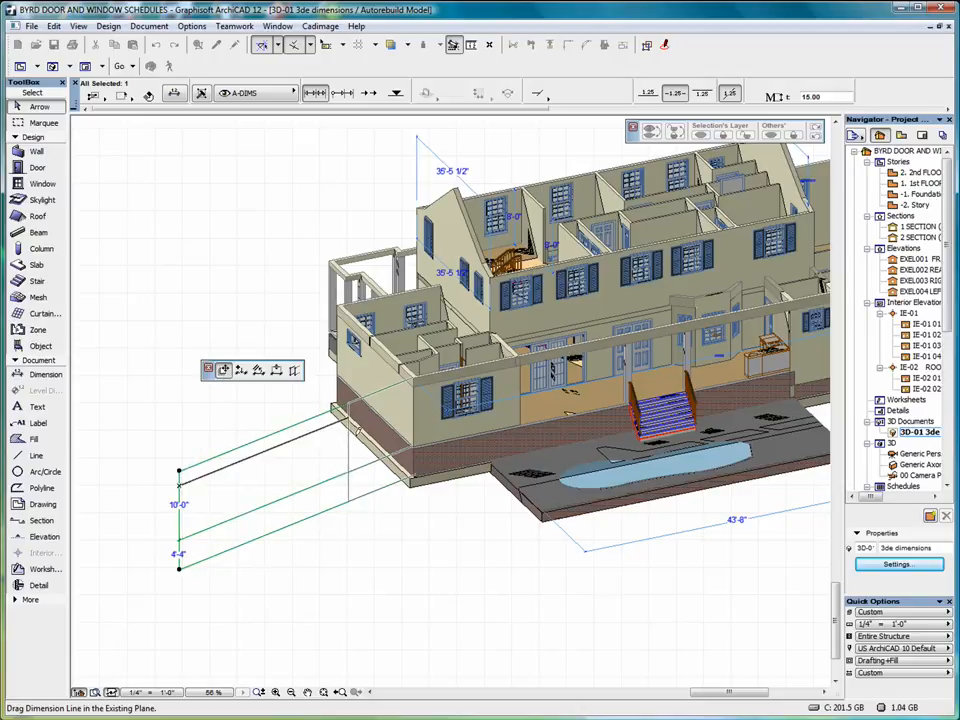
{"action": "left_click", "coordinate": [343, 442]}
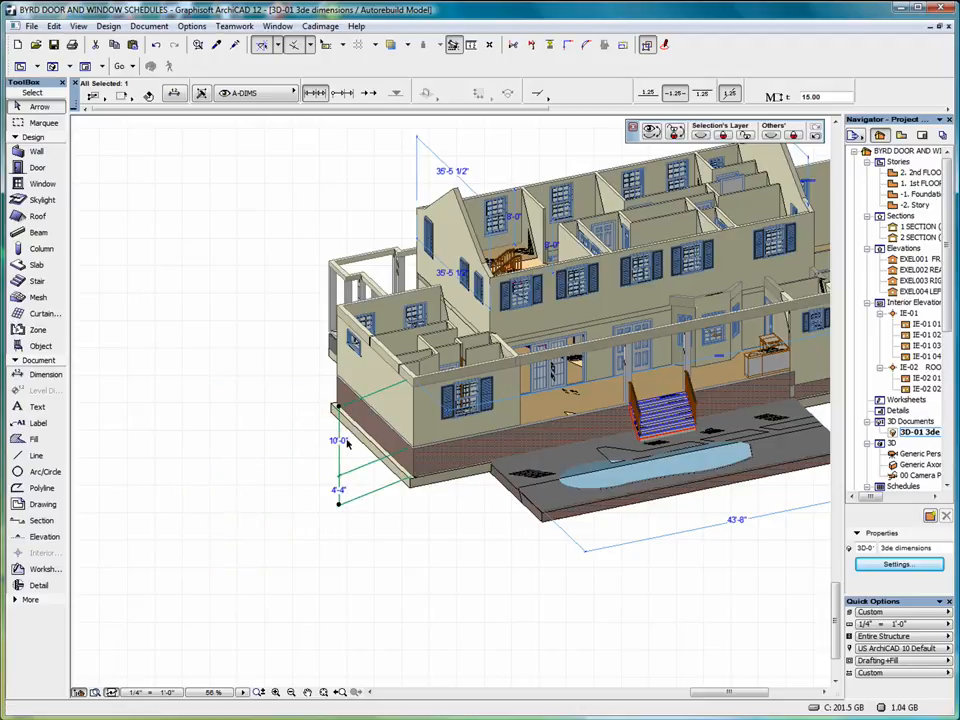
{"action": "left_click", "coordinate": [340, 432]}
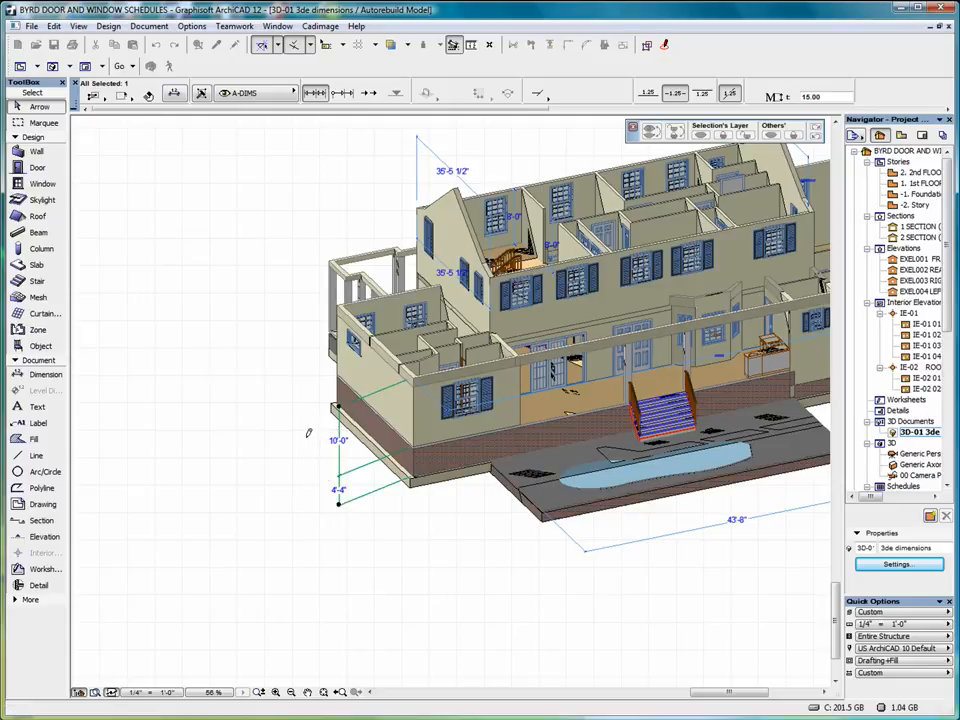
{"action": "left_click", "coordinate": [308, 432]}
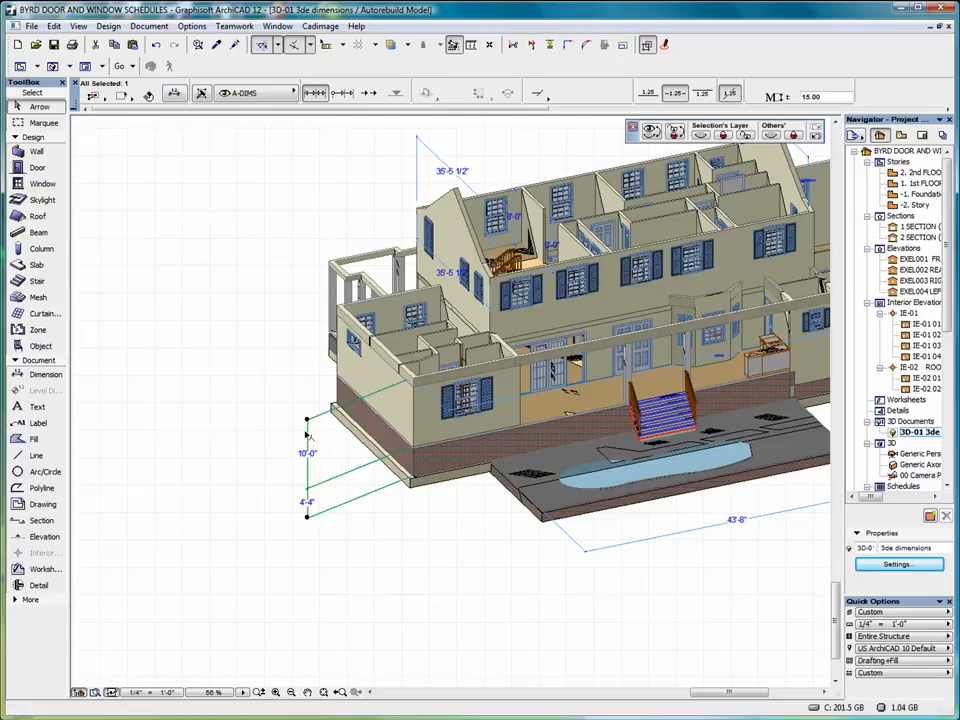
Insert a dimension point splitting the 10'-0" into 1'-4" and 8'-8".
{"action": "left_click", "coordinate": [308, 423]}
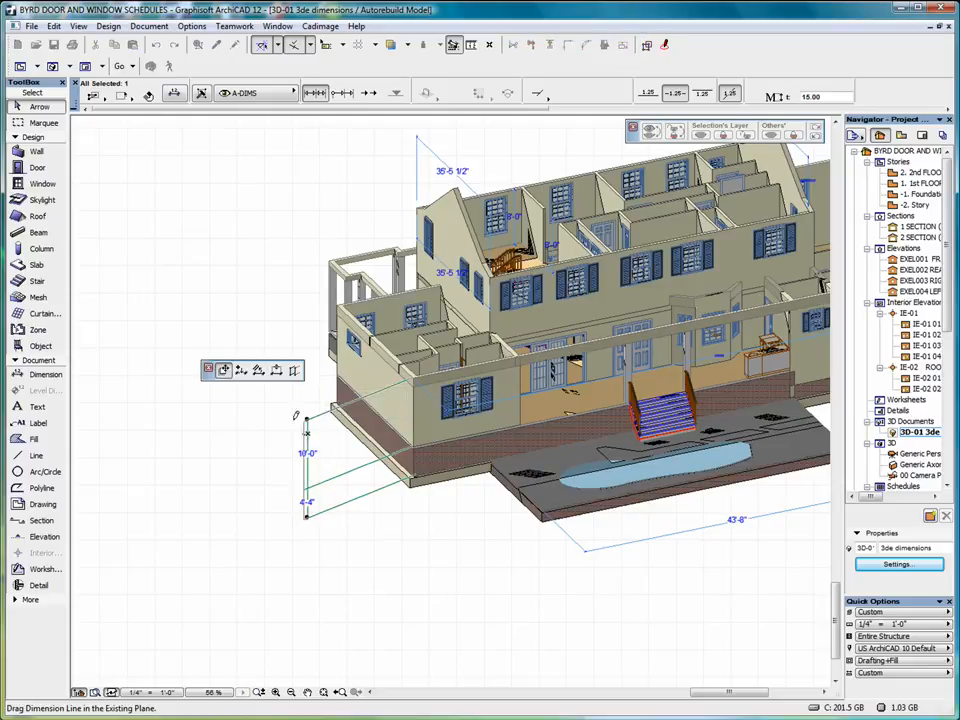
{"action": "left_click", "coordinate": [241, 371]}
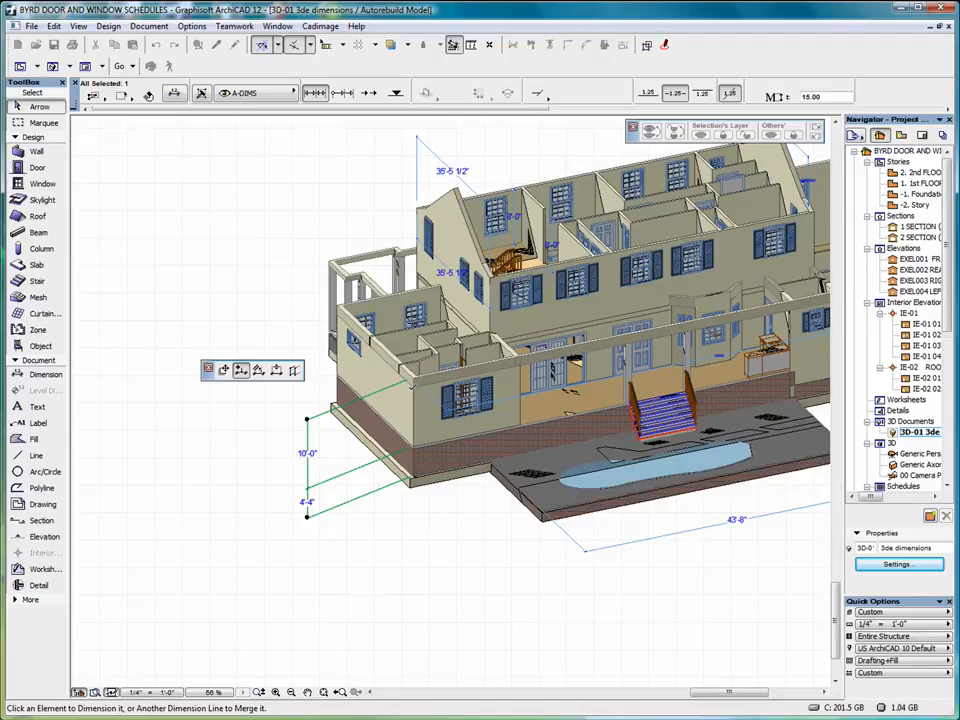
{"action": "left_click", "coordinate": [411, 386]}
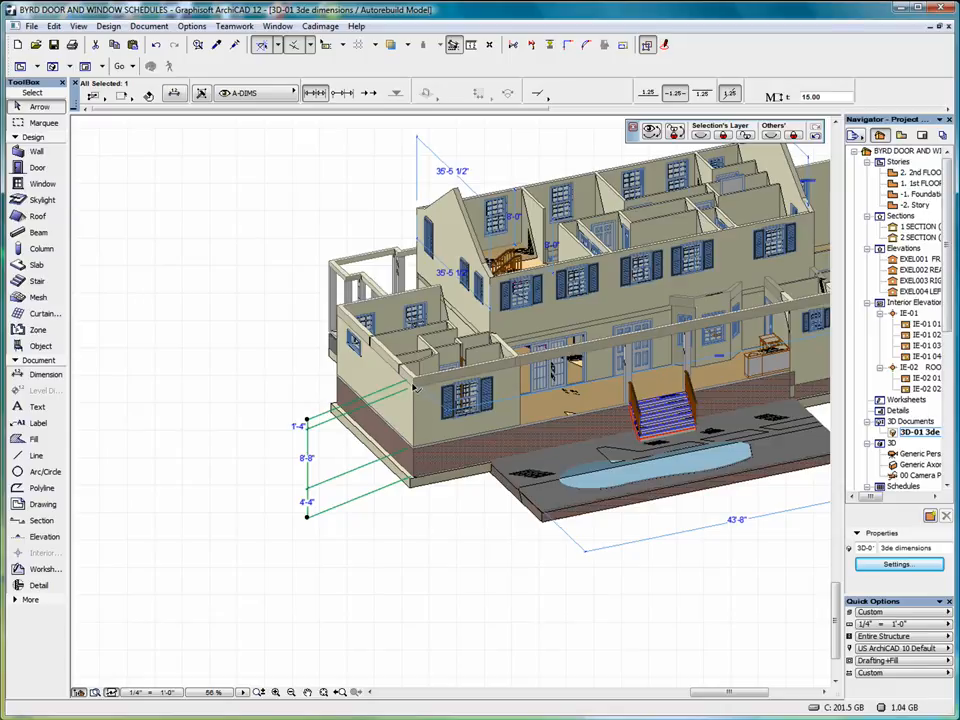
Change the witness line length at the new foundation dimension point.
{"action": "left_click", "coordinate": [412, 385]}
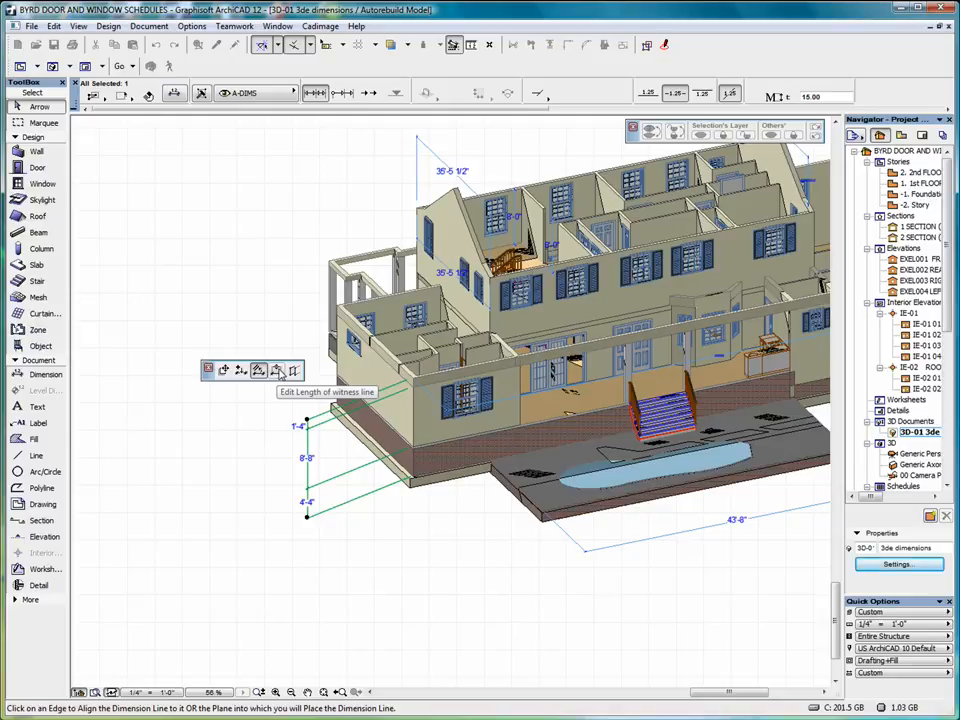
{"action": "left_click", "coordinate": [277, 371]}
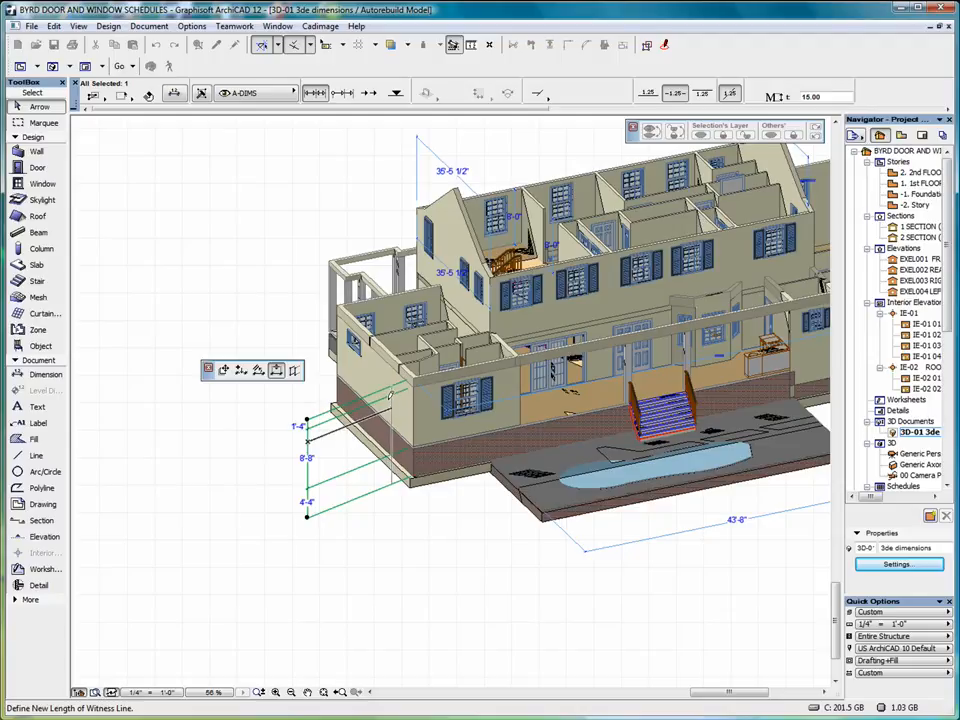
{"action": "left_click", "coordinate": [390, 394]}
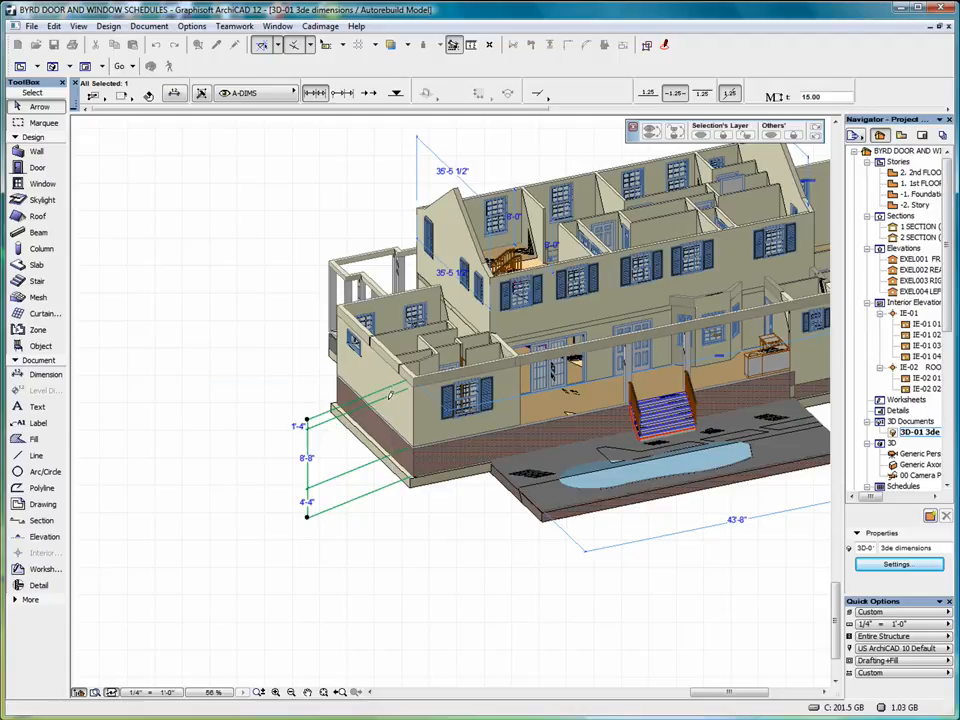
Try offsetting the foundation dimension plane farther from the wall, then undo the move.
{"action": "left_click", "coordinate": [307, 437]}
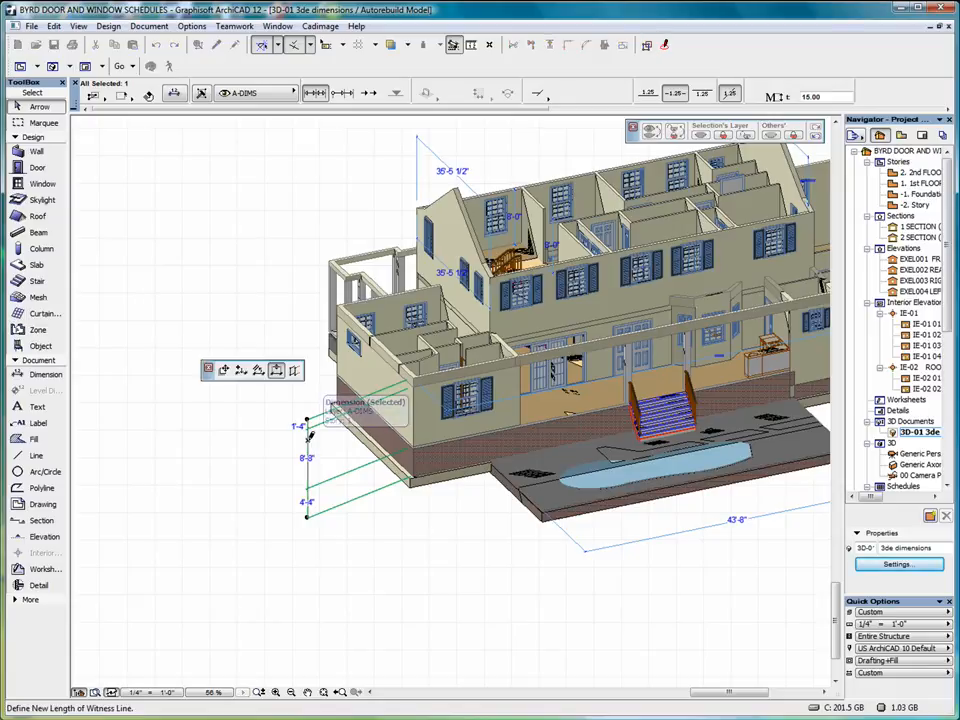
{"action": "left_click", "coordinate": [296, 372]}
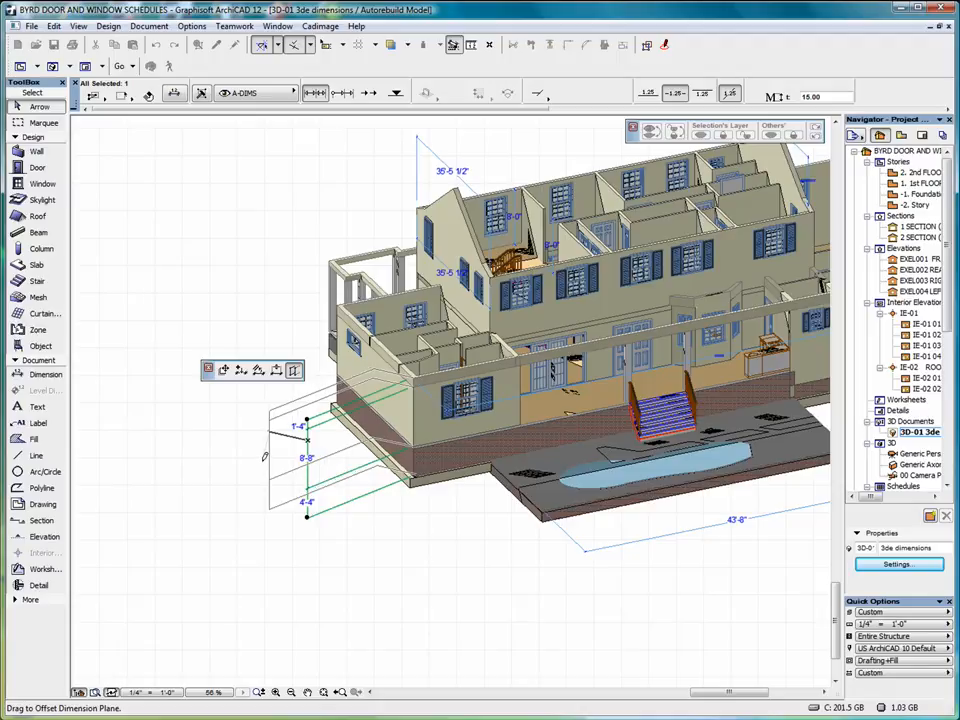
{"action": "left_click", "coordinate": [263, 464]}
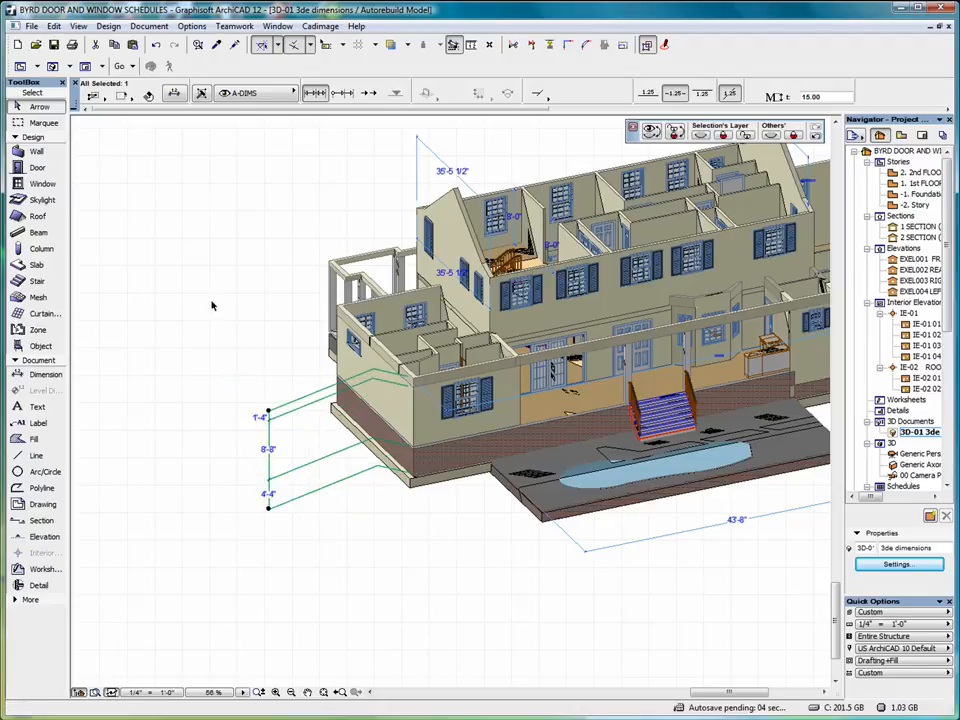
{"action": "left_click", "coordinate": [156, 45]}
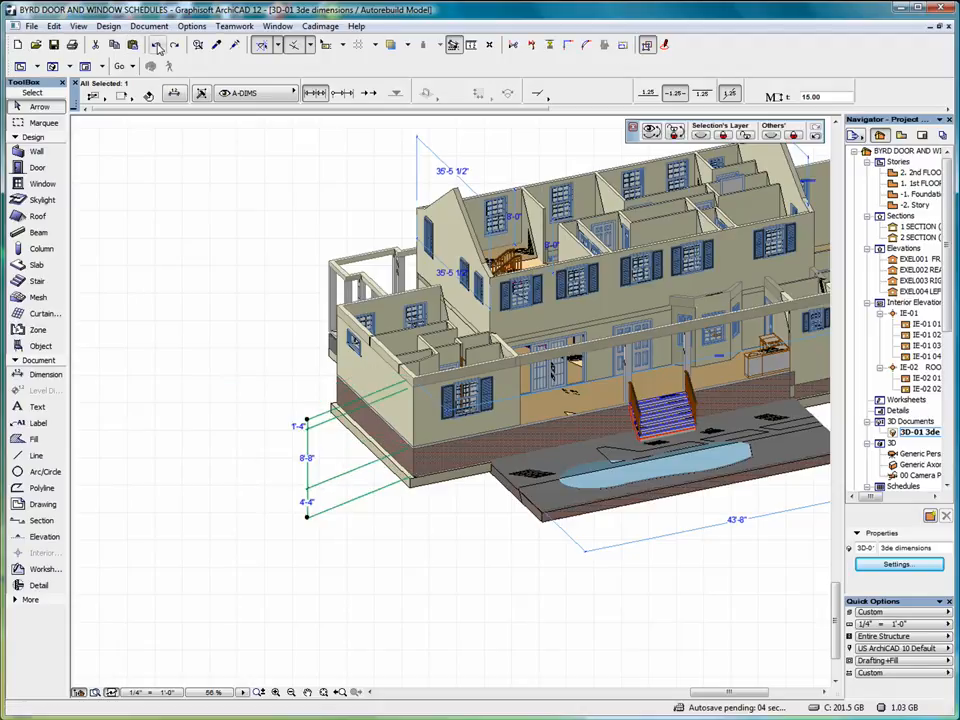
Zoom to the gable end and dimension its left corner nodes as 6'-11 1/2" and 11 1/2".
{"action": "scroll", "coordinate": [310, 305], "scroll_direction": "up", "scroll_amount": 2}
{"action": "middle_click_drag", "start_coordinate": [310, 305], "coordinate": [171, 371]}
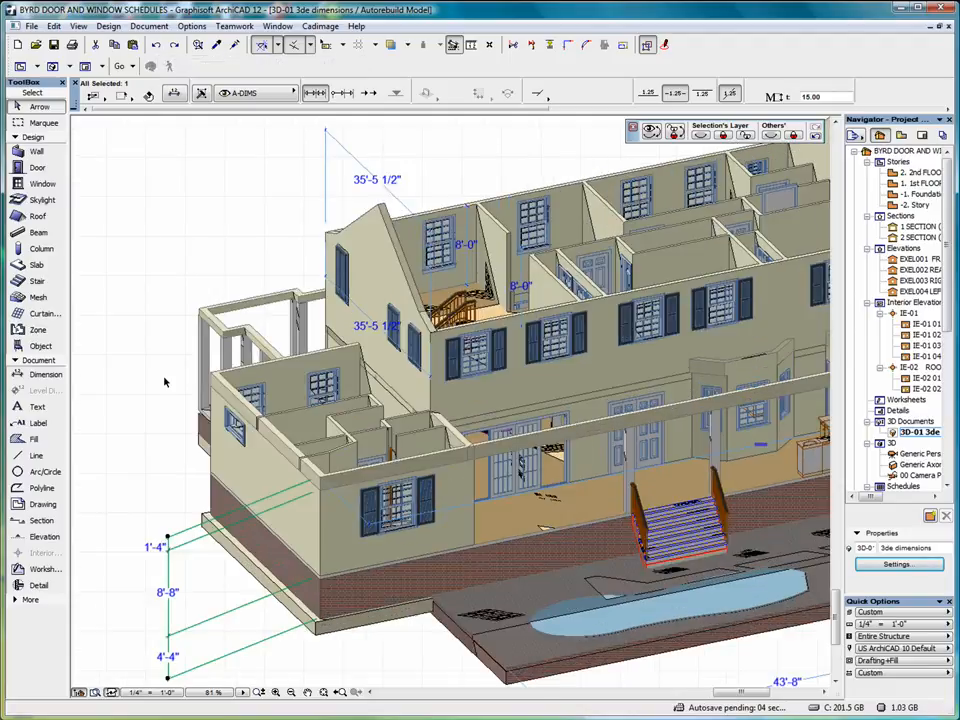
{"action": "left_click", "coordinate": [54, 376]}
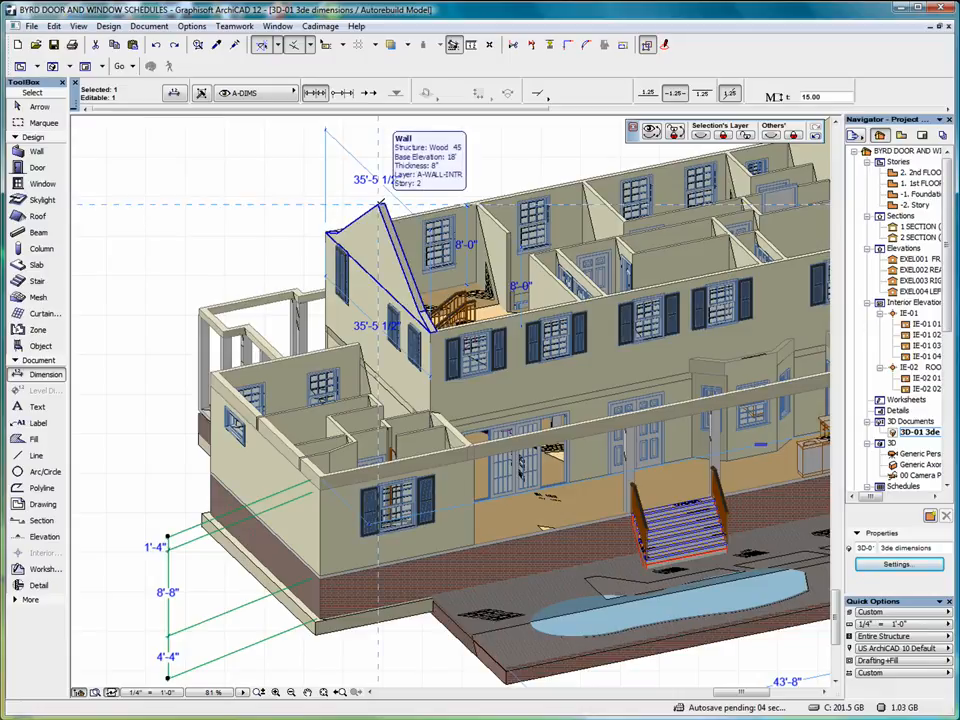
{"action": "left_click", "coordinate": [380, 204]}
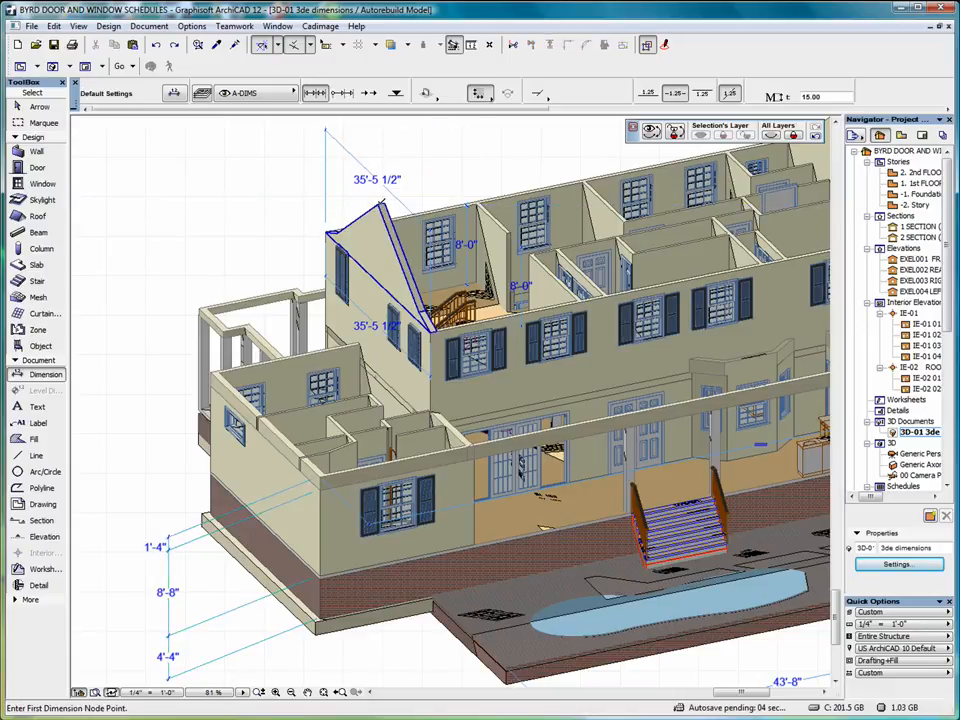
{"action": "left_click", "coordinate": [380, 205]}
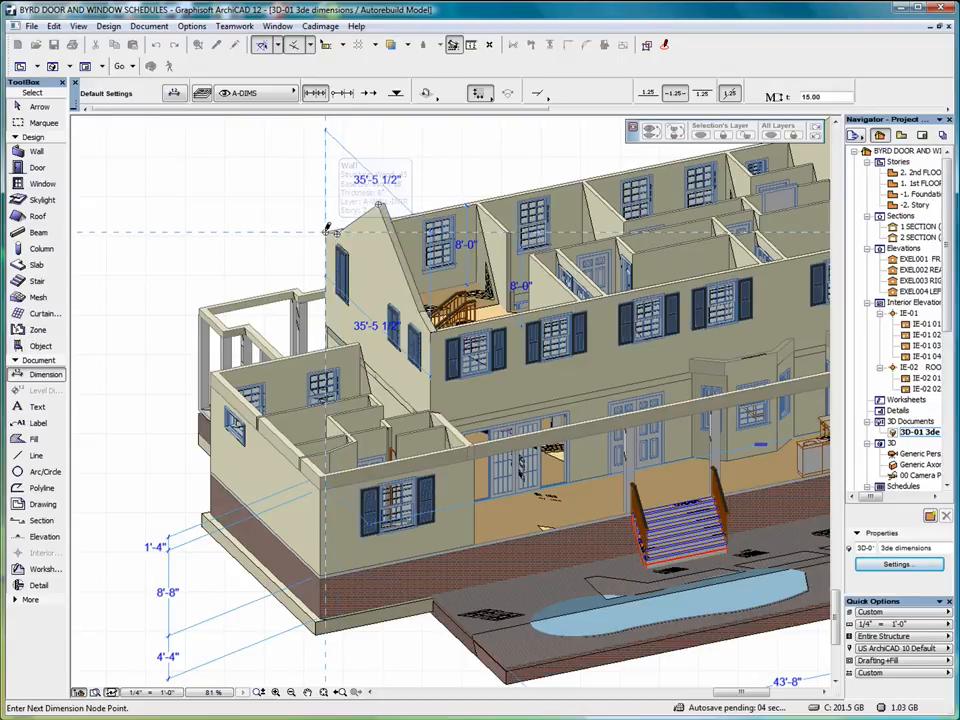
{"action": "double_click", "coordinate": [330, 231]}
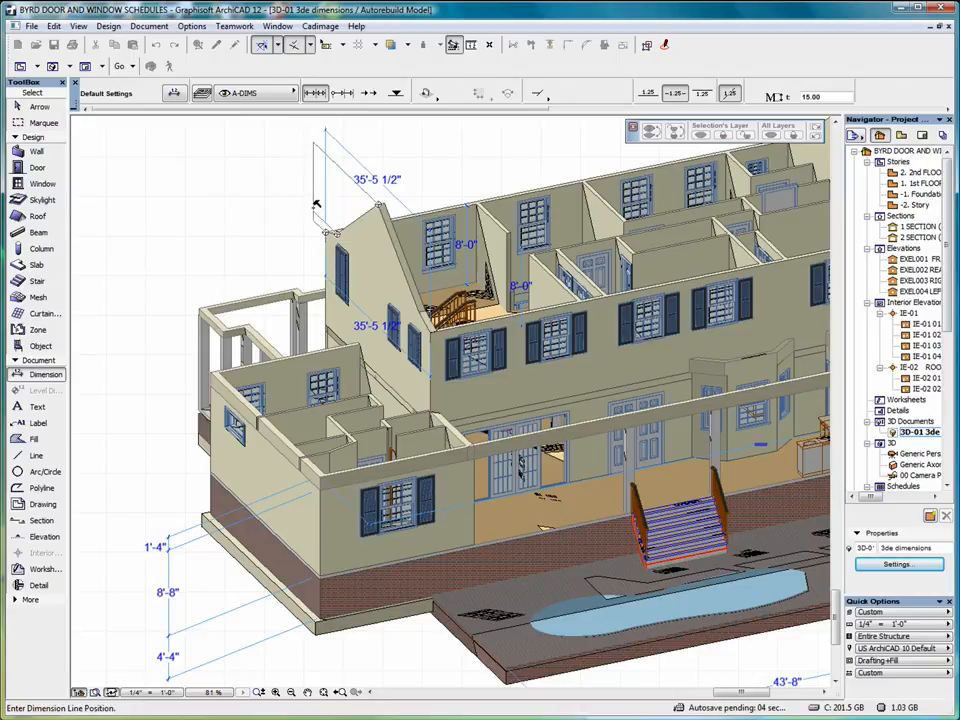
{"action": "left_click", "coordinate": [315, 204]}
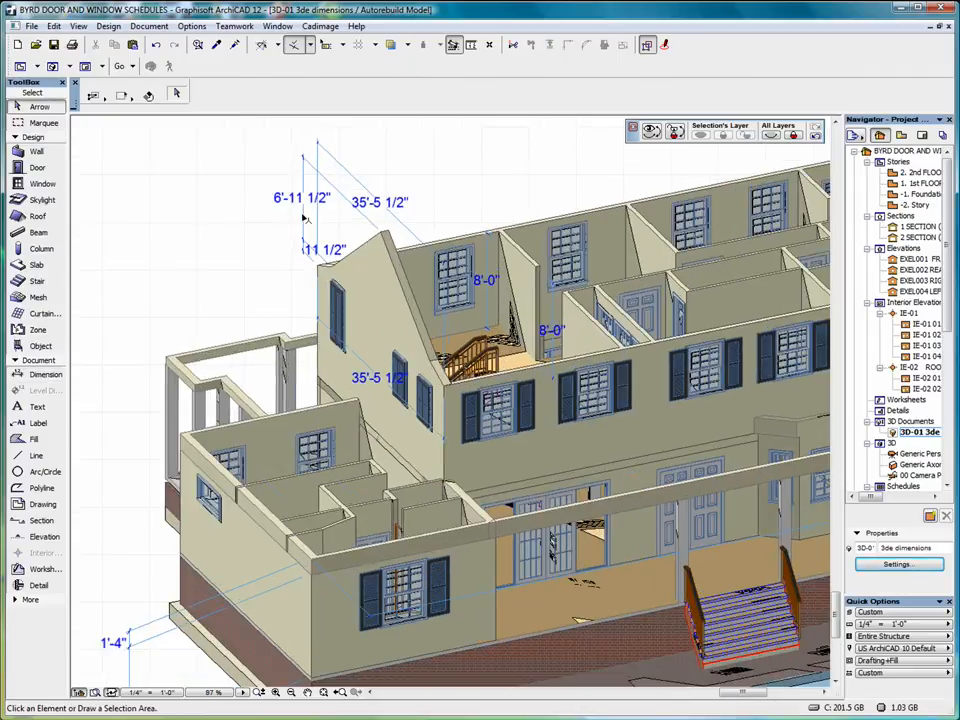
Align the gable dimension line to the roof edge so it reads 15'-6 1/2" and 3'-11".
{"action": "left_click", "coordinate": [304, 218]}
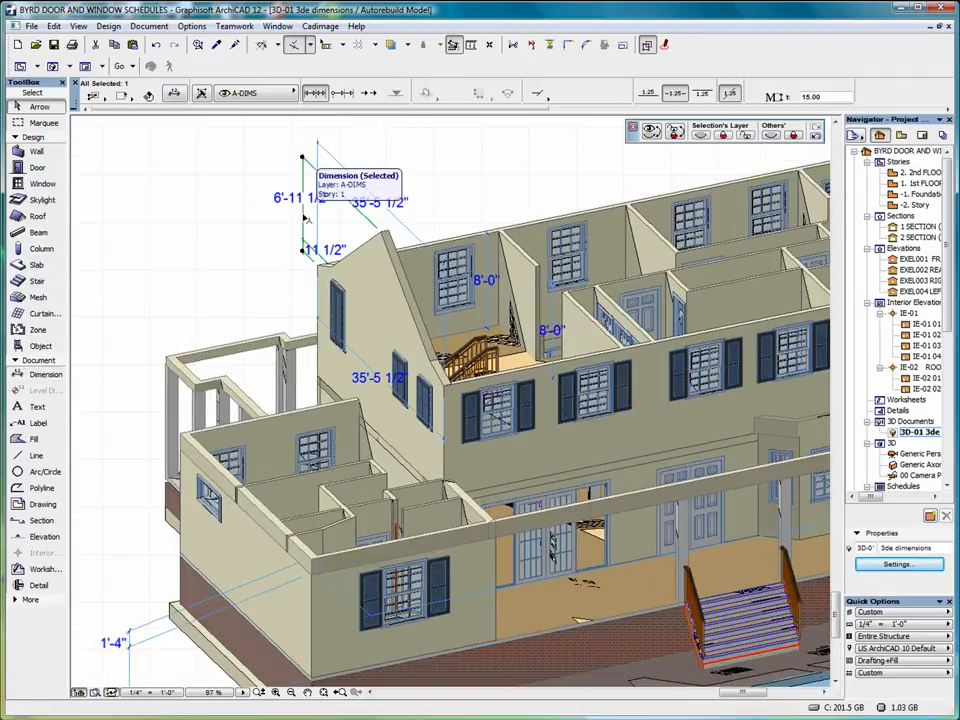
{"action": "left_click", "coordinate": [304, 218]}
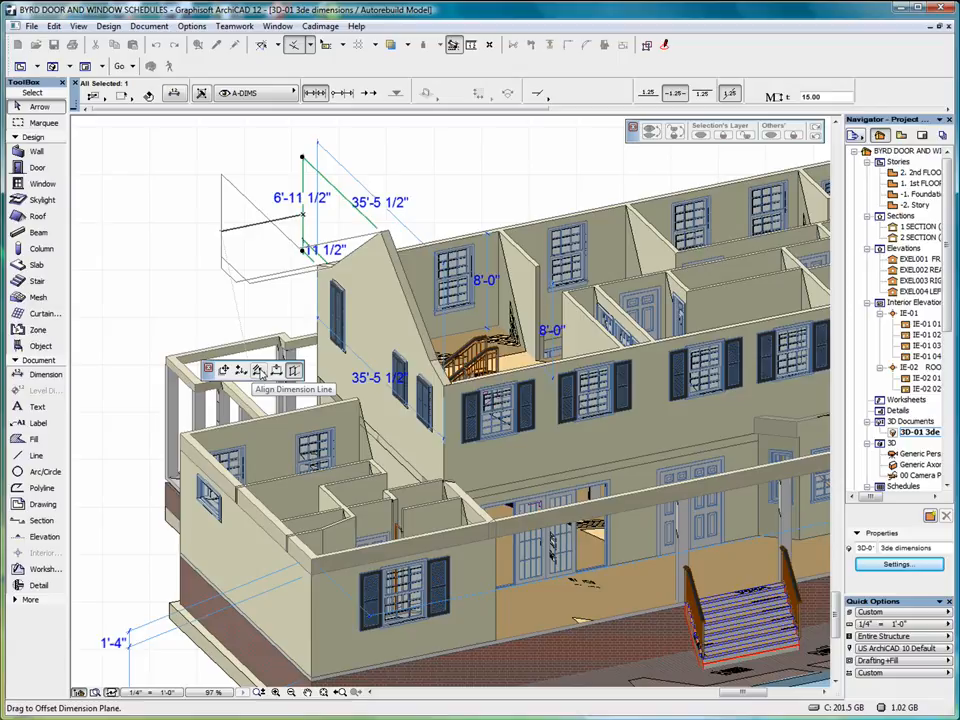
{"action": "left_click", "coordinate": [260, 372]}
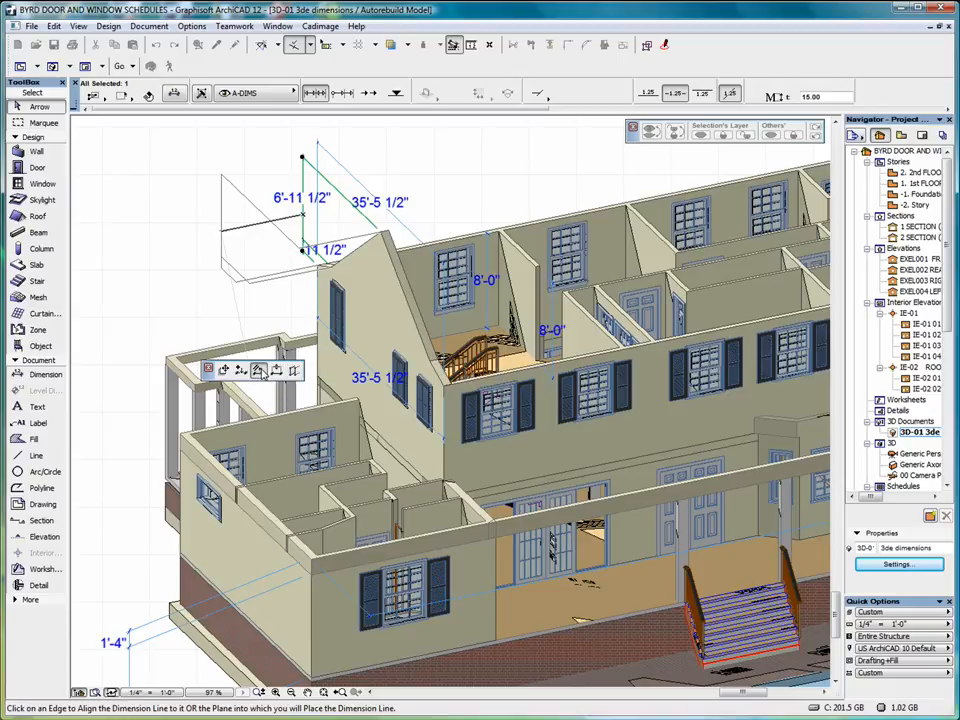
{"action": "left_click", "coordinate": [360, 247]}
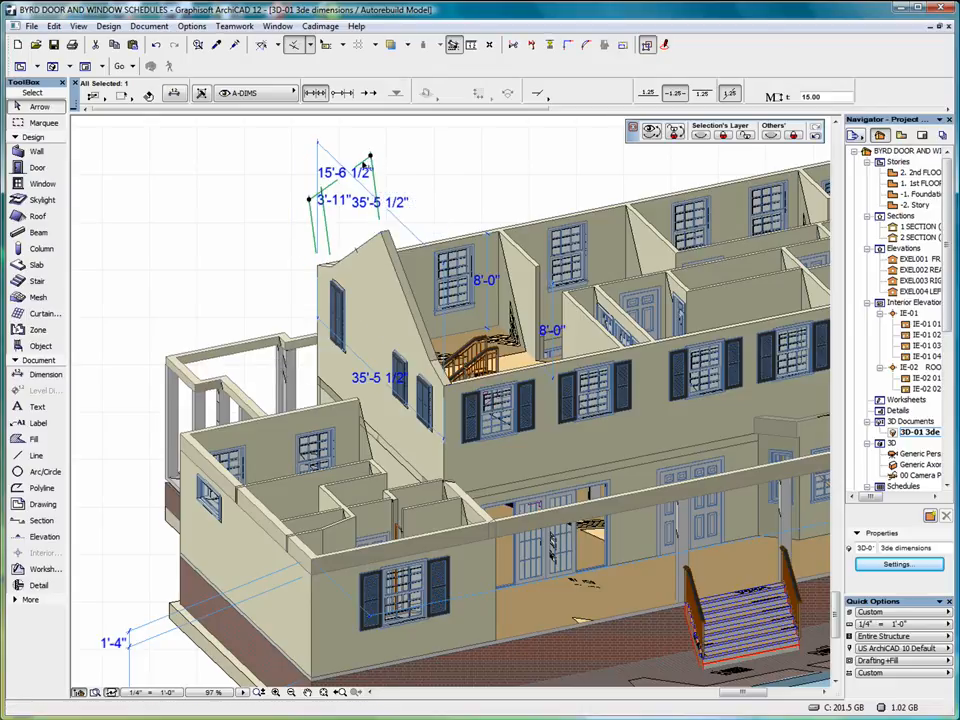
Select the gable wall and pick an option from its context menu.
{"action": "left_click", "coordinate": [319, 149]}
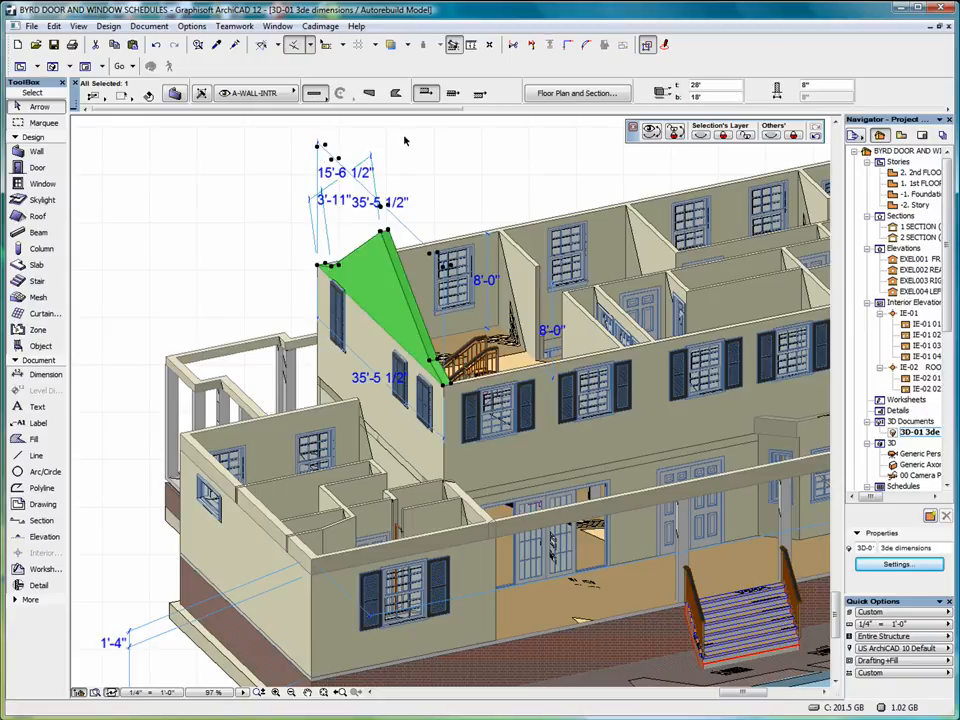
{"action": "right_click", "coordinate": [403, 137]}
{"action": "left_click", "coordinate": [438, 184]}
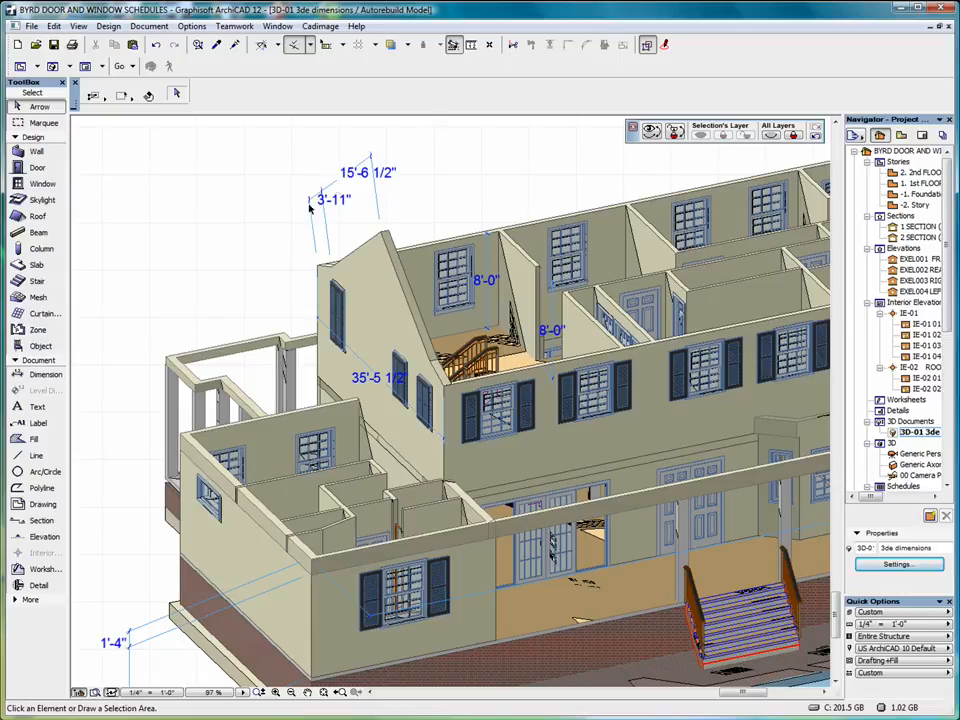
Realign the 15'-6 1/2" / 3'-11" dimension to the roof edge, zoom out, and open the 3D document settings.
{"action": "double_click", "coordinate": [340, 180]}
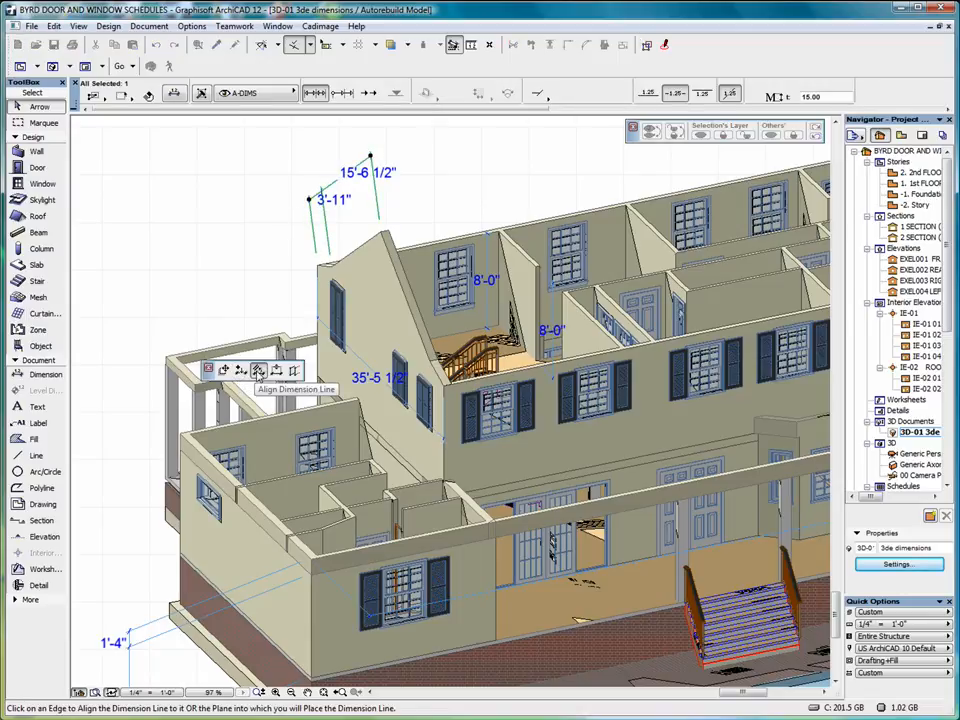
{"action": "left_click", "coordinate": [258, 371]}
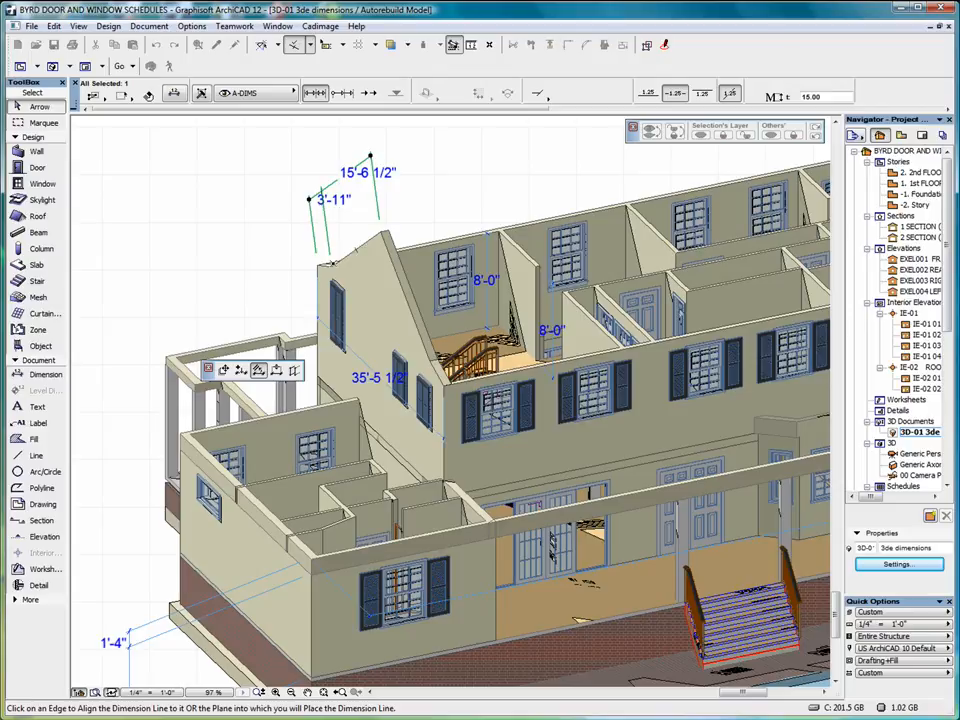
{"action": "left_click", "coordinate": [333, 263]}
{"action": "scroll", "coordinate": [255, 223], "scroll_direction": "down", "scroll_amount": 1}
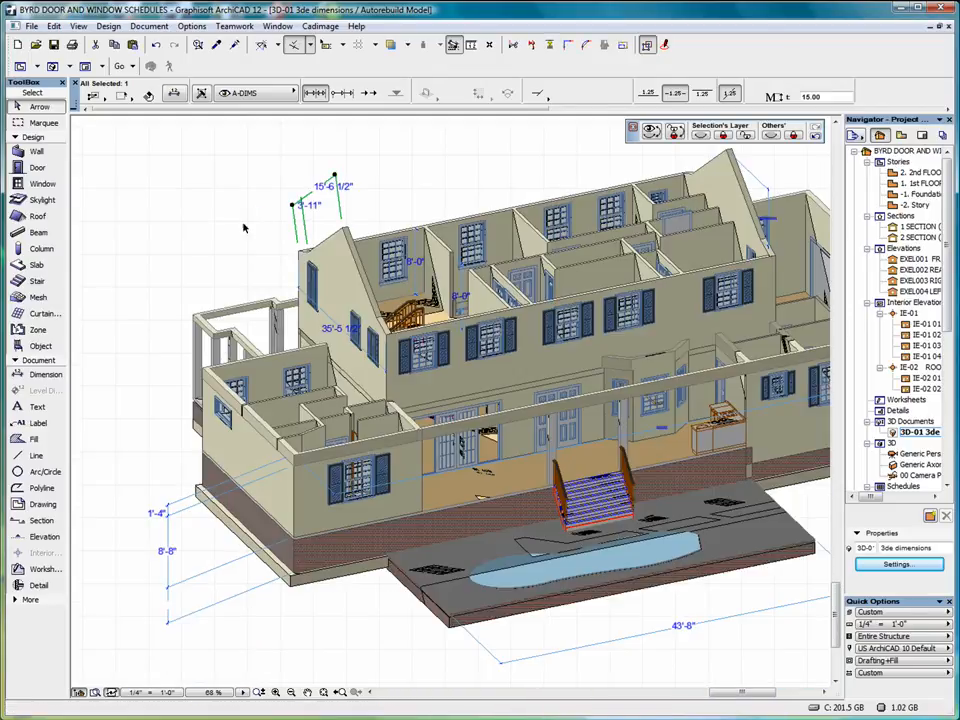
{"action": "scroll", "coordinate": [188, 648], "scroll_direction": "down", "scroll_amount": 1}
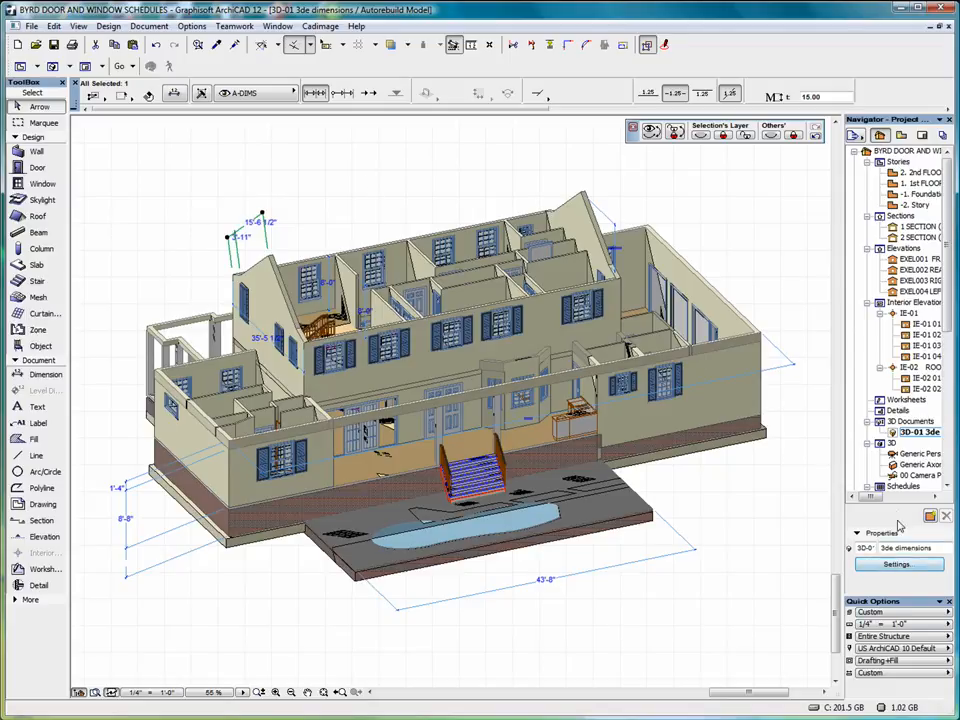
{"action": "left_click", "coordinate": [897, 565]}
Fill uncut surfaces with uniform pen 151 (0.28 Pt) and turn off vectorial 3D hatching and transparency.
{"action": "scroll", "coordinate": [700, 450], "scroll_direction": "down", "scroll_amount": 1}
{"action": "left_click", "coordinate": [700, 448]}
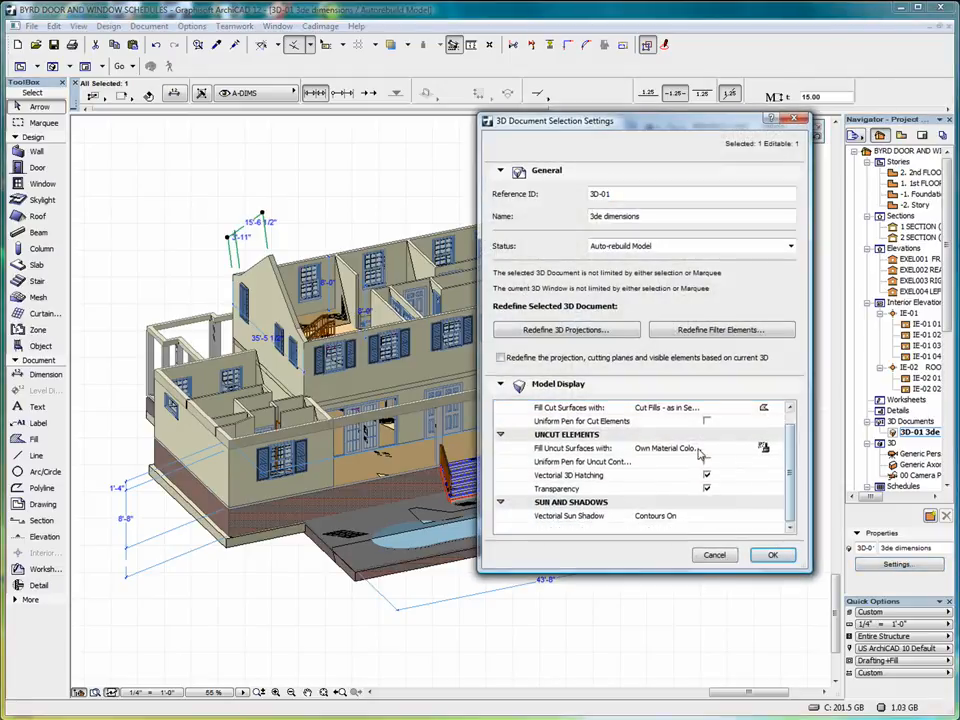
{"action": "left_click", "coordinate": [778, 448]}
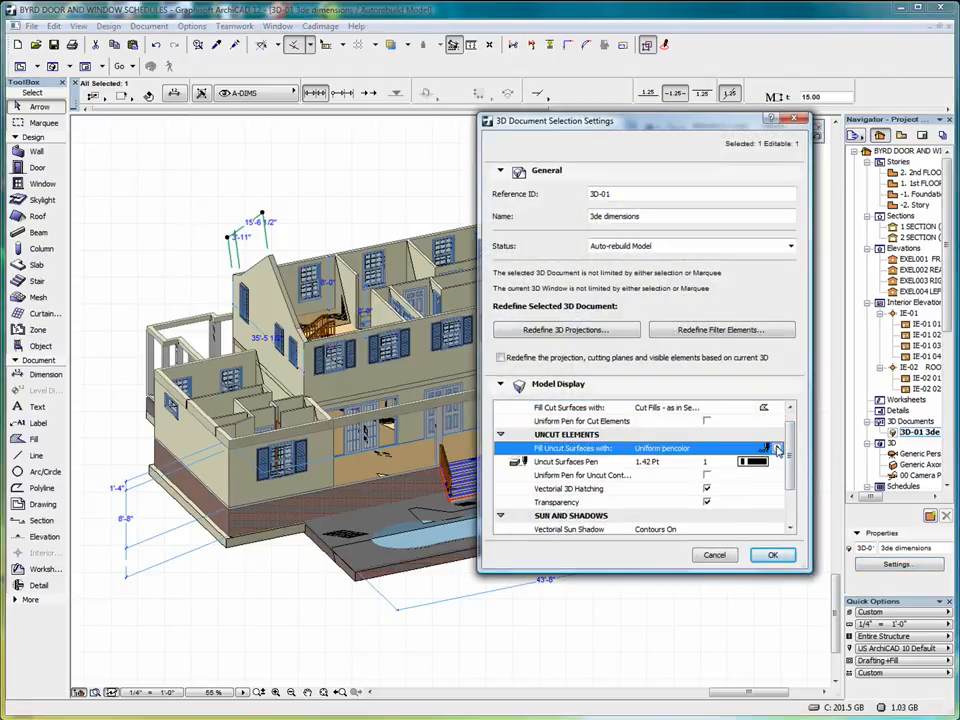
{"action": "left_click", "coordinate": [707, 490]}
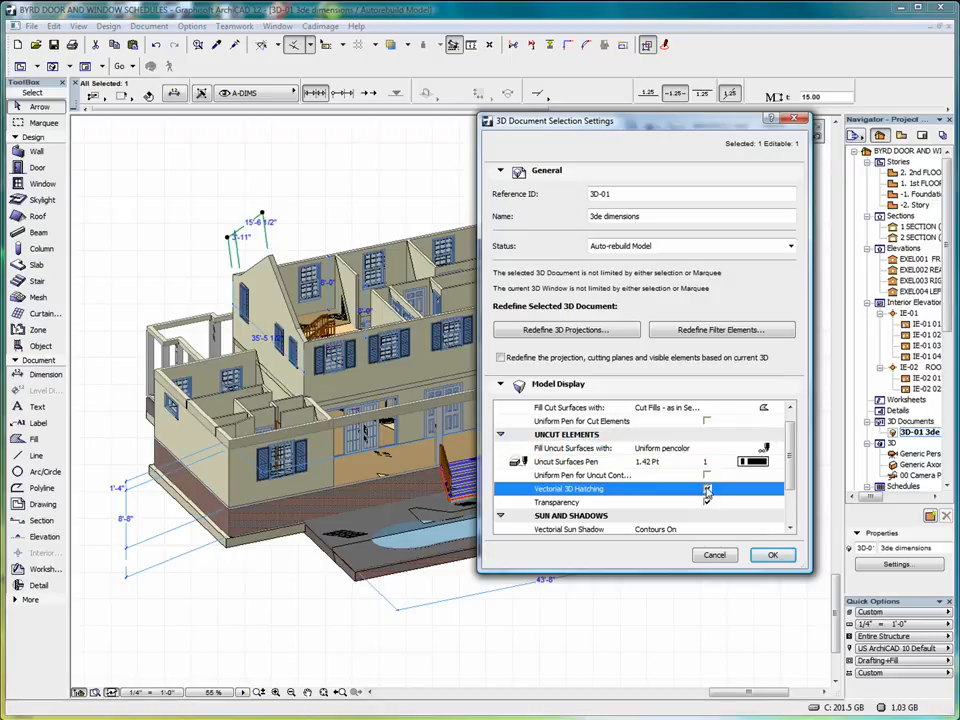
{"action": "left_click", "coordinate": [707, 502]}
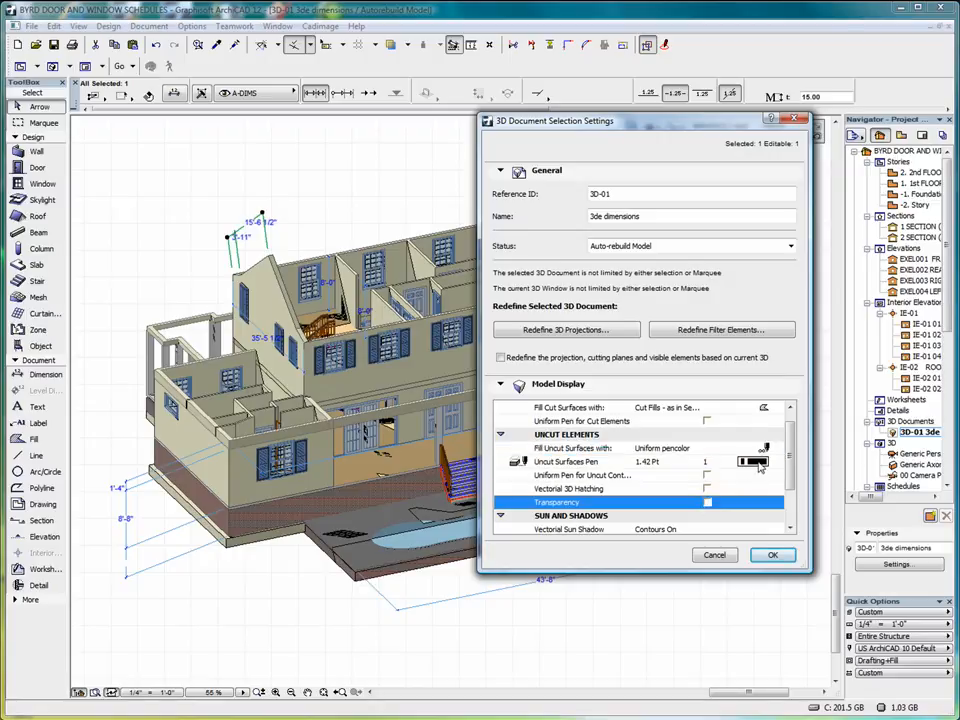
{"action": "left_click", "coordinate": [755, 462]}
{"action": "left_click", "coordinate": [913, 549]}
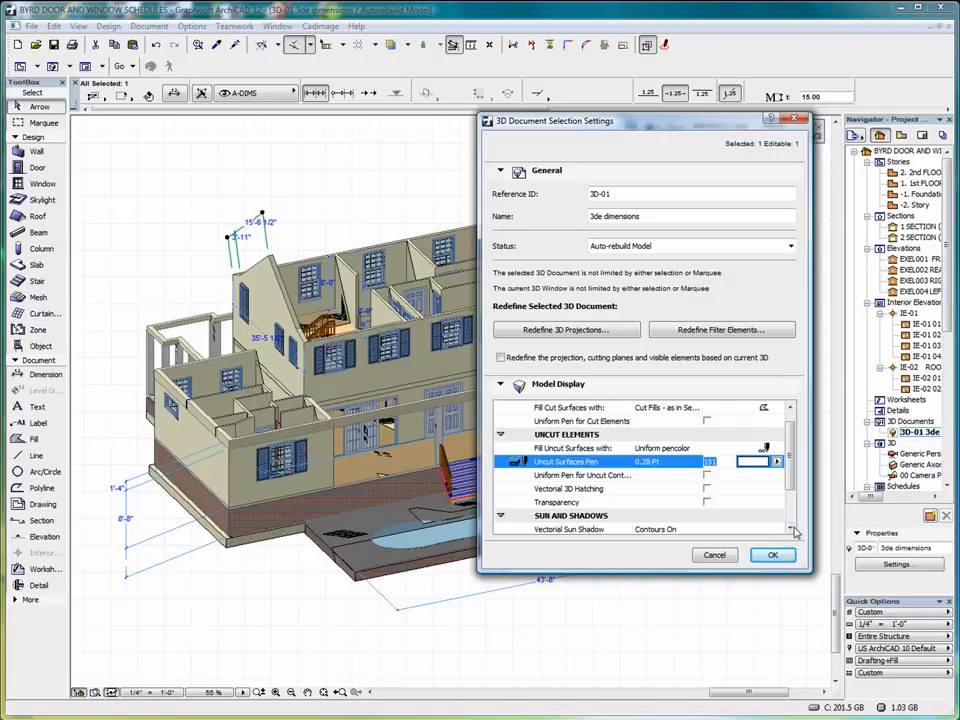
Turn vectorial sun shadows off and apply the display settings.
{"action": "scroll", "coordinate": [790, 527], "scroll_direction": "down", "scroll_amount": 4}
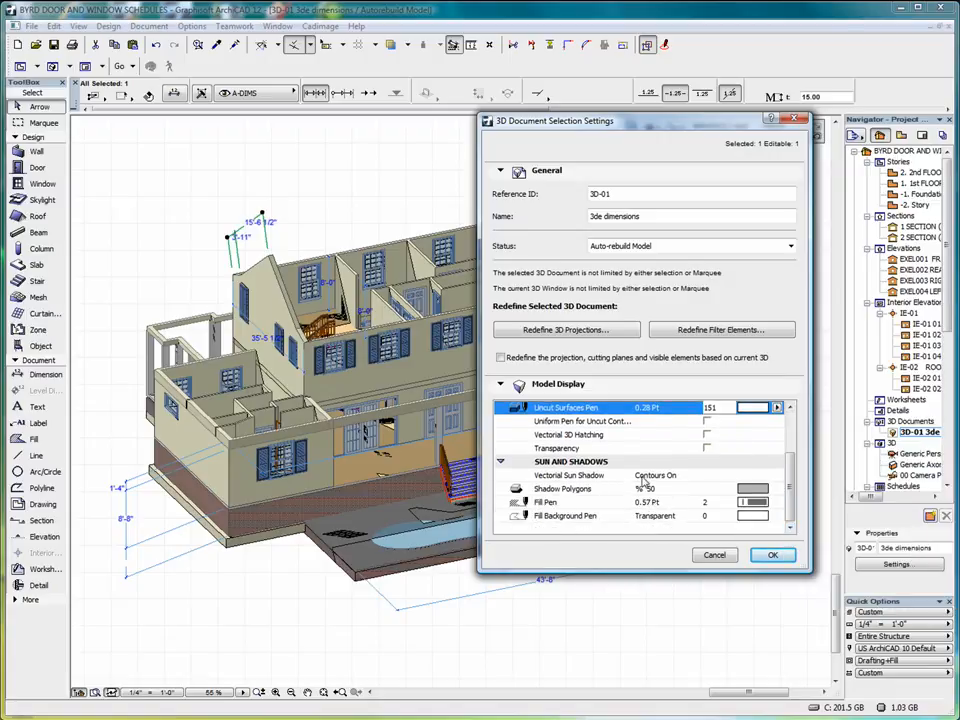
{"action": "left_click", "coordinate": [644, 478]}
{"action": "left_click", "coordinate": [777, 475]}
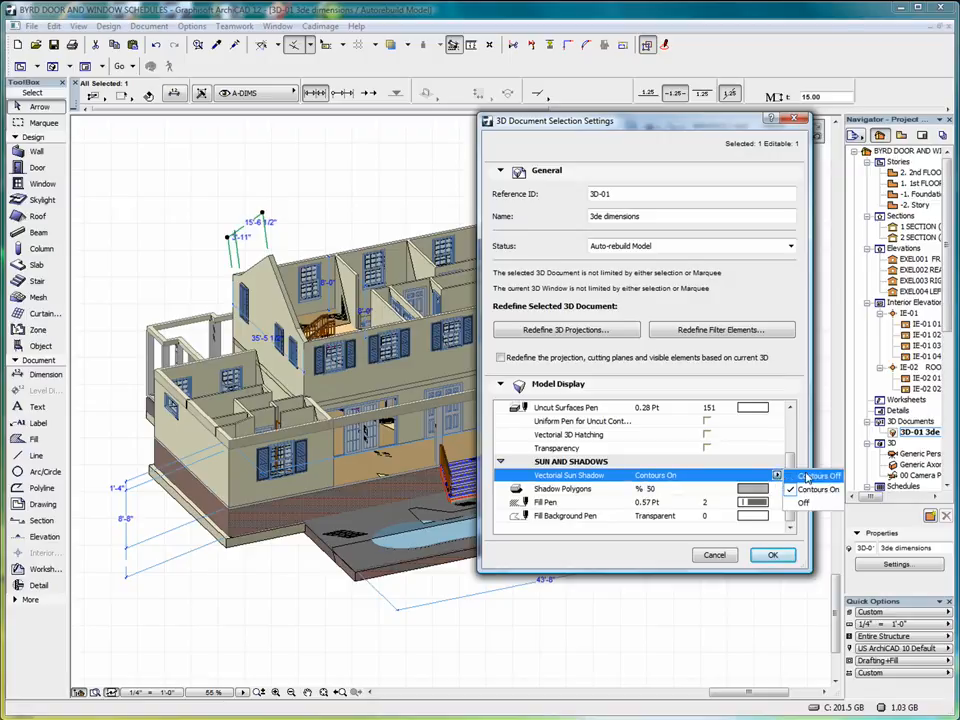
{"action": "left_click", "coordinate": [810, 503]}
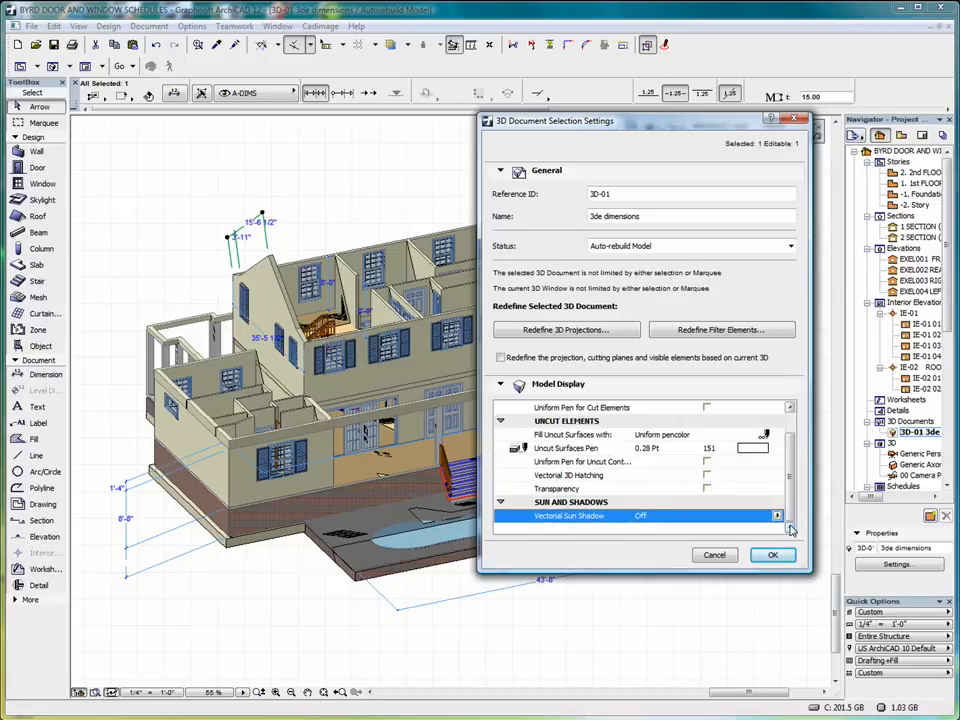
{"action": "left_click", "coordinate": [772, 554]}
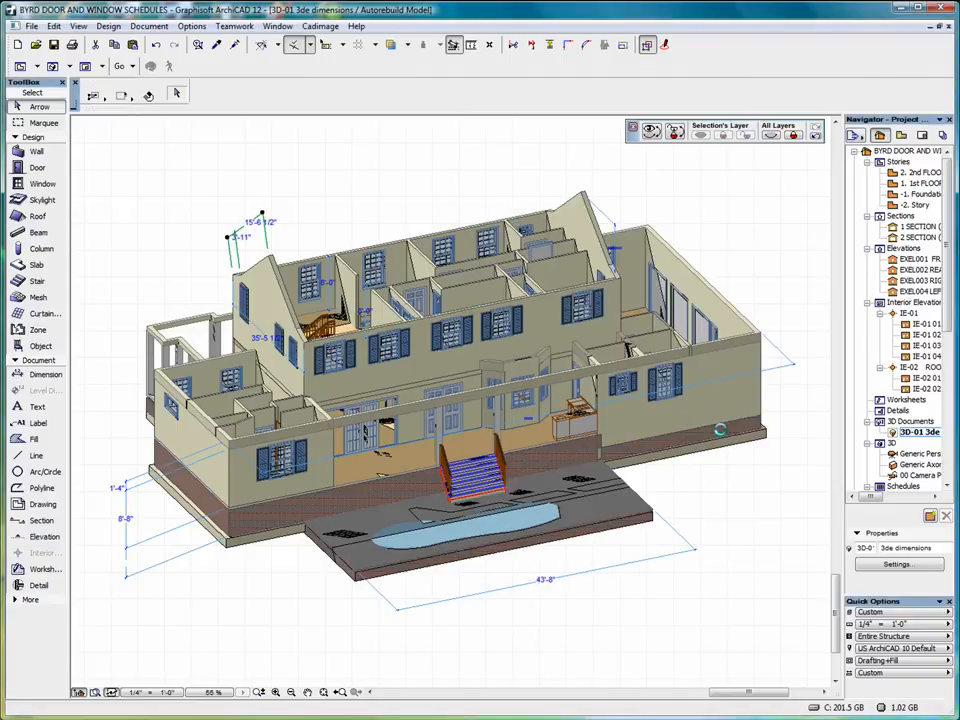